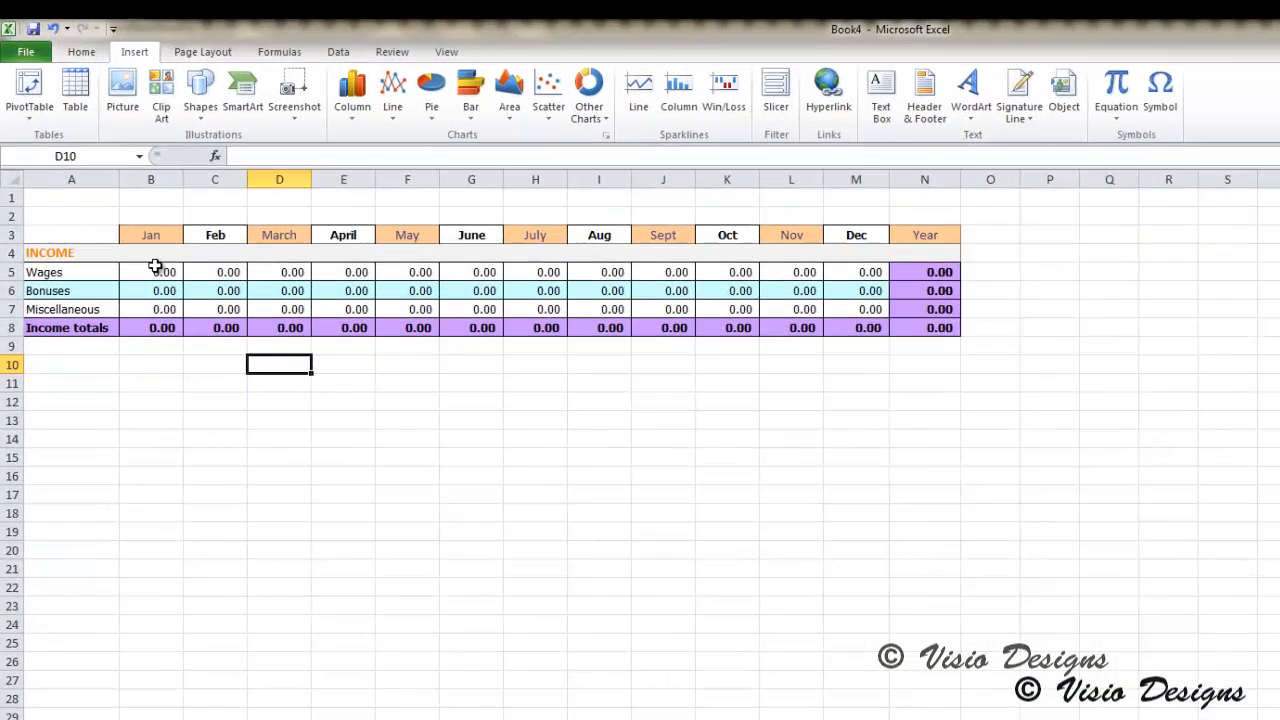
# Step: Open the January, February and March Wages cells for in-cell editing one after another, ending on the April cell
pyautogui.click(108, 195)
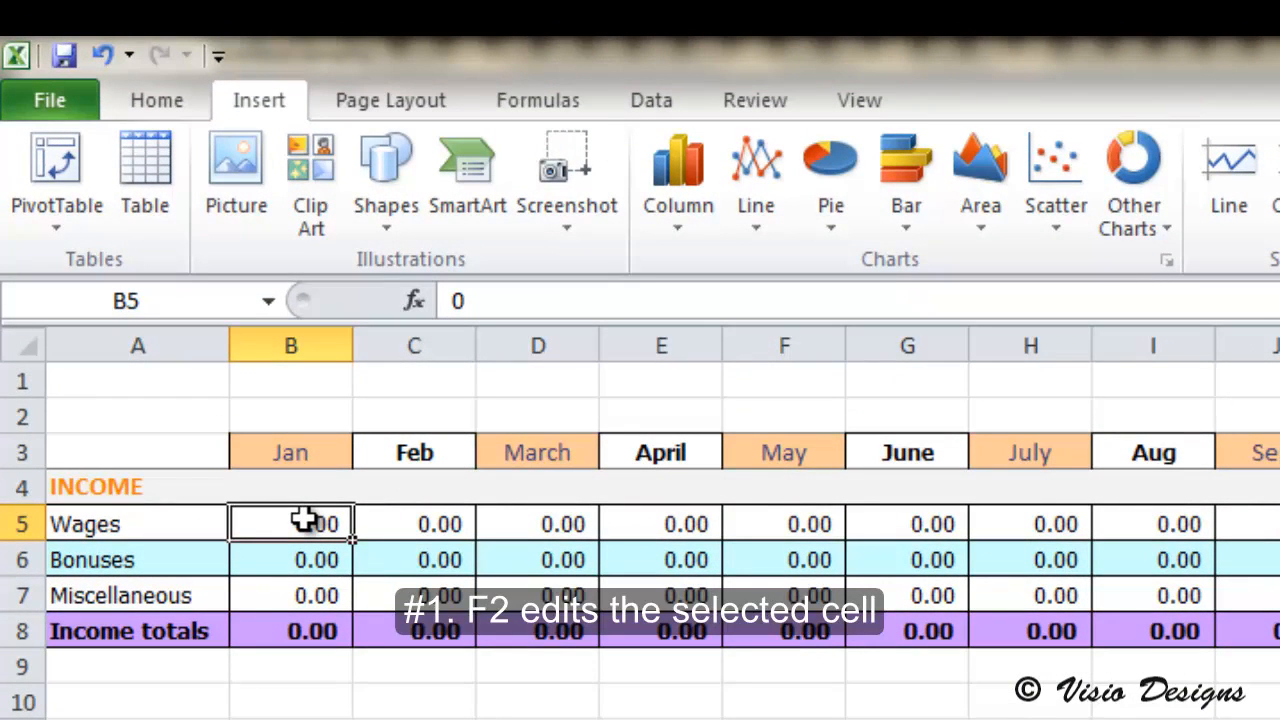
pyautogui.press('F2')
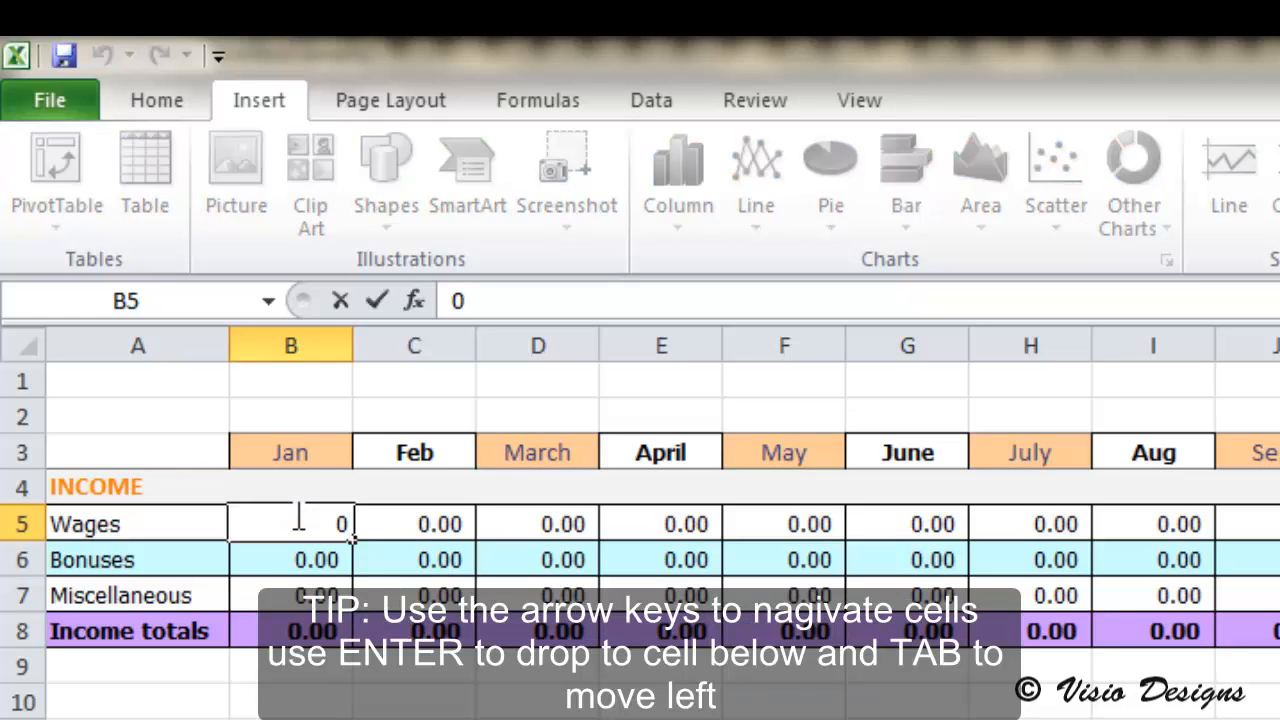
pyautogui.press('Tab')
pyautogui.press('F2')
pyautogui.press('Tab')
pyautogui.press('F2')
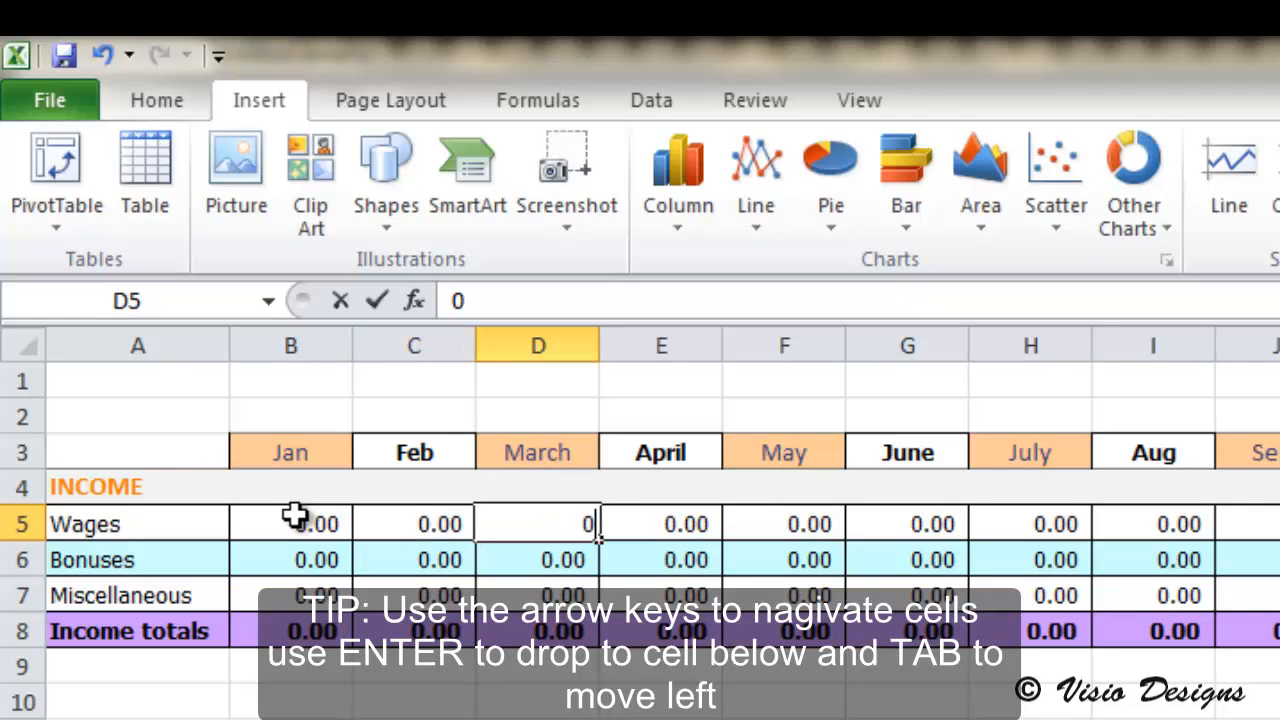
pyautogui.press('Tab')
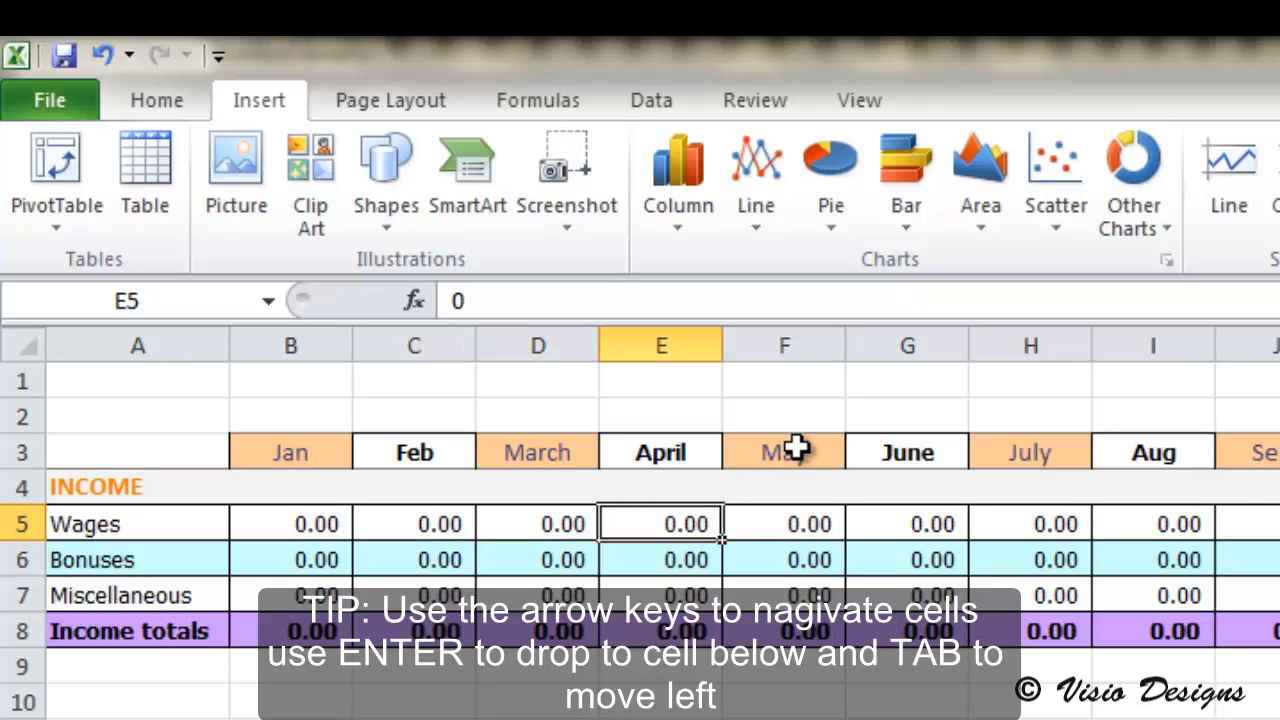
# Step: Open the January cells for in-cell editing one after another, going down from Wages to Income totals
pyautogui.click(280, 528)
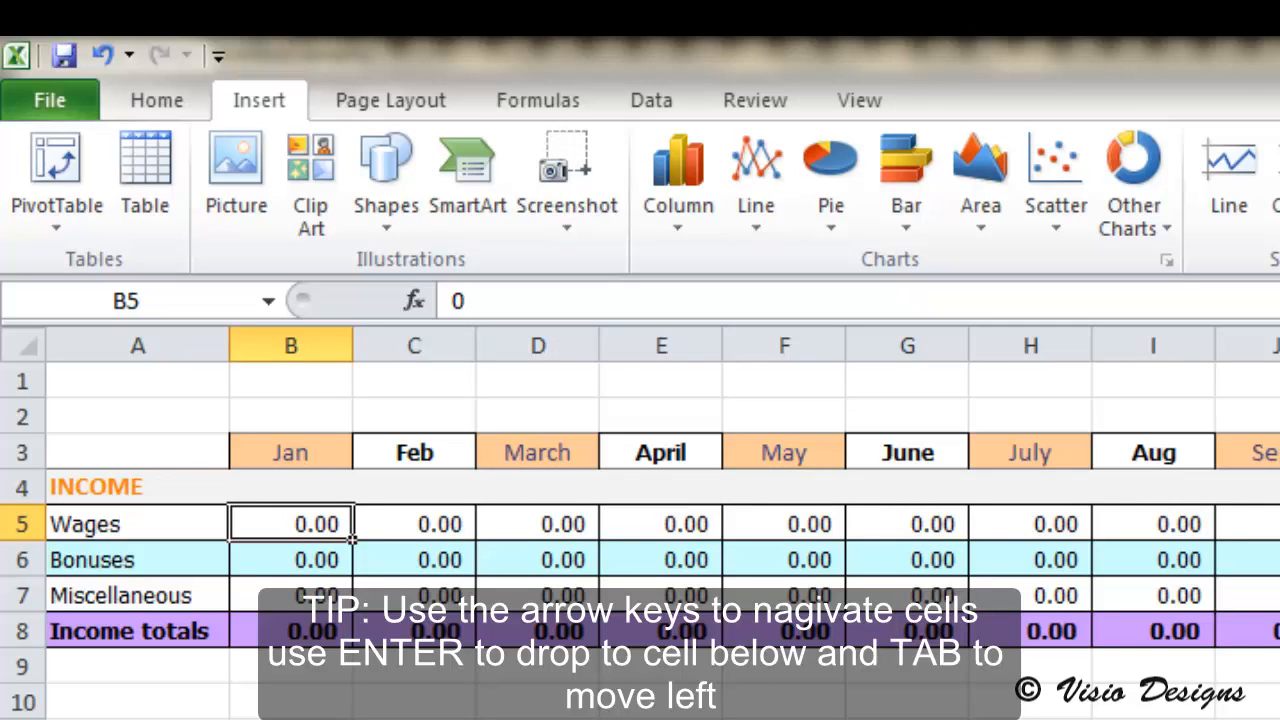
pyautogui.press('F2')
pyautogui.press('Return')
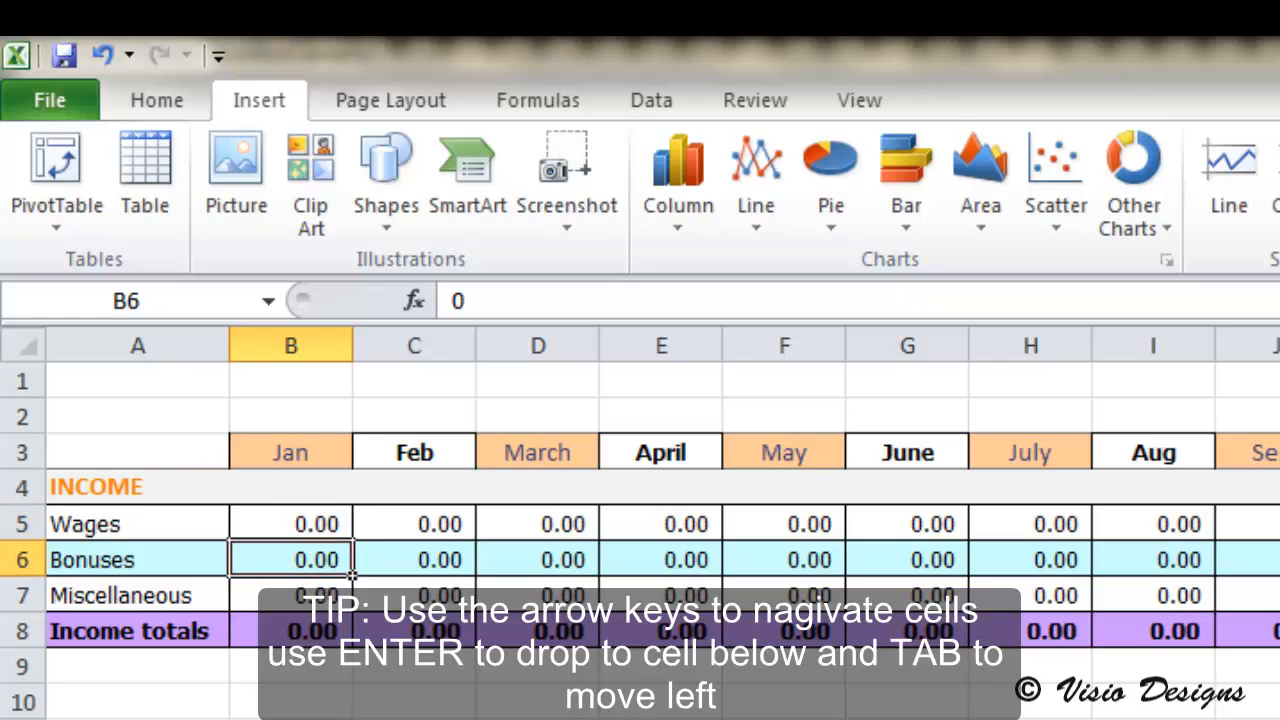
pyautogui.press('F2')
pyautogui.press('Return')
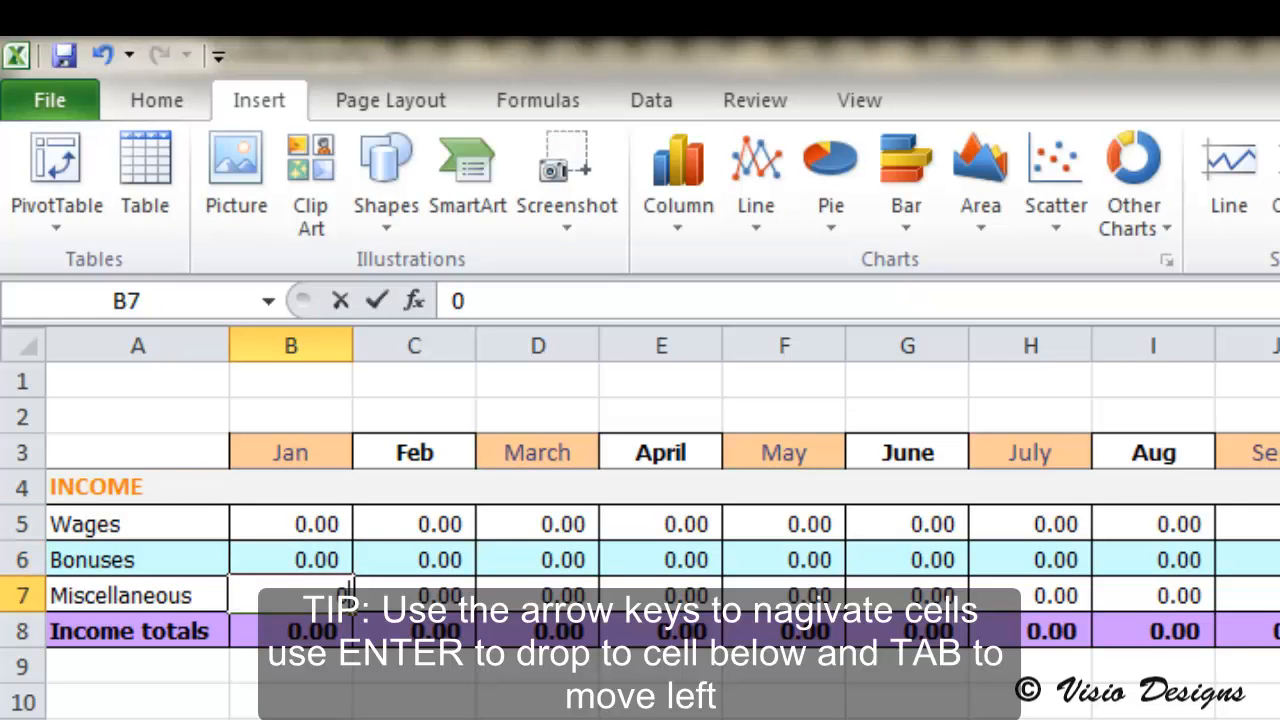
pyautogui.press('F2')
pyautogui.press('Return')
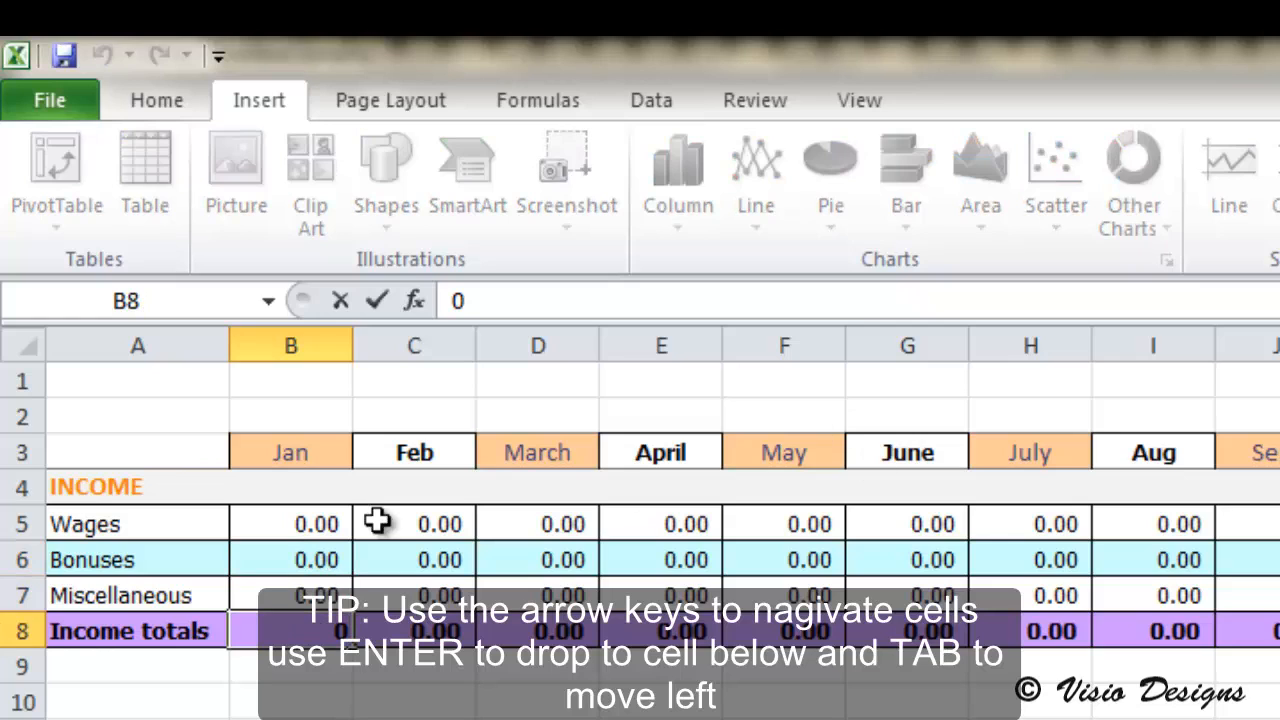
# Step: Set the February Wages value to 33 by in-cell editing and move along the row
pyautogui.click(416, 524)
pyautogui.press('F2')
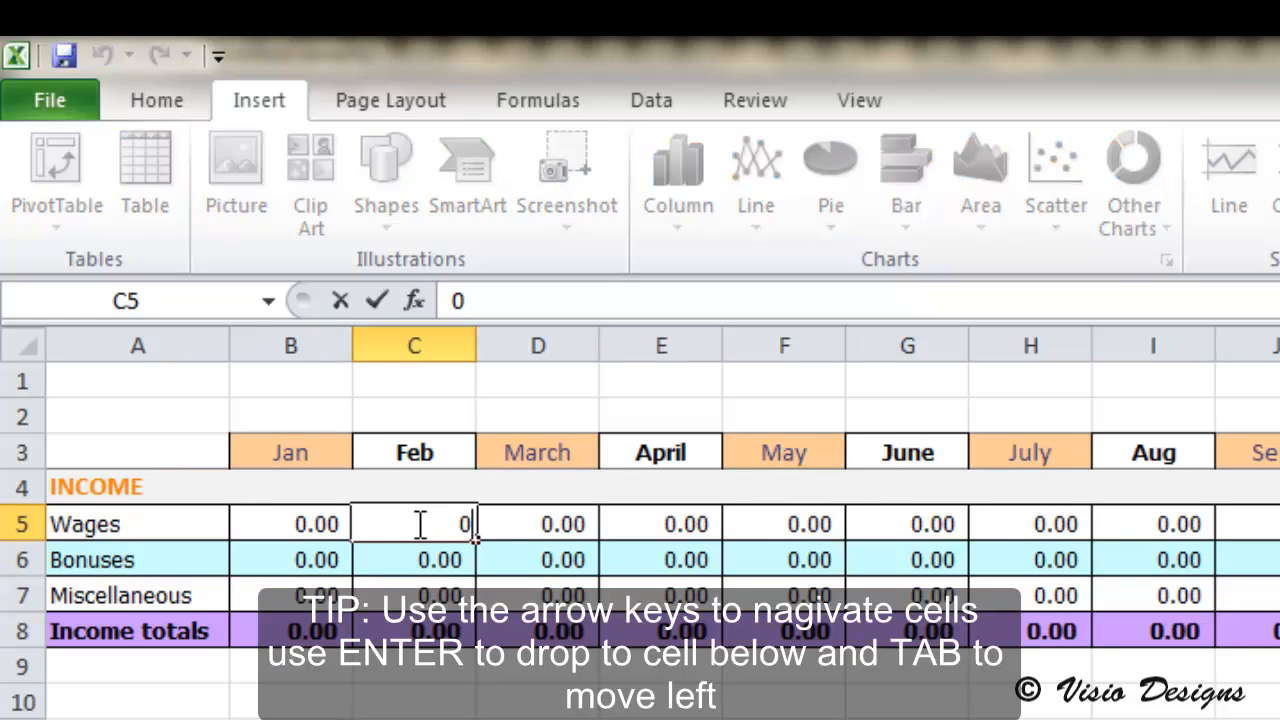
pyautogui.write('3')
pyautogui.press('BackSpace')
pyautogui.press('BackSpace')
pyautogui.write('33')
pyautogui.press('Tab')
pyautogui.press('Tab')
pyautogui.press('Tab')
pyautogui.press('Tab')
pyautogui.press('Tab')
pyautogui.press('Tab')
pyautogui.press('Tab')
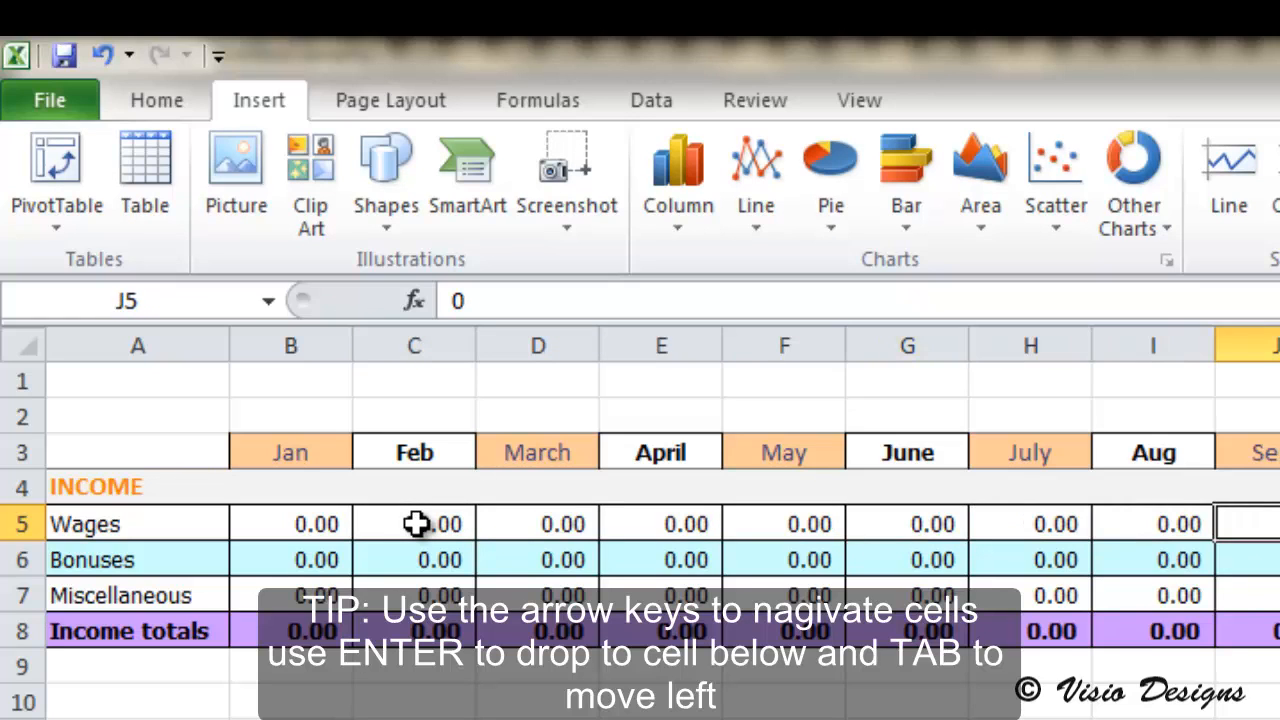
pyautogui.press('Tab')
# Step: Reset the February Wages value to 0
pyautogui.click(445, 525)
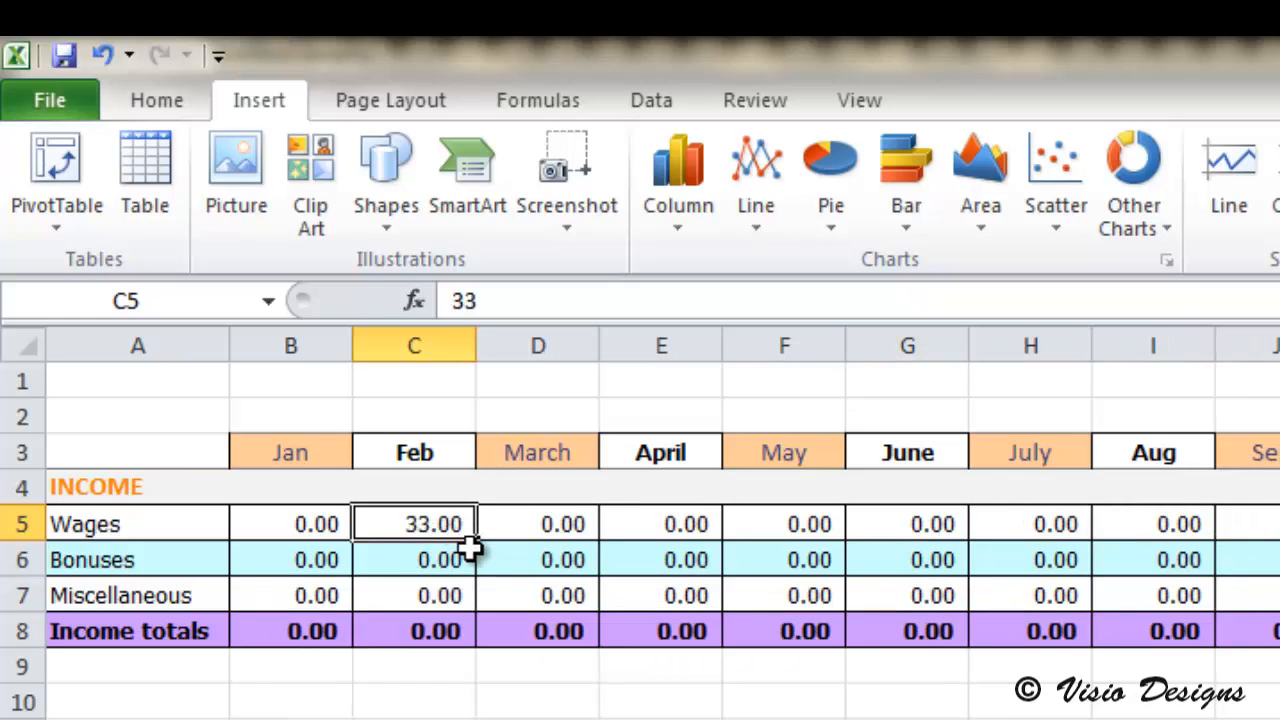
pyautogui.write('0')
pyautogui.click(300, 552)
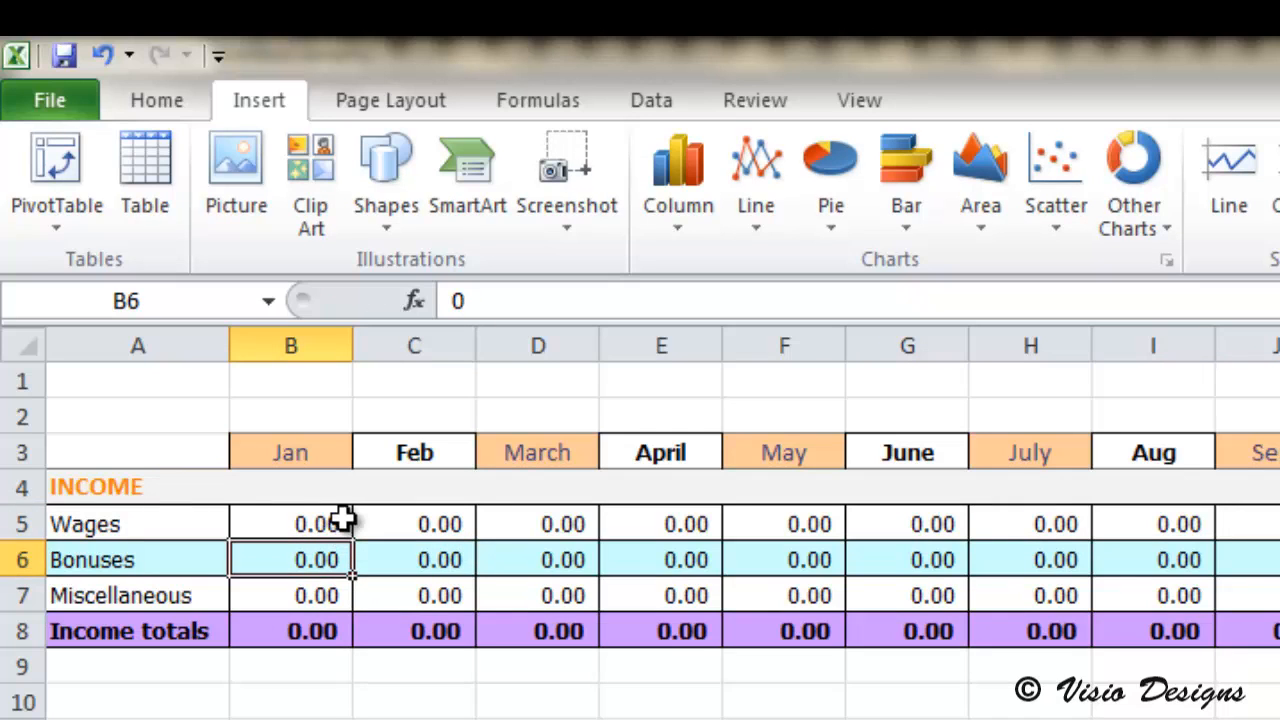
# Step: Set January Wages to 1000 and enter the formula =B5 for February Wages
pyautogui.click(343, 519)
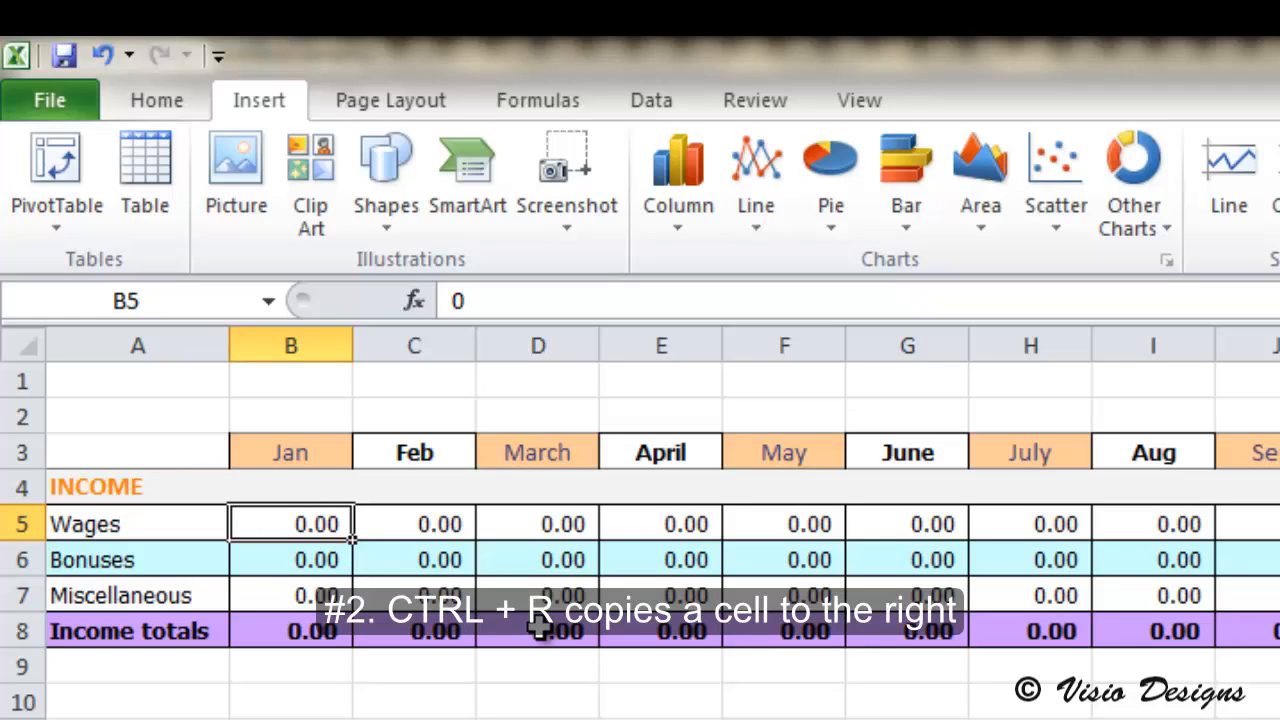
pyautogui.write('1000')
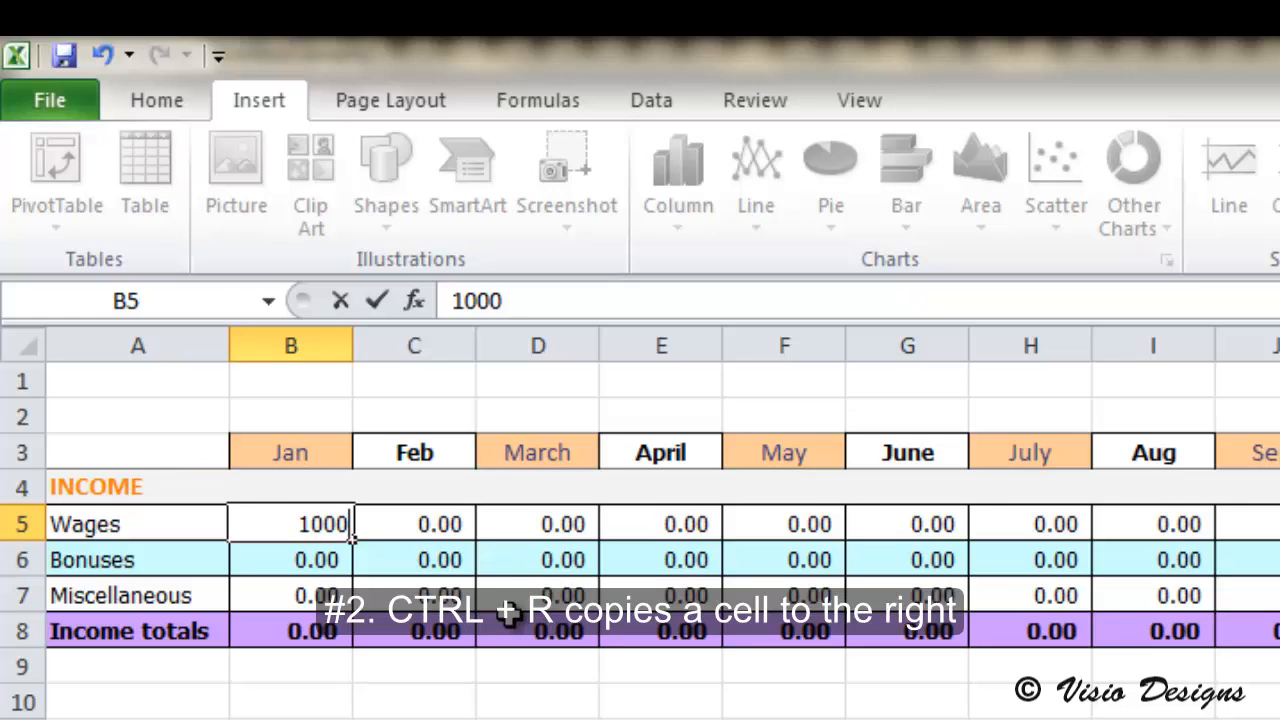
pyautogui.click(449, 523)
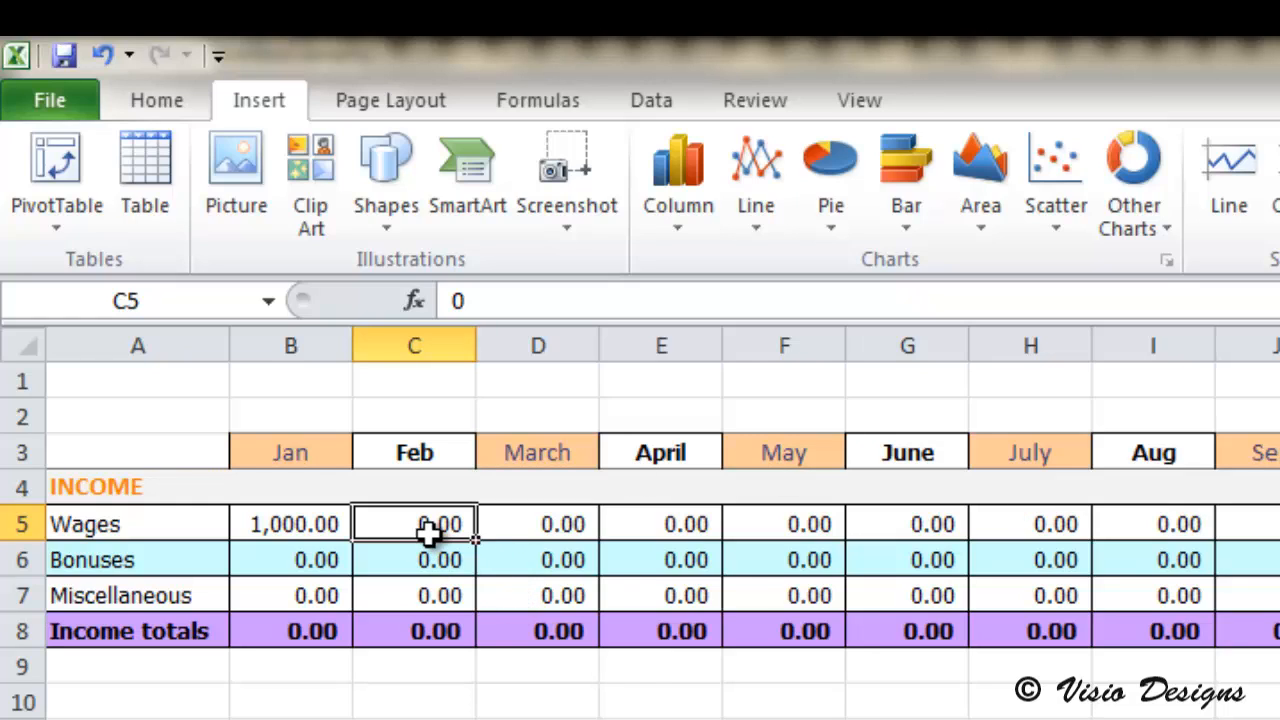
pyautogui.press('F2')
pyautogui.press('BackSpace')
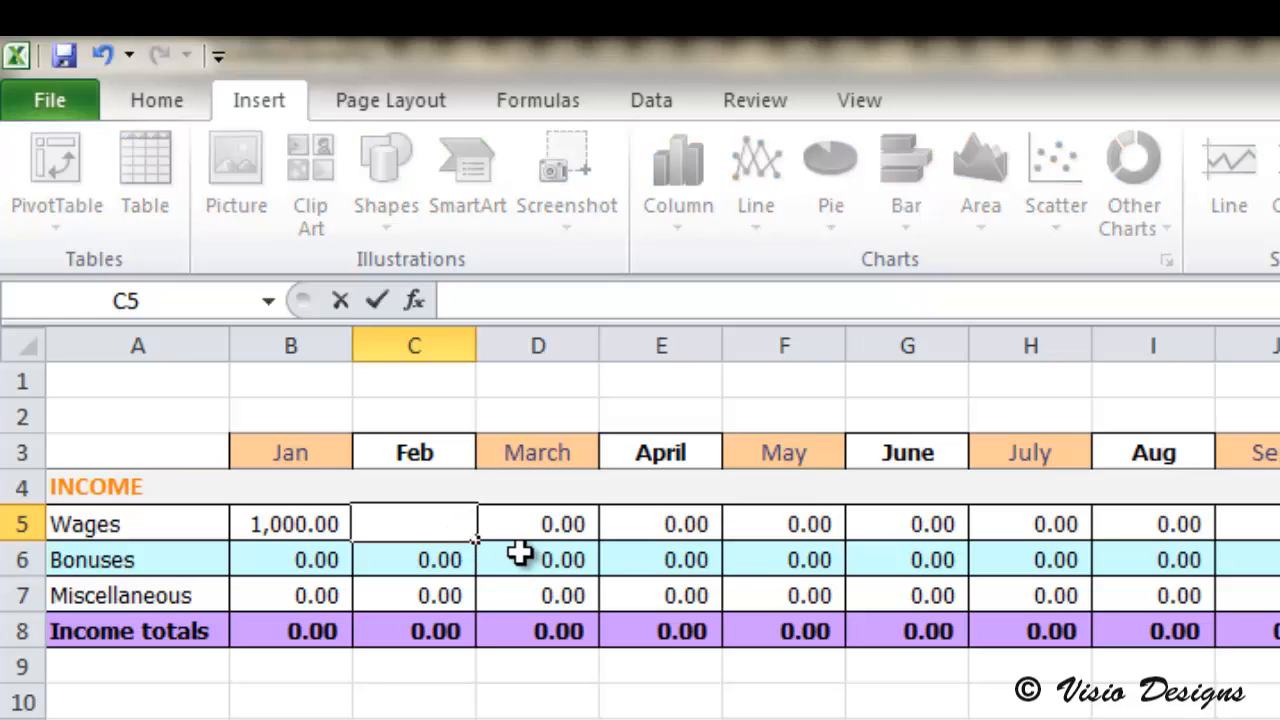
pyautogui.write('=')
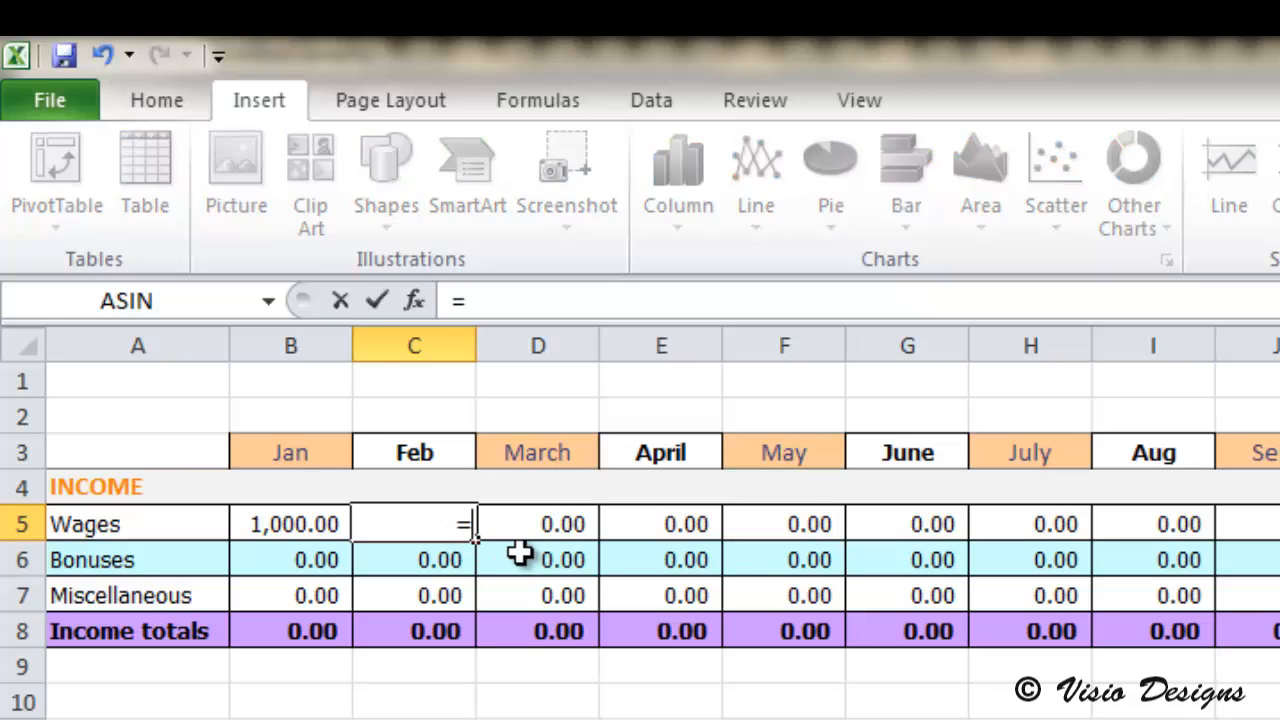
pyautogui.write('B5')
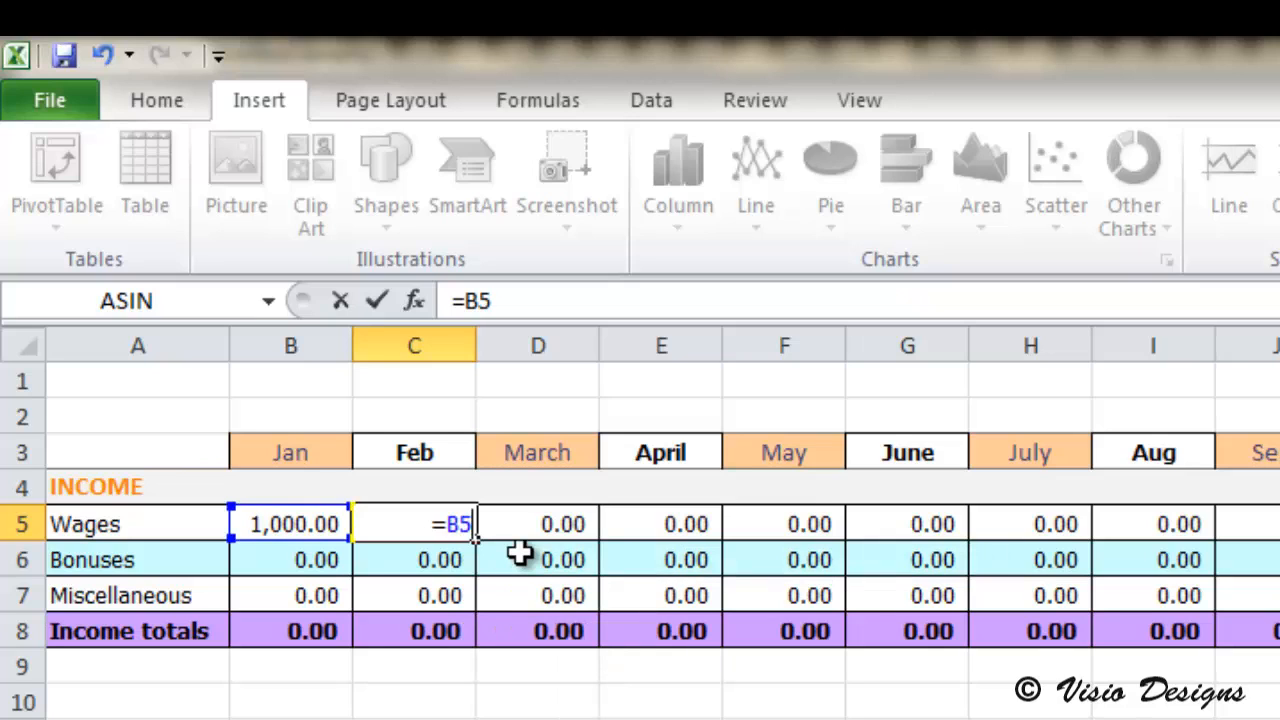
pyautogui.press('Return')
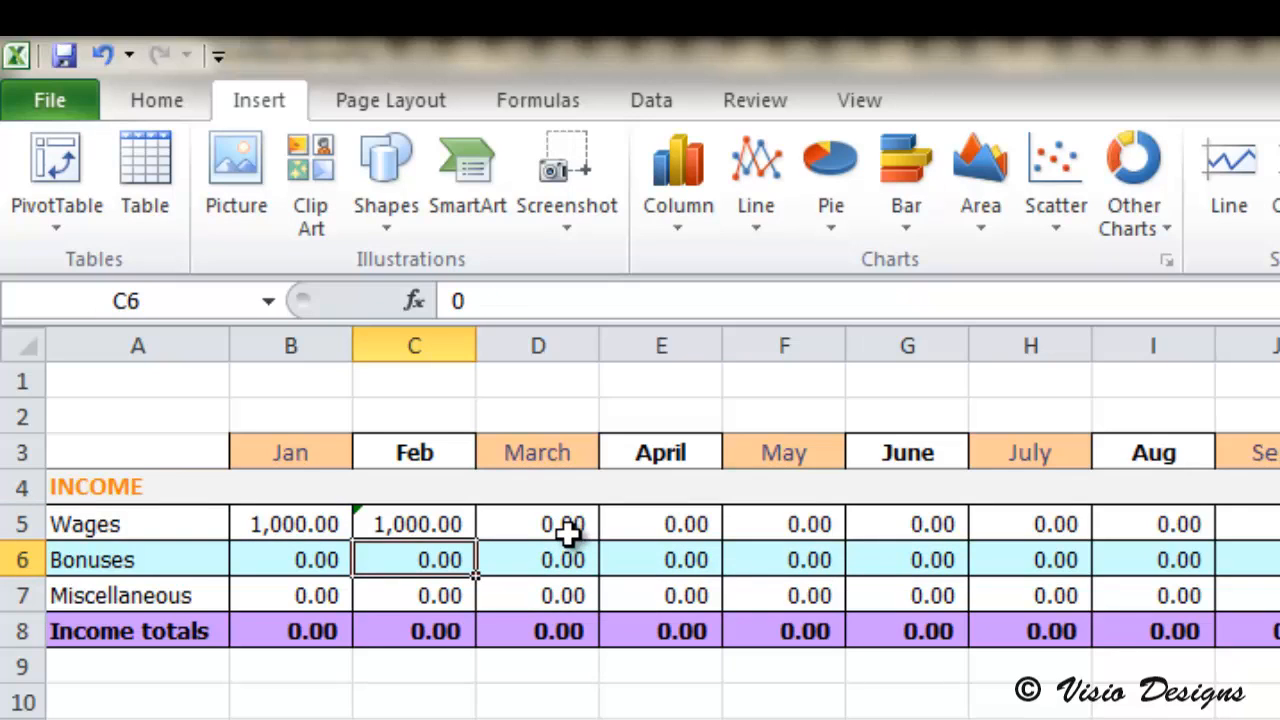
# Step: Fill the February Wages formula rightward, cell by cell, from March through December
pyautogui.click(567, 530)
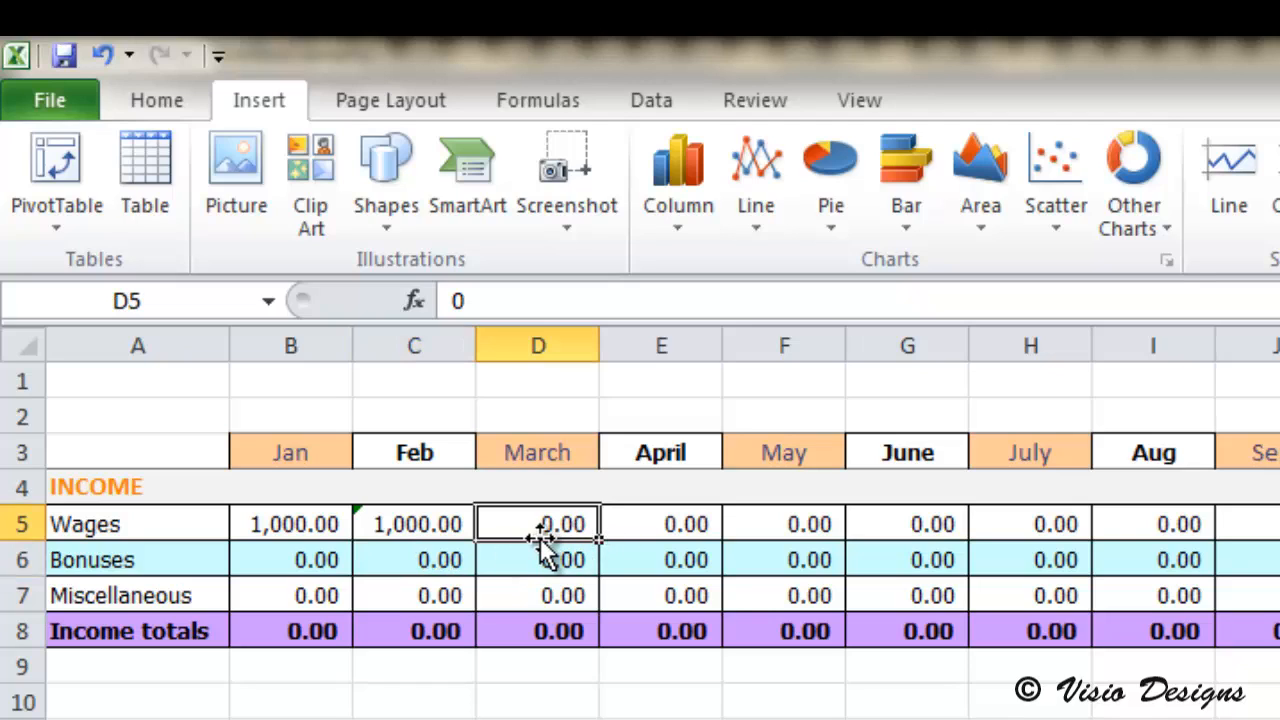
pyautogui.hotkey('ctrl', 'r')
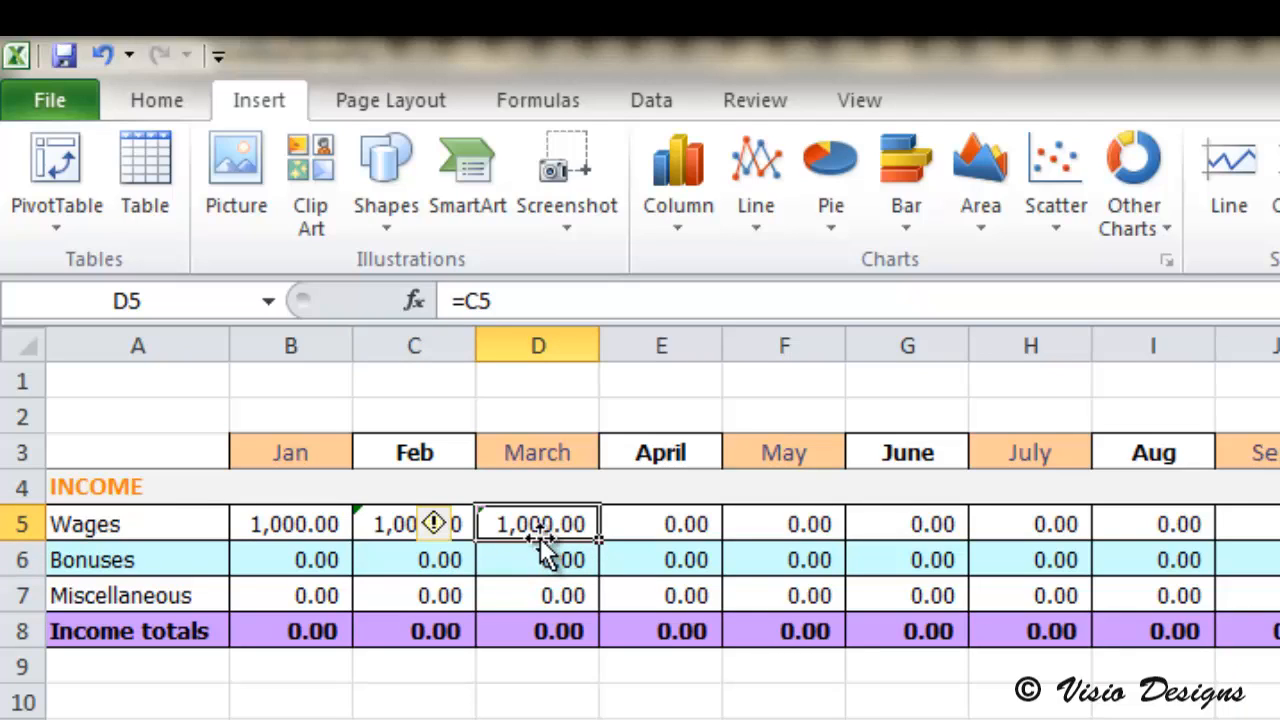
pyautogui.press('Right')
pyautogui.hotkey('ctrl', 'r')
pyautogui.press('Right')
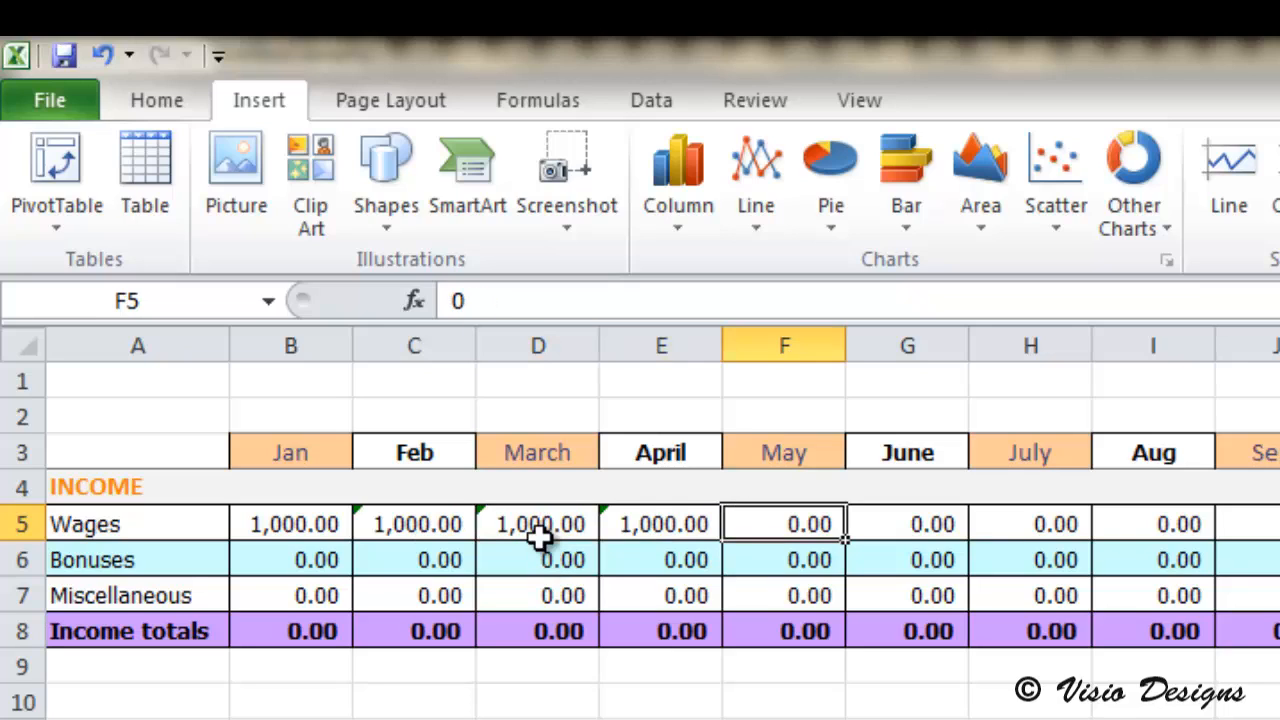
pyautogui.hotkey('ctrl', 'r')
pyautogui.press('Right')
pyautogui.hotkey('ctrl', 'r')
pyautogui.press('Right')
pyautogui.hotkey('ctrl', 'r')
pyautogui.press('Right')
pyautogui.hotkey('ctrl', 'r')
pyautogui.press('Right')
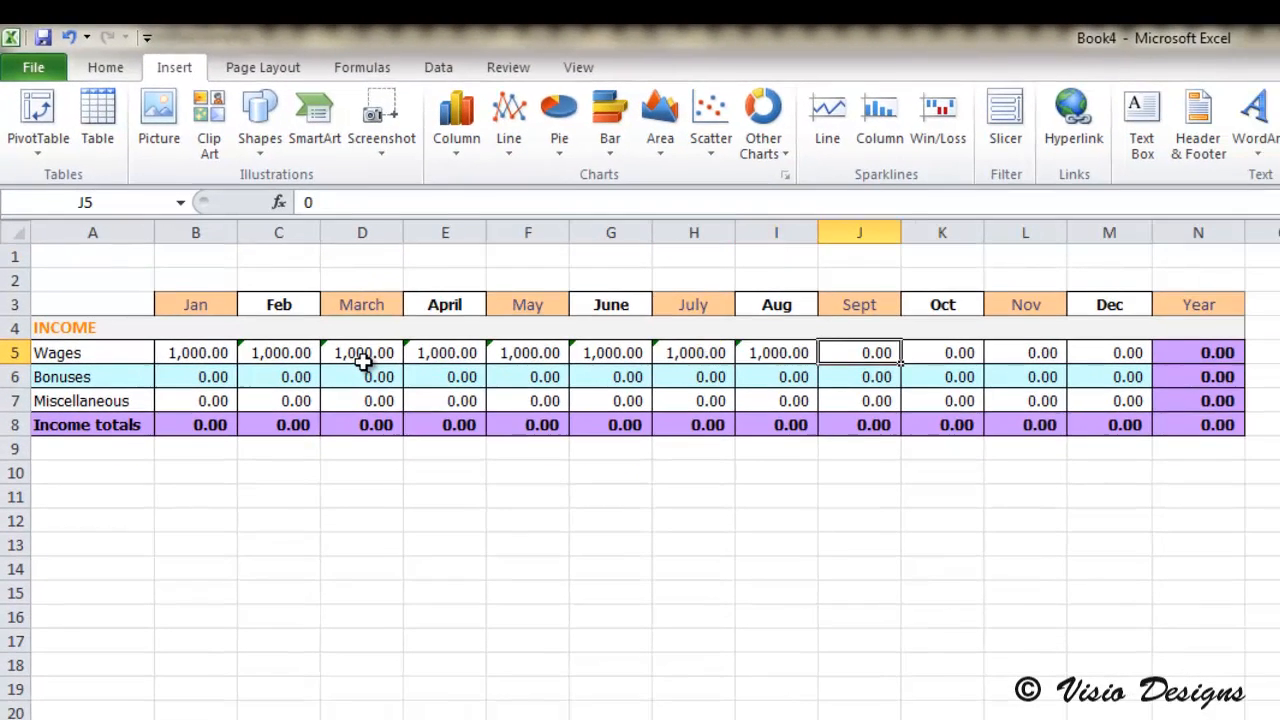
pyautogui.hotkey('ctrl', 'r')
pyautogui.press('Right')
pyautogui.hotkey('ctrl', 'r')
pyautogui.press('Right')
pyautogui.hotkey('ctrl', 'r')
pyautogui.press('Right')
pyautogui.hotkey('ctrl', 'r')
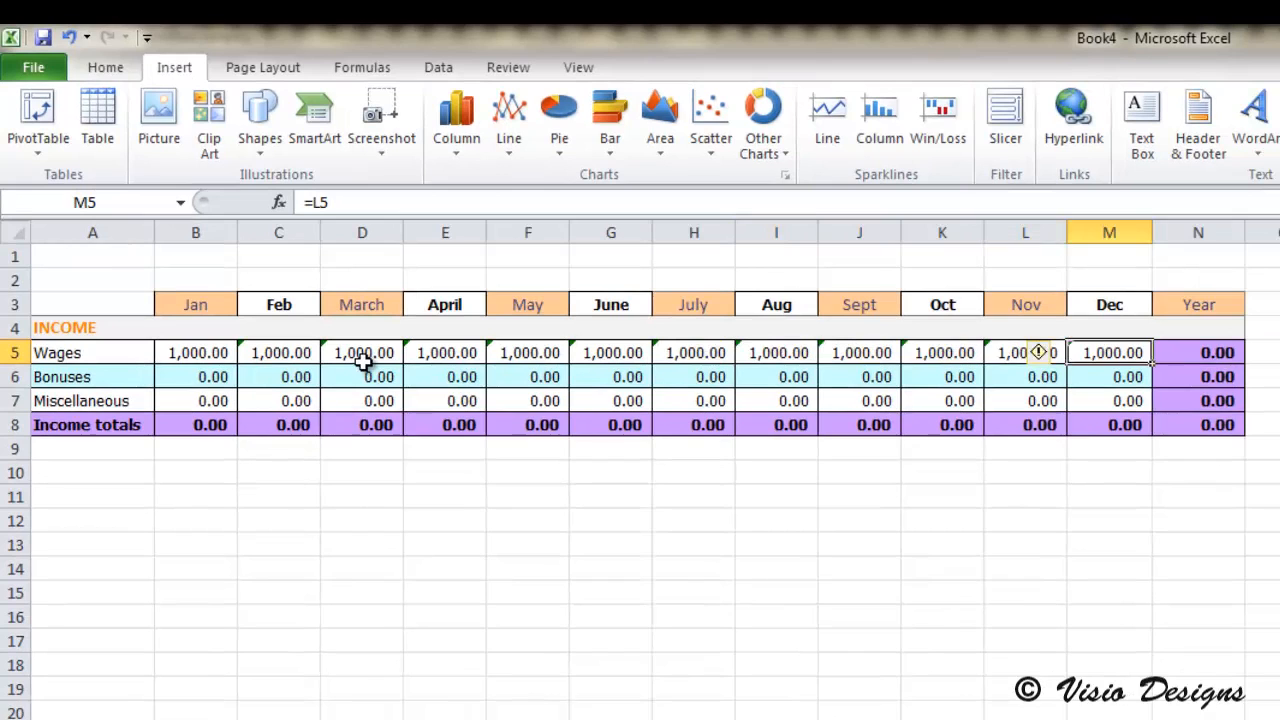
# Step: Examine the contents of the Wages cells one by one from January to July to check their references
pyautogui.click(1045, 378)
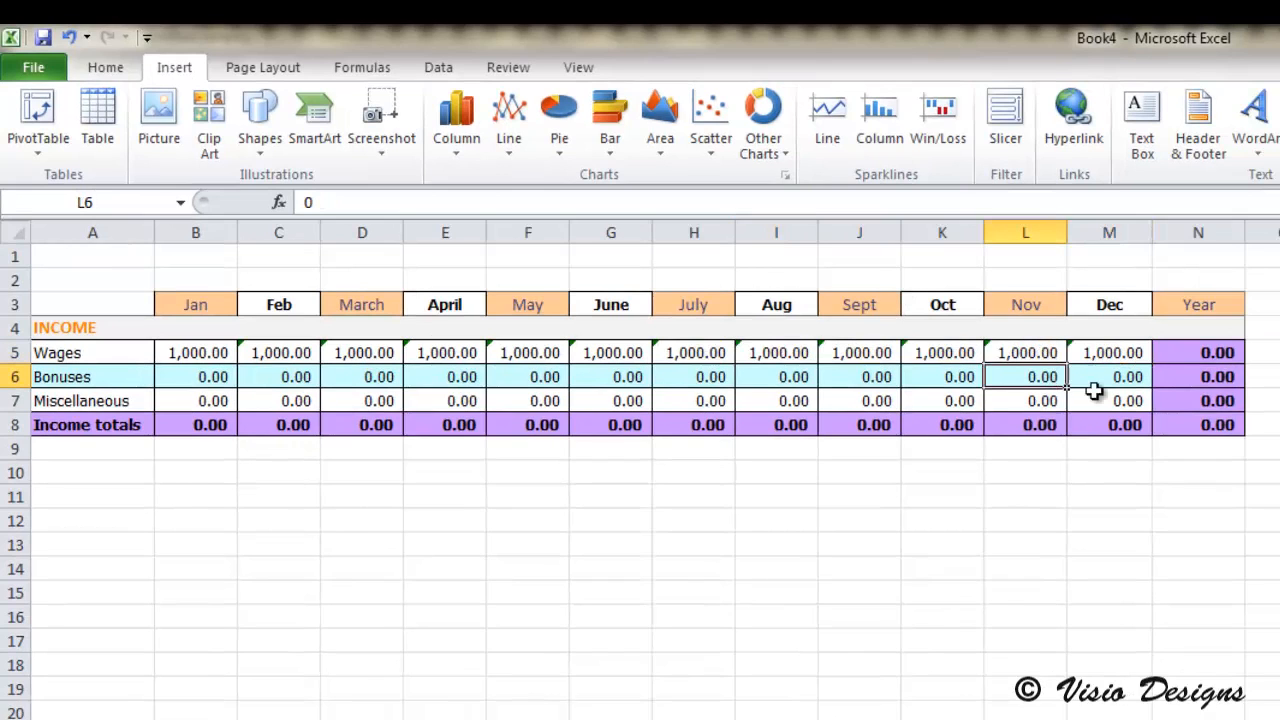
pyautogui.click(220, 355)
pyautogui.click(306, 362)
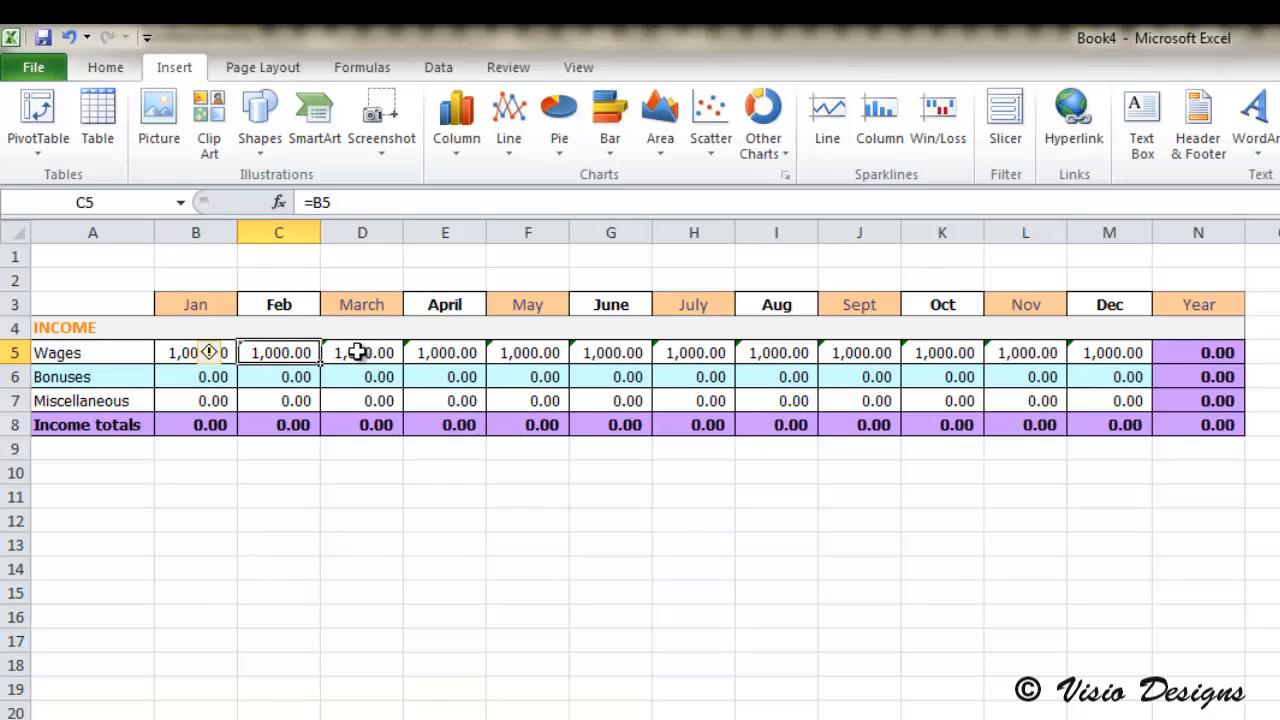
pyautogui.click(370, 354)
pyautogui.click(440, 355)
pyautogui.click(535, 355)
pyautogui.click(620, 355)
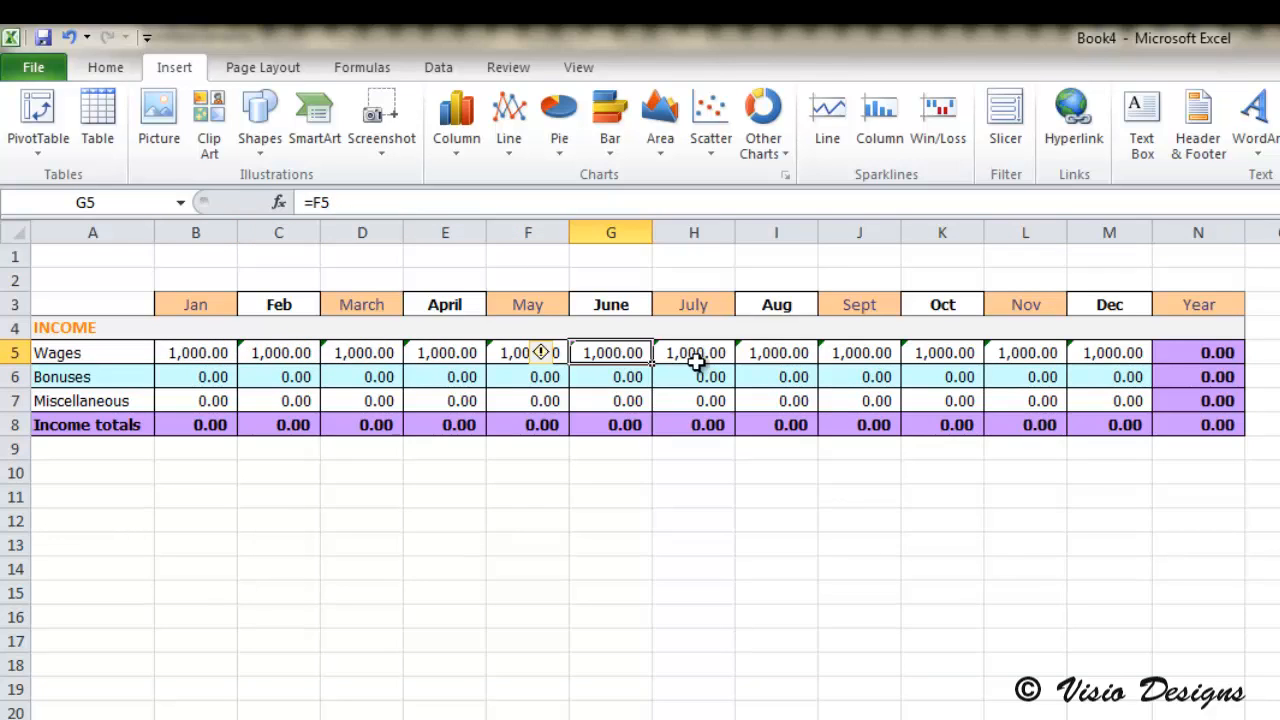
pyautogui.click(709, 358)
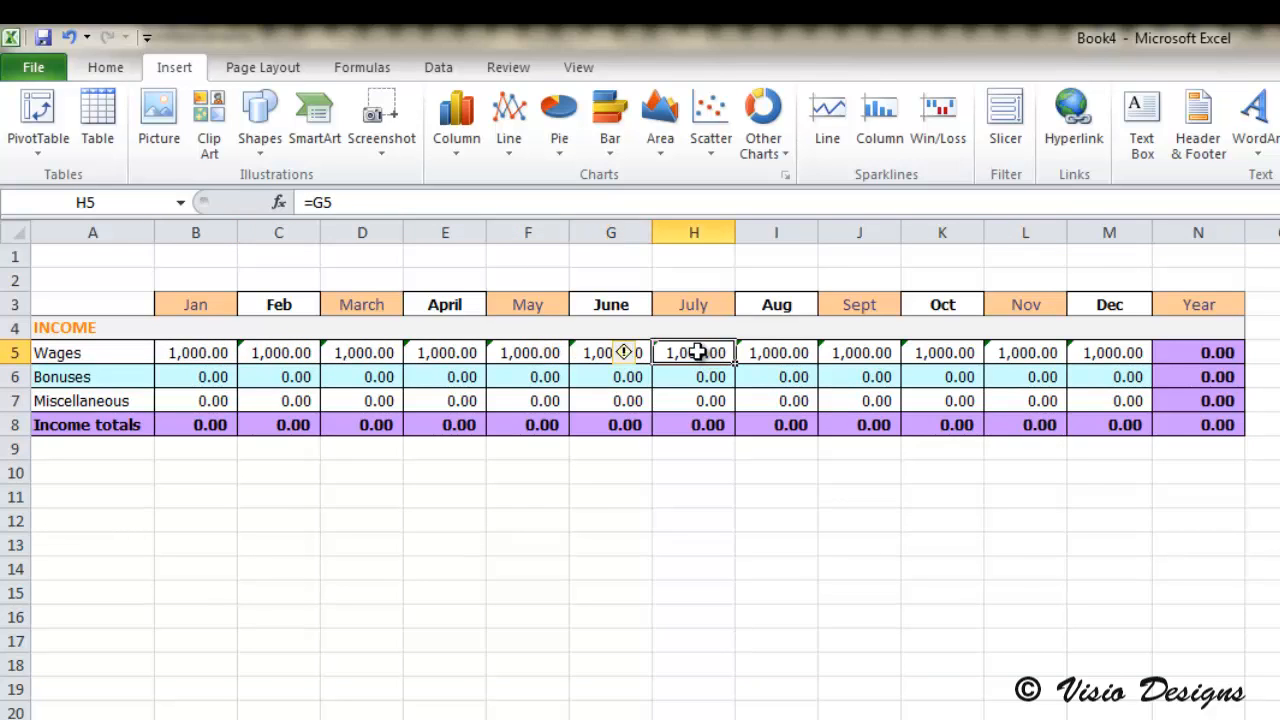
# Step: Try pointing the July Wages formula at C5 and E5, and return its reference to G5
pyautogui.moveTo(352, 203); pyautogui.dragTo(310, 203)
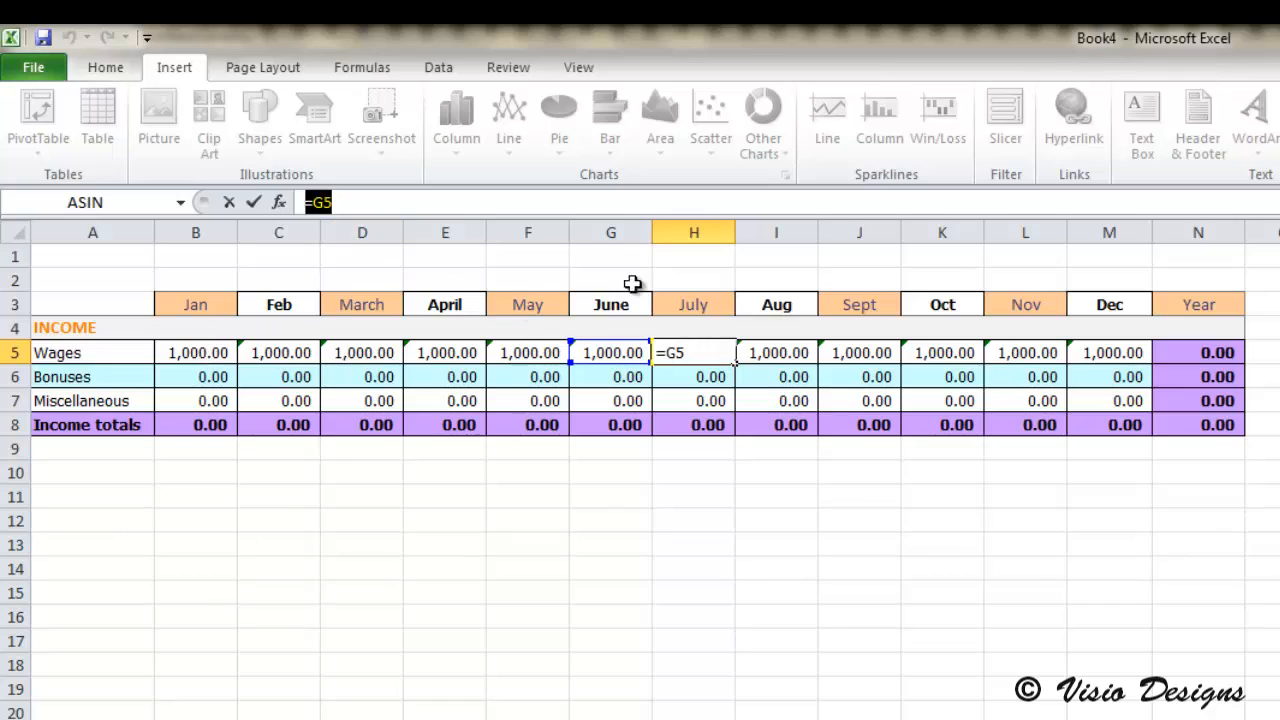
pyautogui.click(641, 362)
pyautogui.click(306, 353)
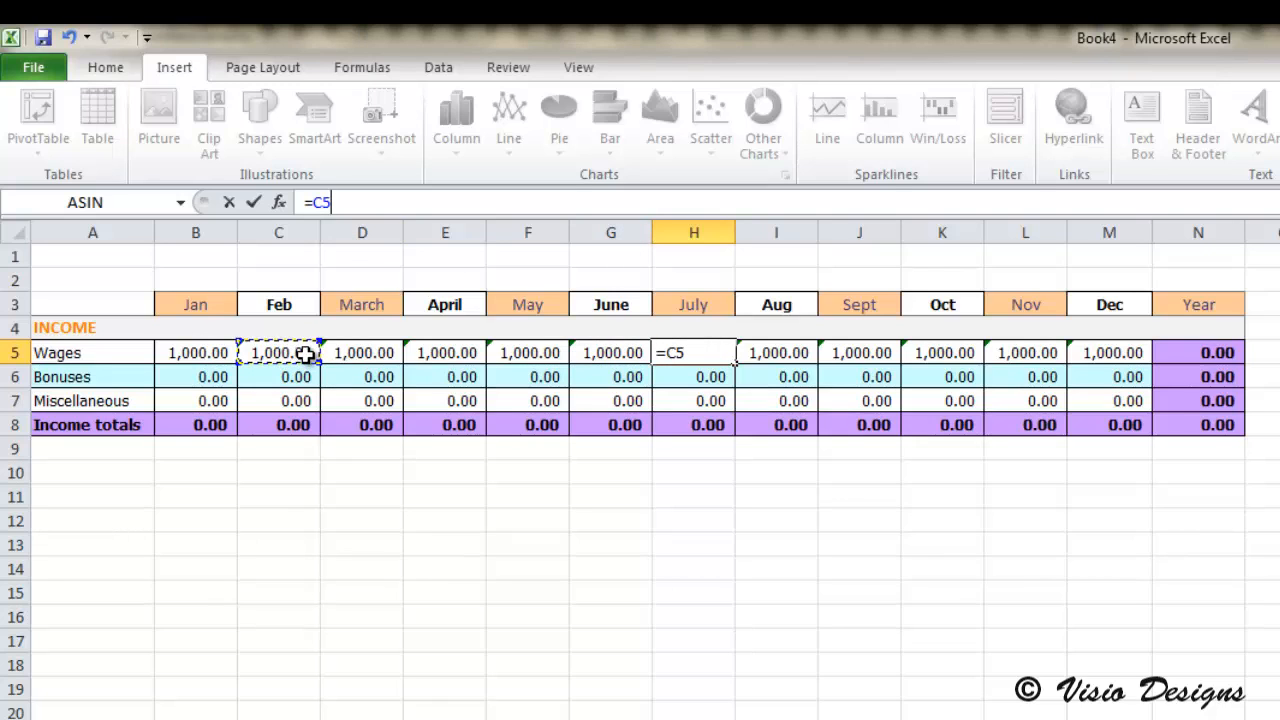
pyautogui.click(428, 356)
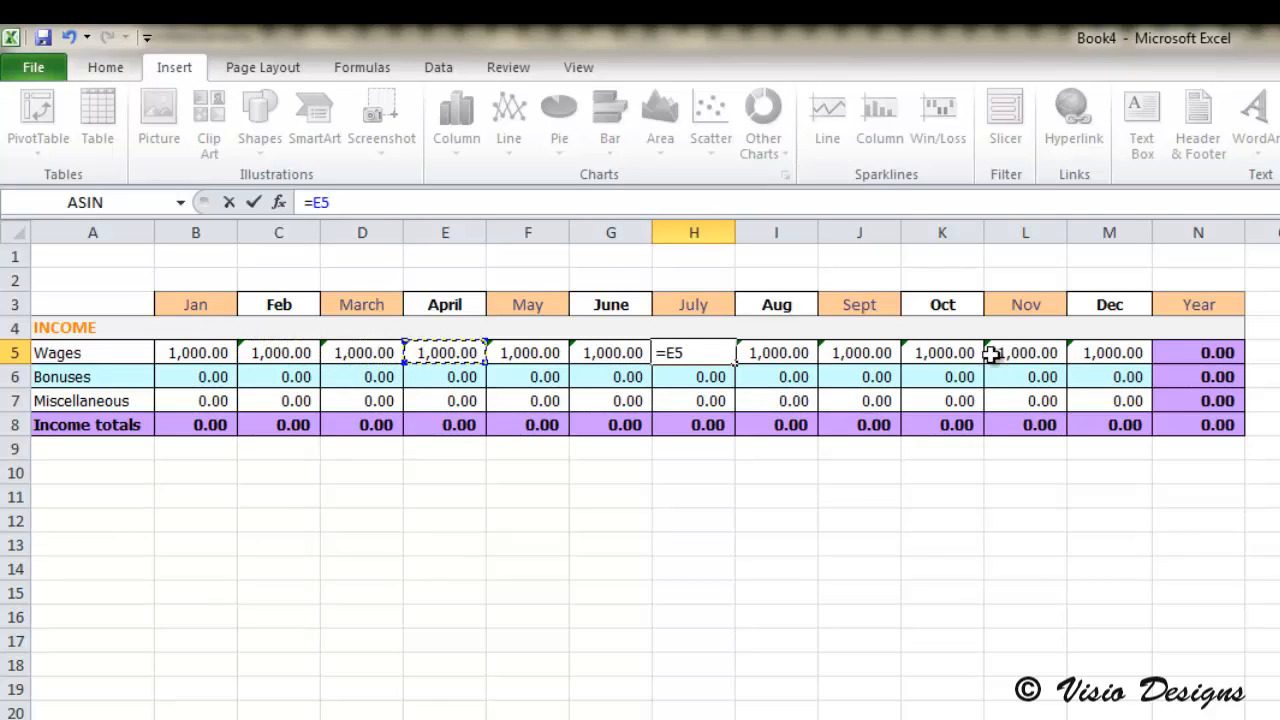
pyautogui.click(614, 348)
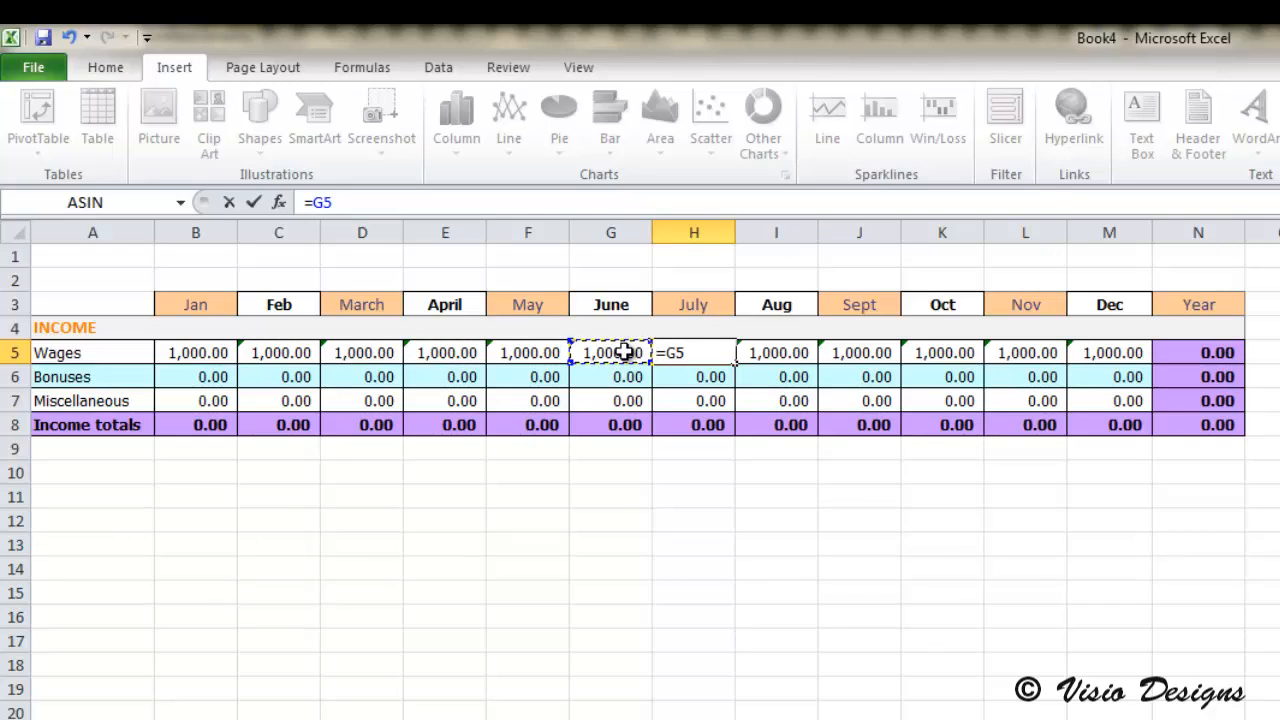
pyautogui.click(689, 355)
pyautogui.press('Return')
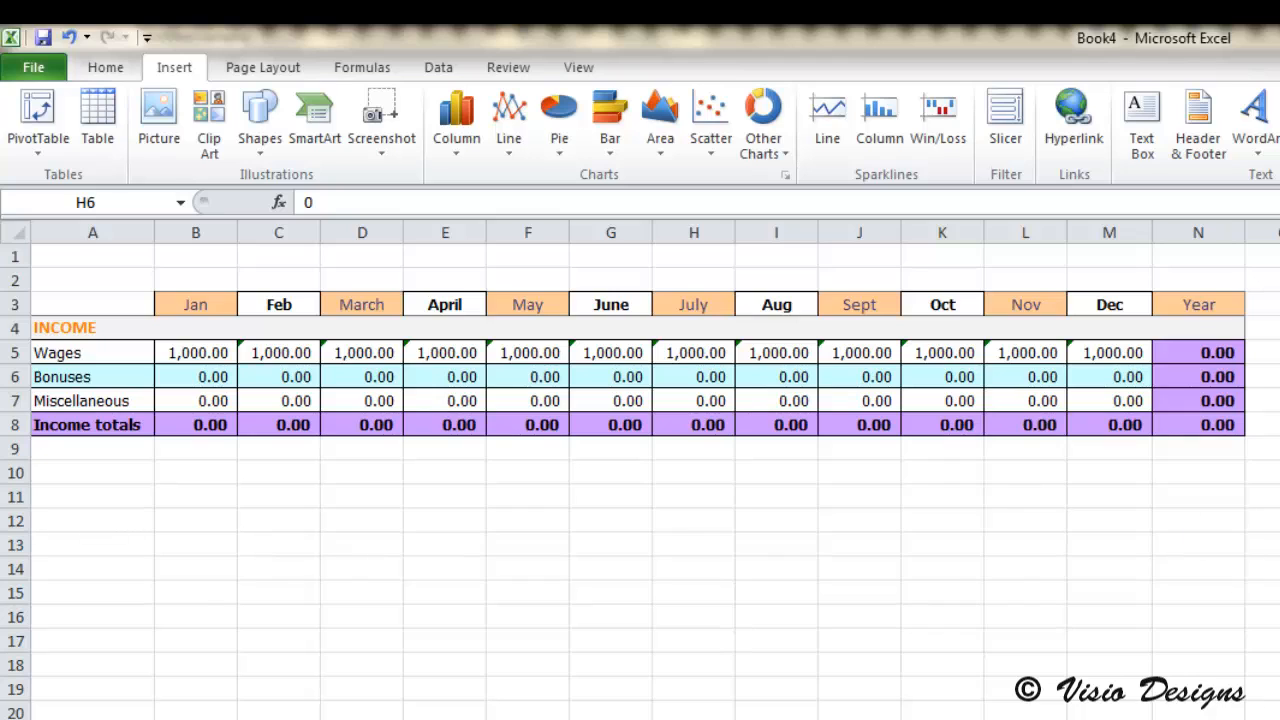
# Step: Empty the Year cell for Wages and AutoSum the January through December Wages into it as =SUM(B5:M5)
pyautogui.click(222, 378)
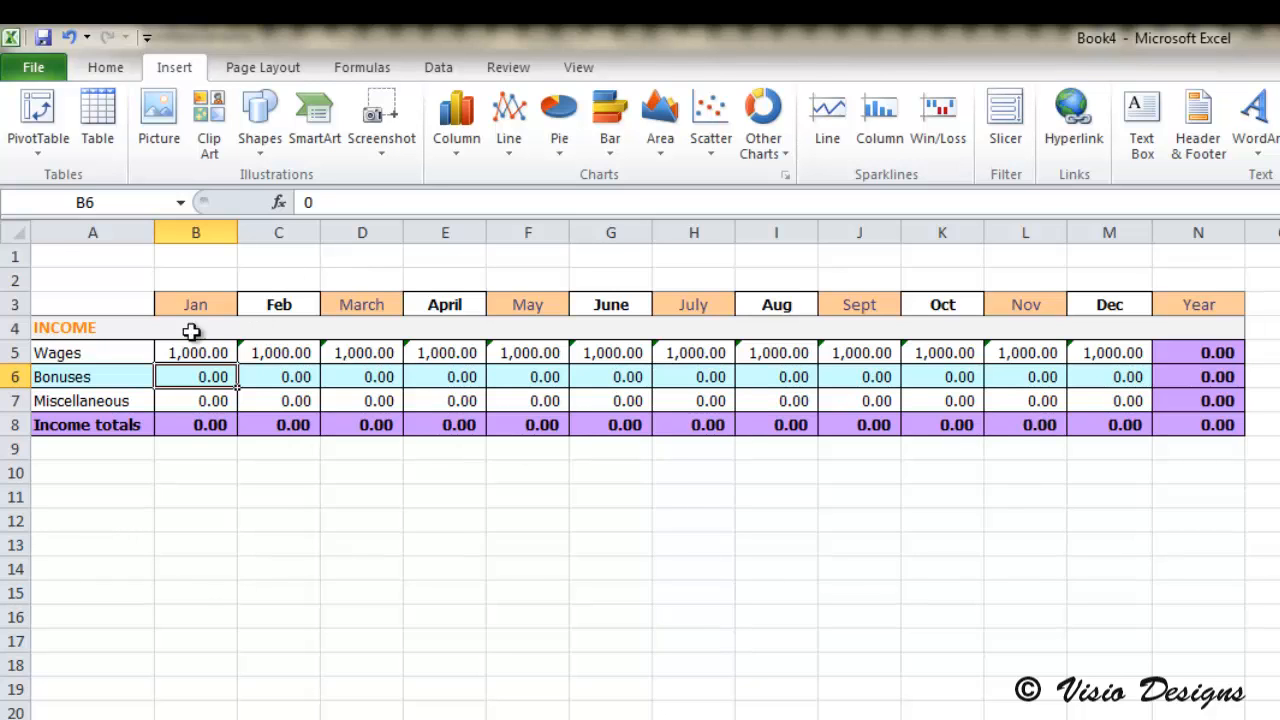
pyautogui.click(190, 330)
pyautogui.click(230, 354)
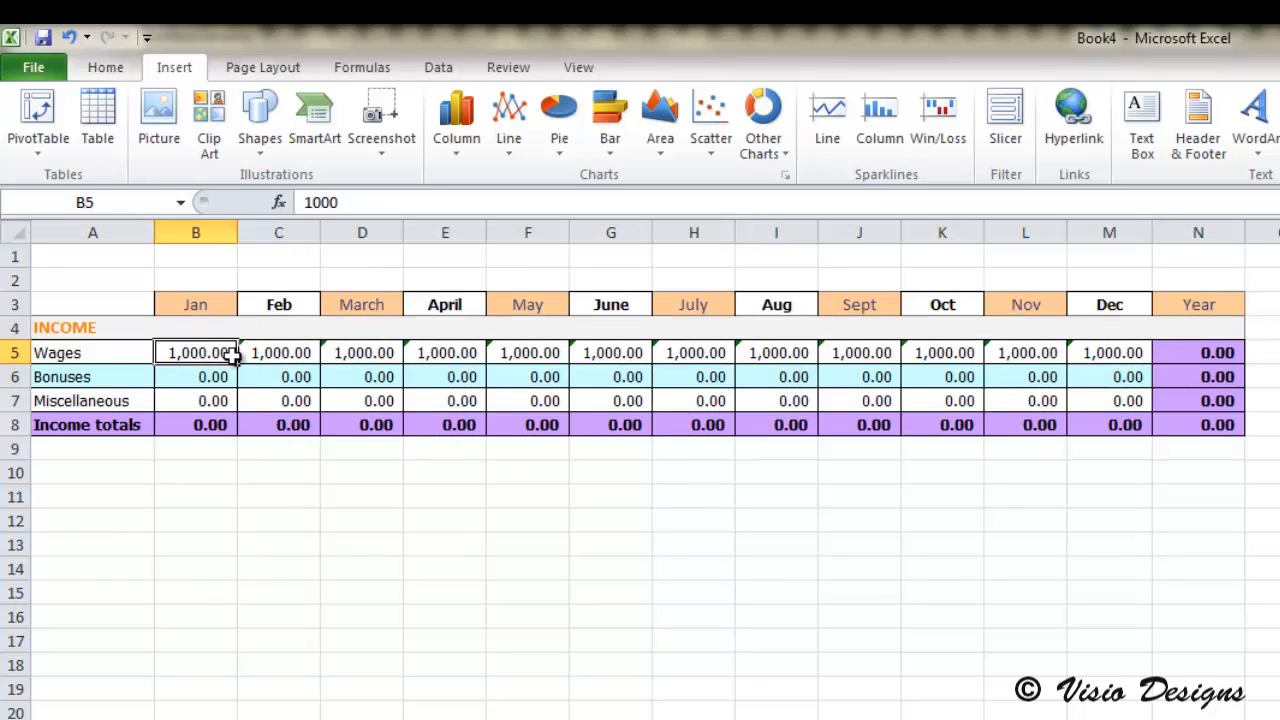
pyautogui.keyDown('shift'); pyautogui.click(1120, 352); pyautogui.keyUp('shift')
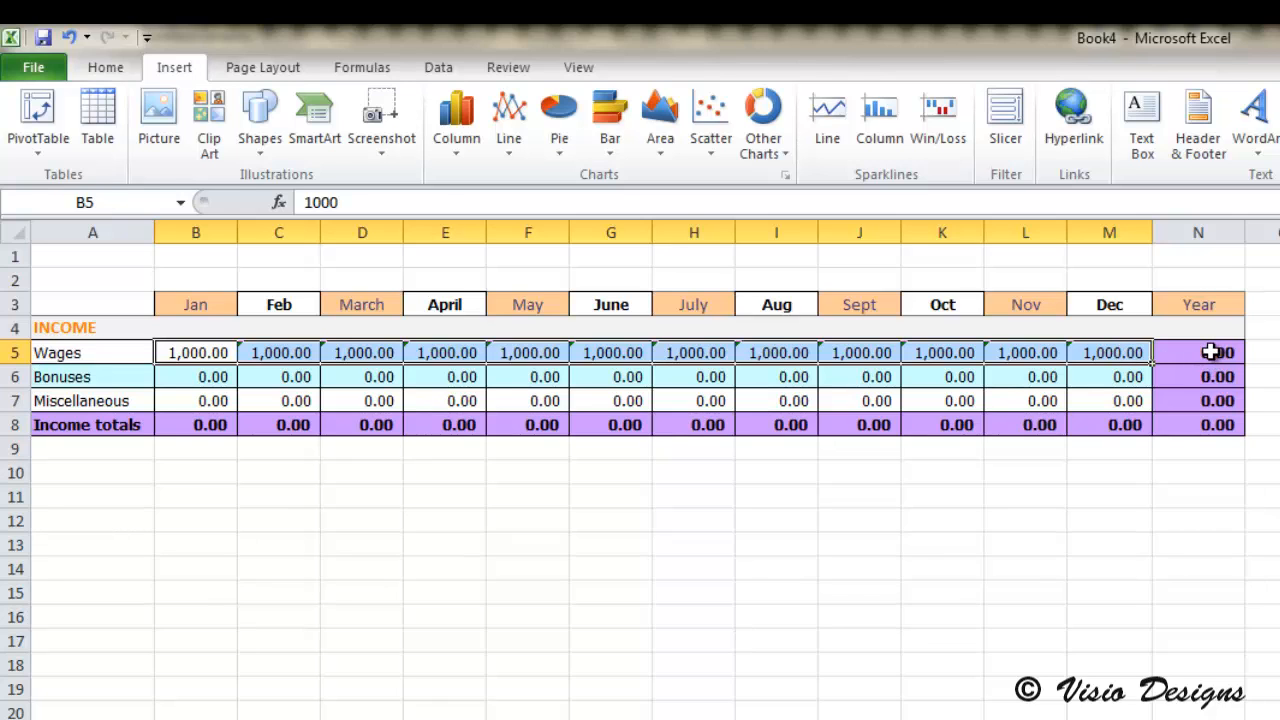
pyautogui.moveTo(1210, 352); pyautogui.dragTo(190, 350)
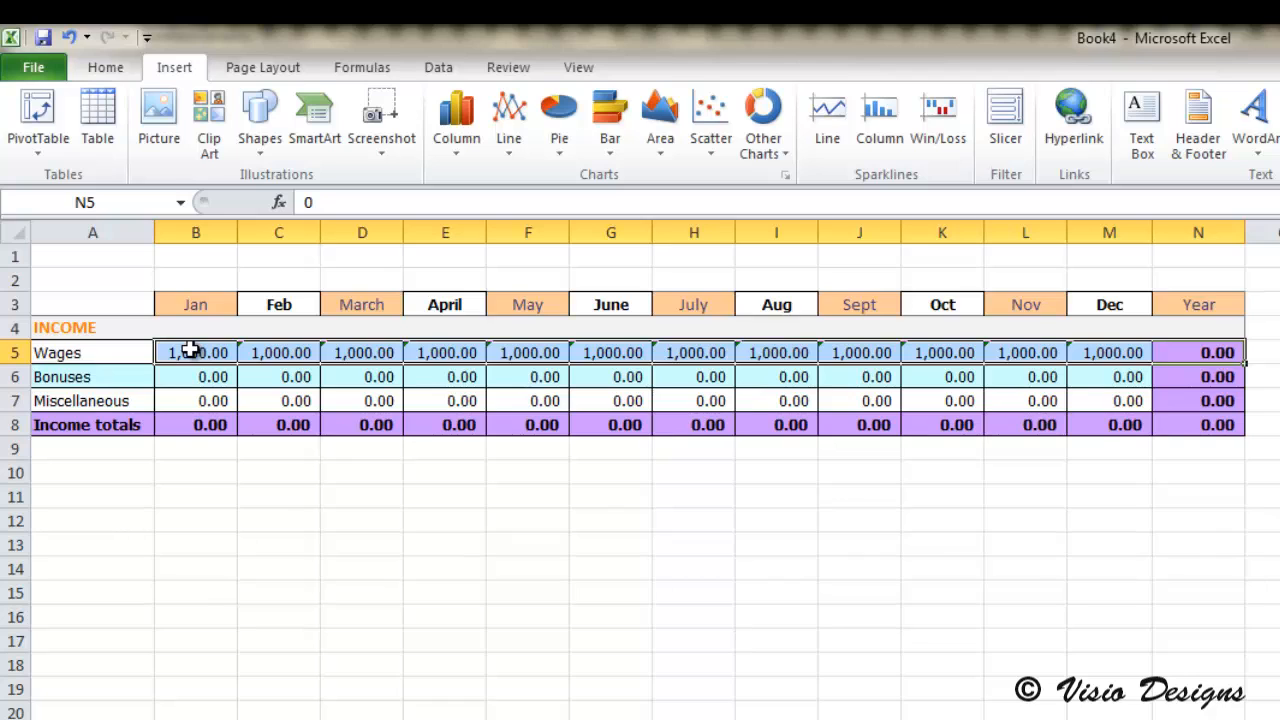
pyautogui.click(1188, 356)
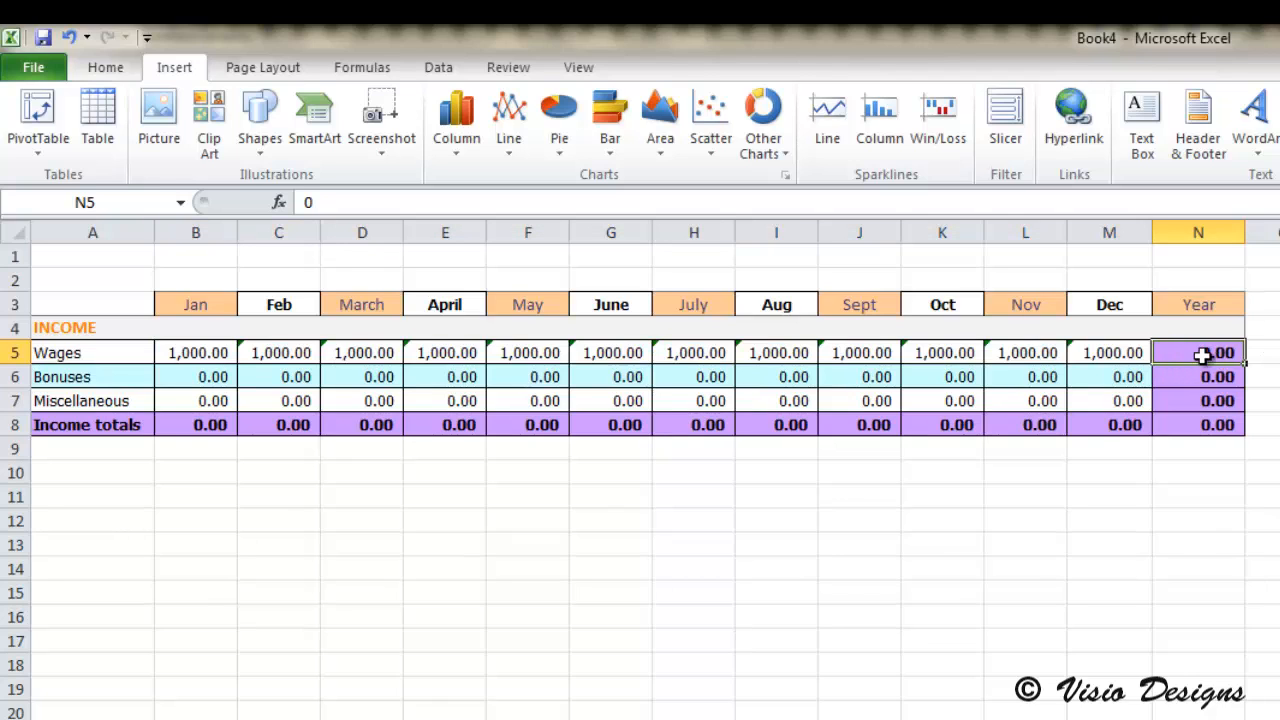
pyautogui.moveTo(1201, 355); pyautogui.dragTo(224, 360)
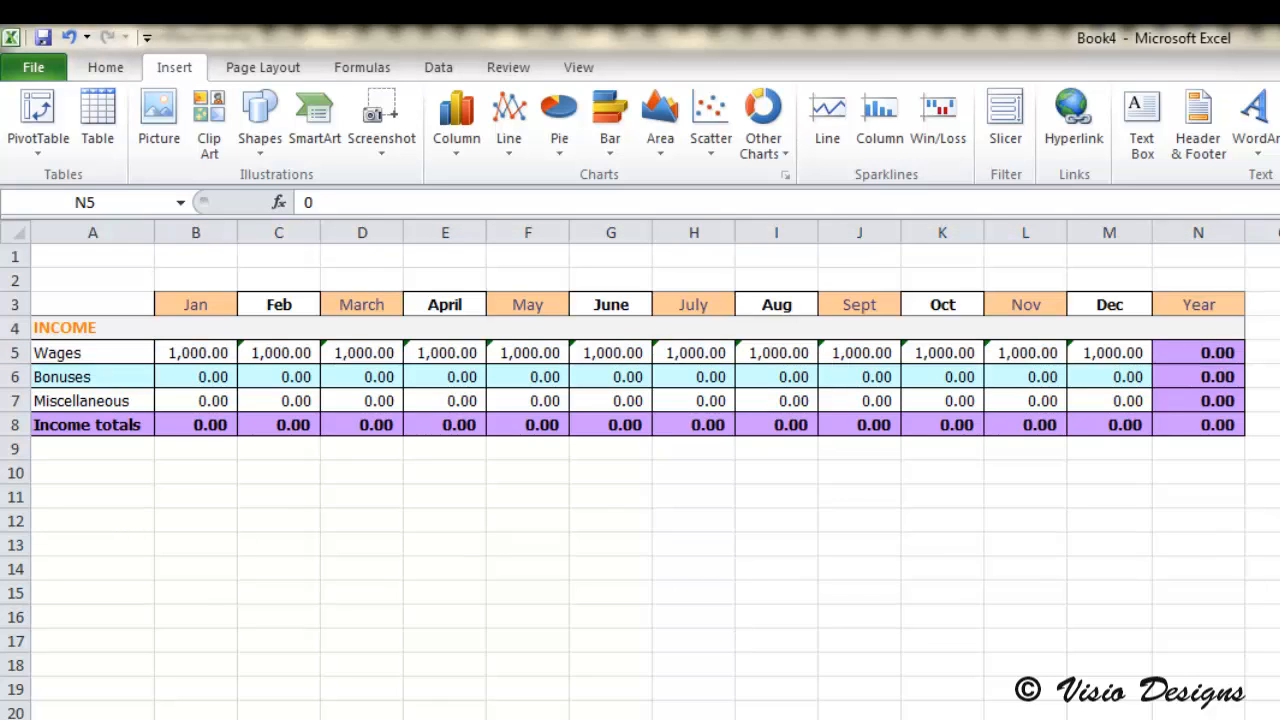
pyautogui.hotkey('ctrl', 'z')
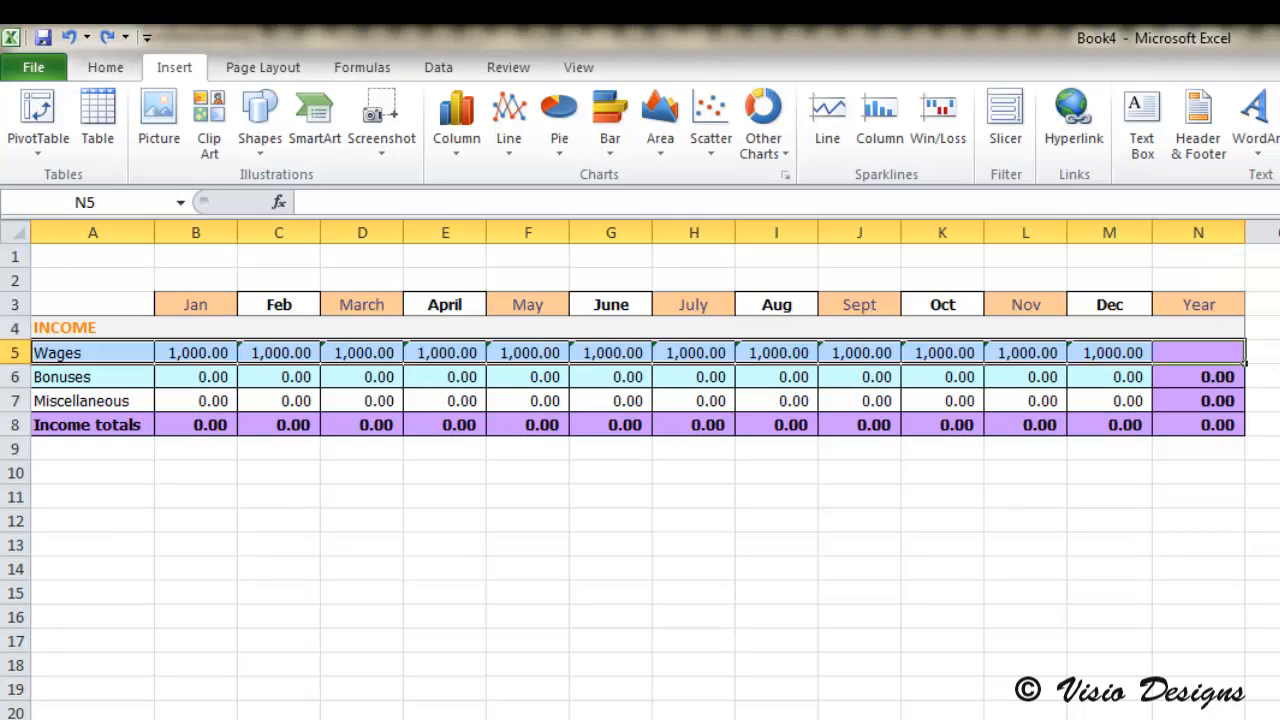
pyautogui.hotkey('alt', '=')
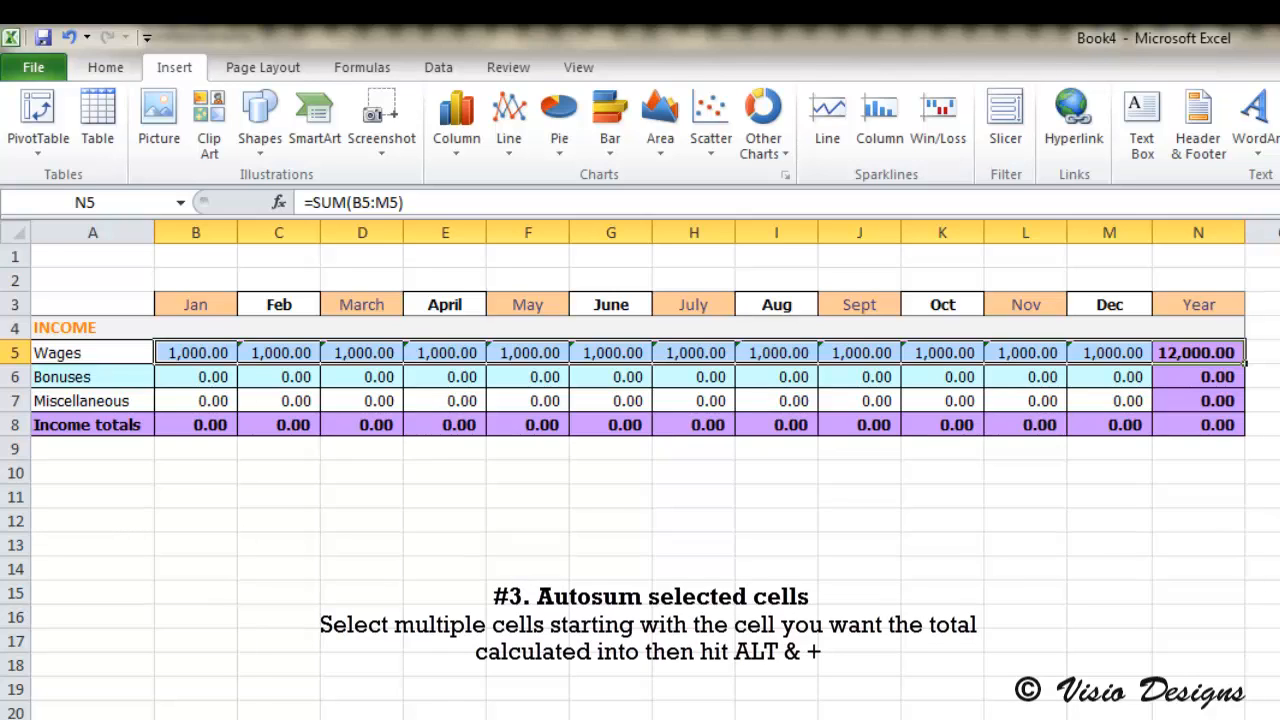
pyautogui.click(1224, 355)
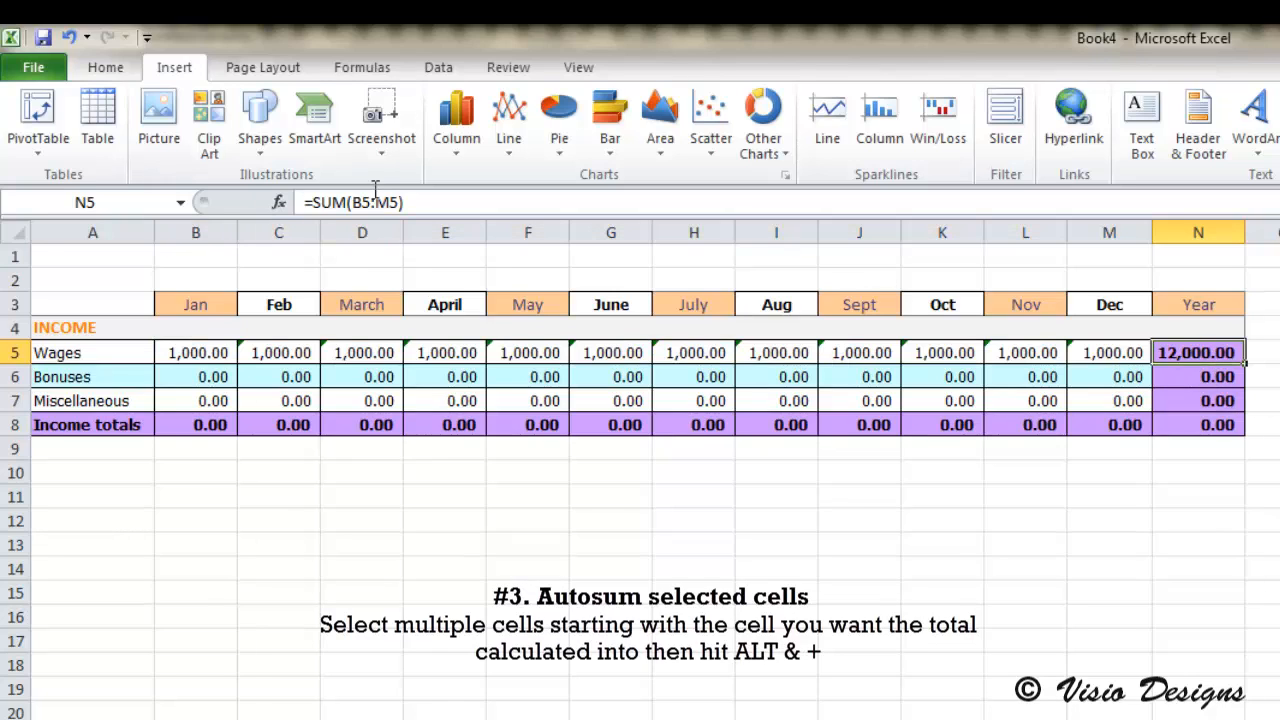
pyautogui.moveTo(413, 204); pyautogui.dragTo(297, 203)
pyautogui.click(333, 203)
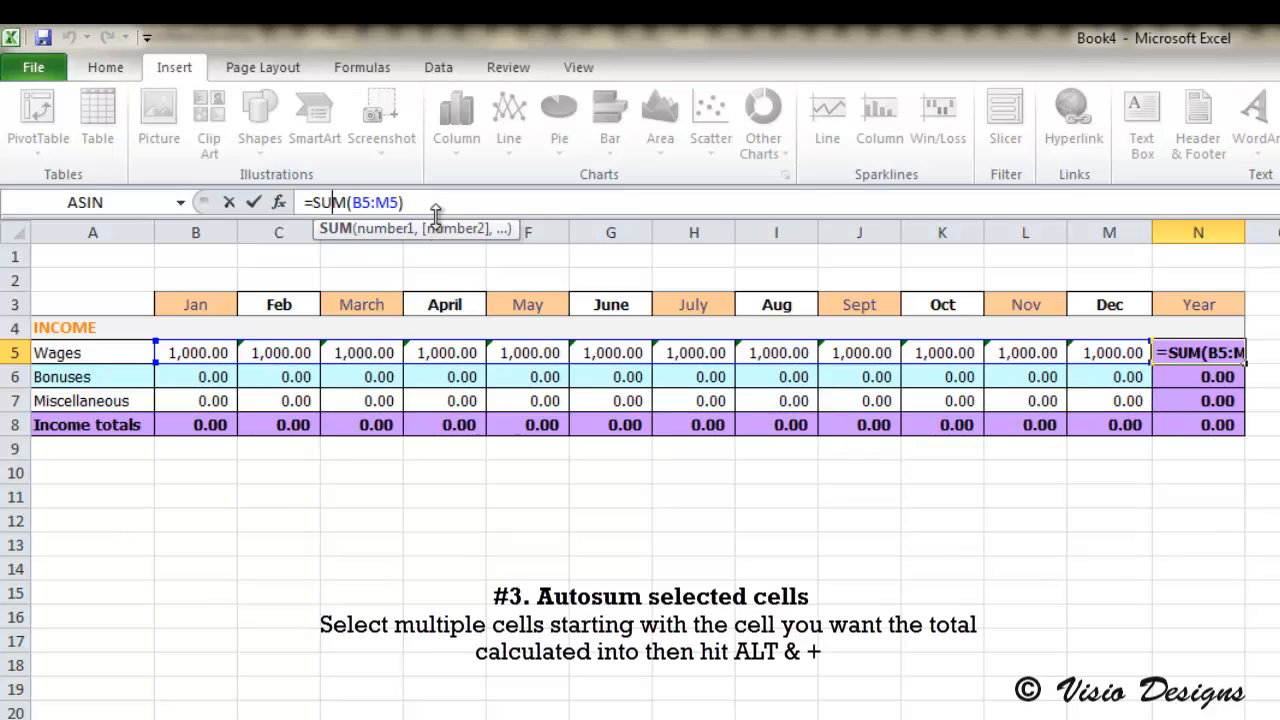
pyautogui.click(1130, 399)
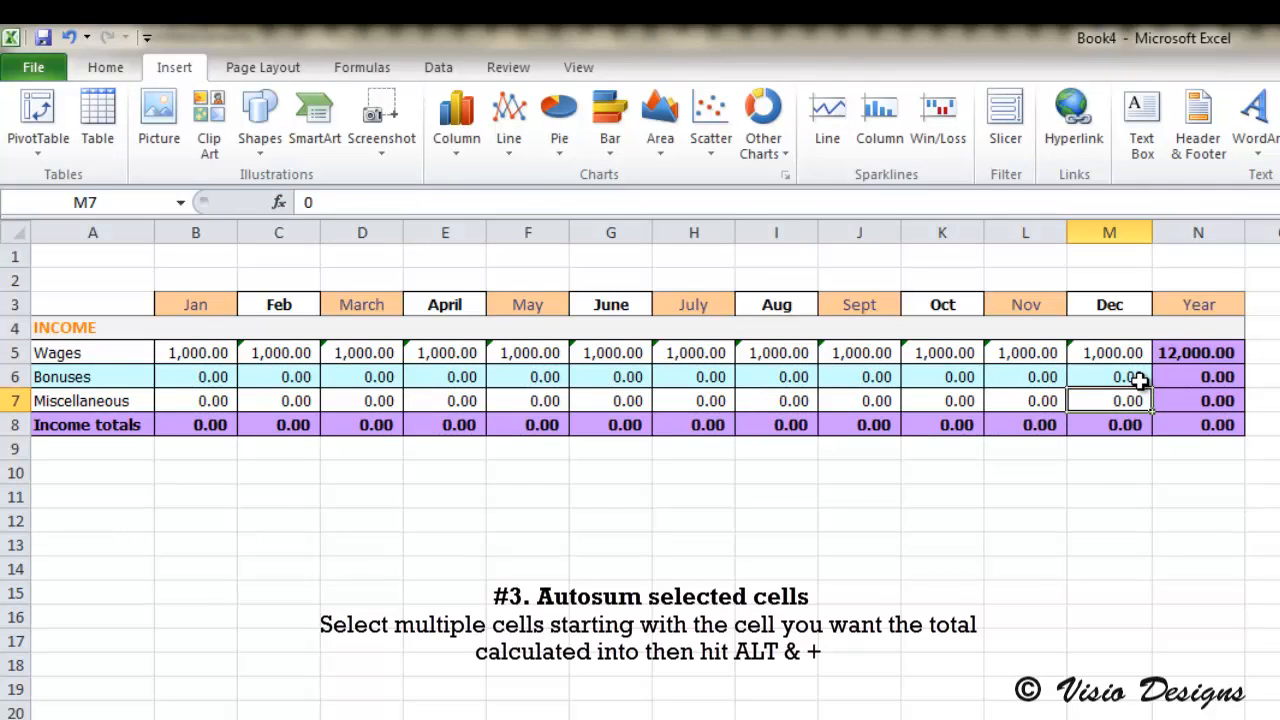
# Step: Try an AutoSum on the Bonuses row, and set January Bonuses to 2 and February Bonuses to 3
pyautogui.moveTo(1194, 376); pyautogui.dragTo(231, 378)
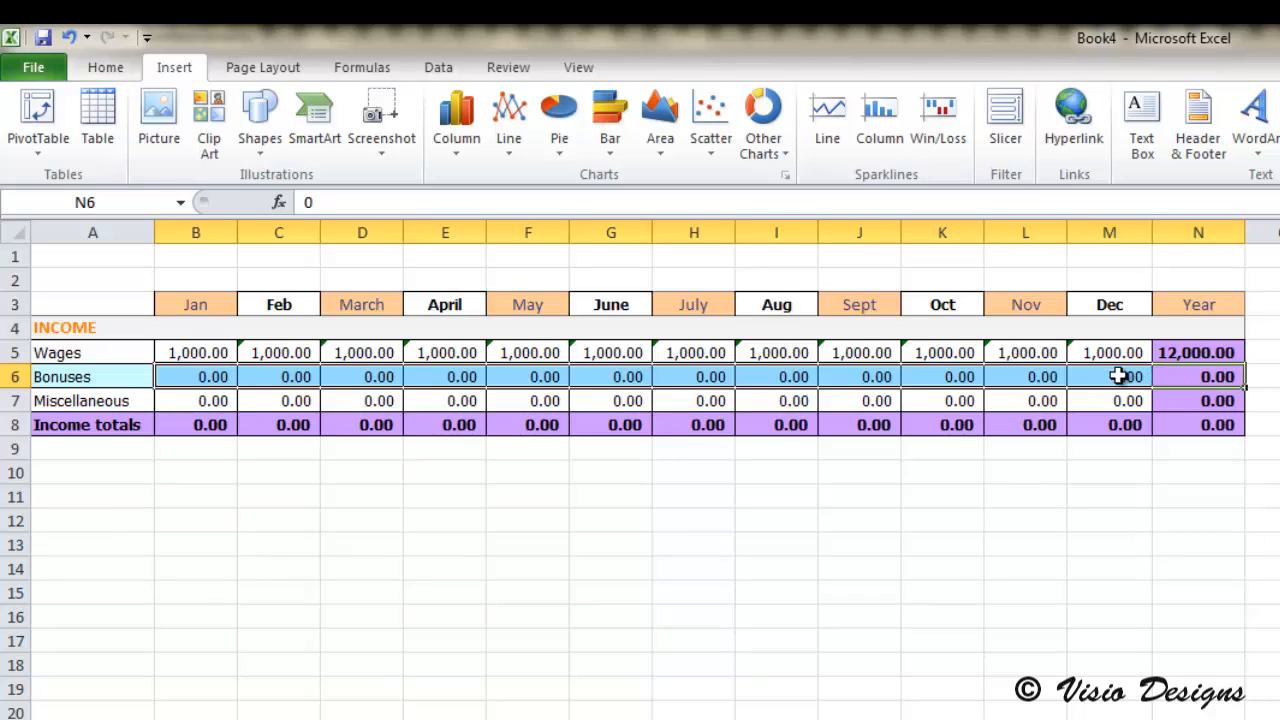
pyautogui.hotkey('shift', 'Right')
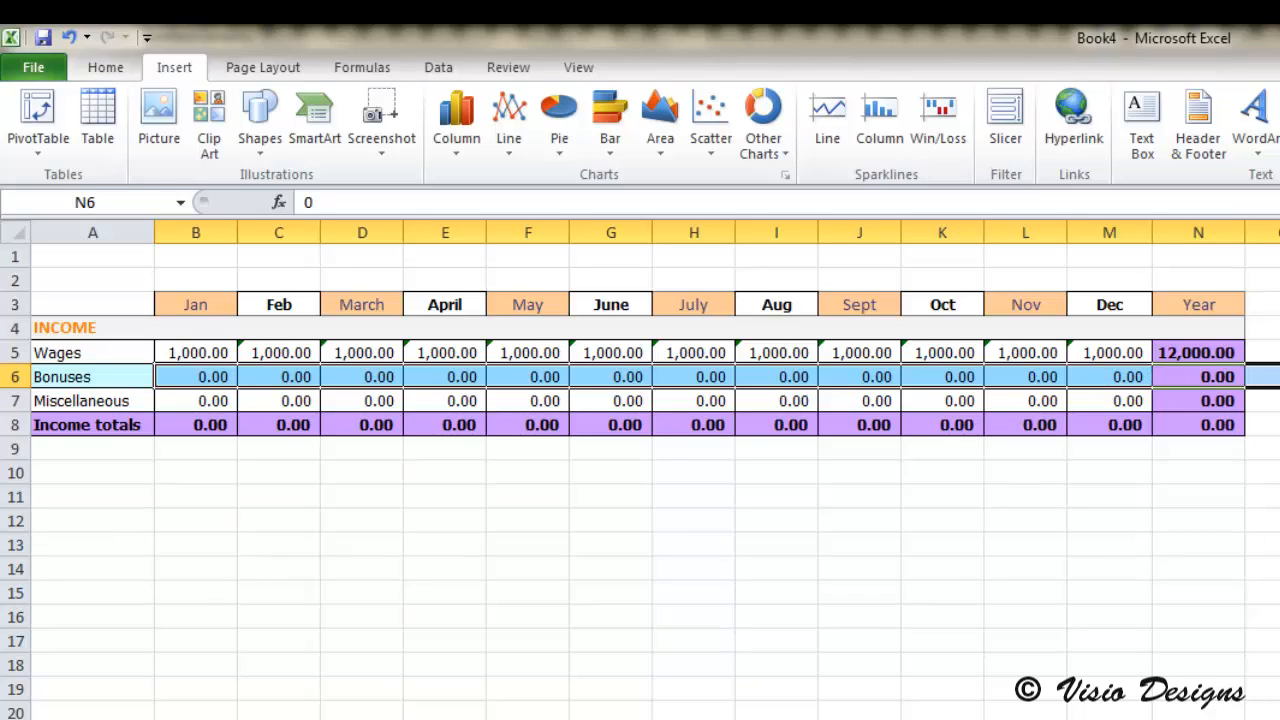
pyautogui.moveTo(1211, 375); pyautogui.dragTo(187, 389)
pyautogui.hotkey('ctrl', 'z')
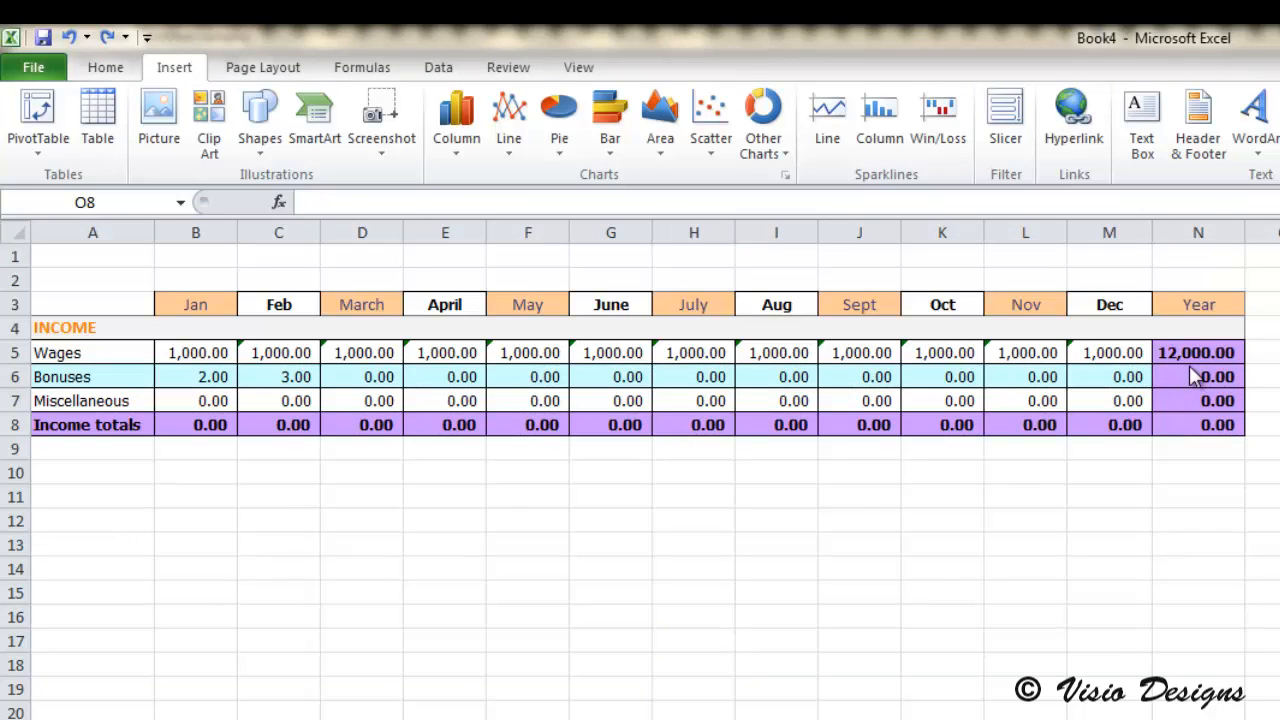
# Step: Try to AutoSum the Bonuses row with its Year cell still filled, and delete the stray total in O6
pyautogui.moveTo(1189, 375); pyautogui.dragTo(185, 375)
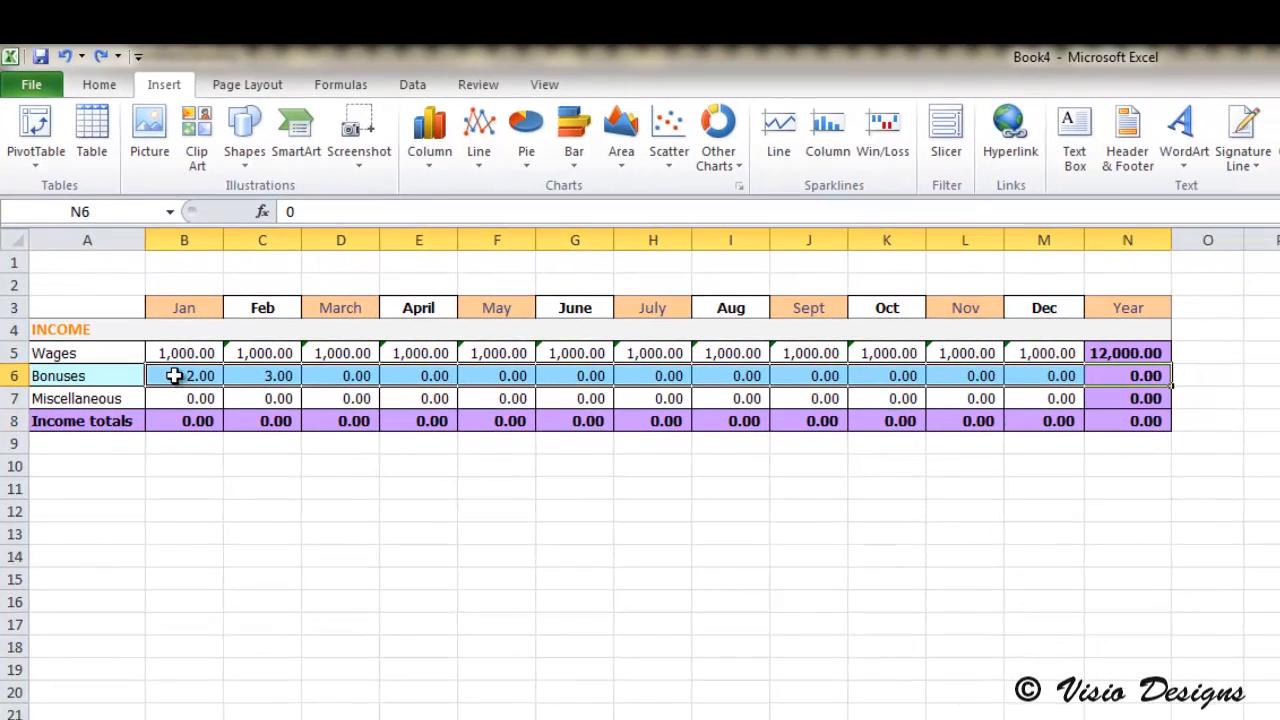
pyautogui.hotkey('alt', '=')
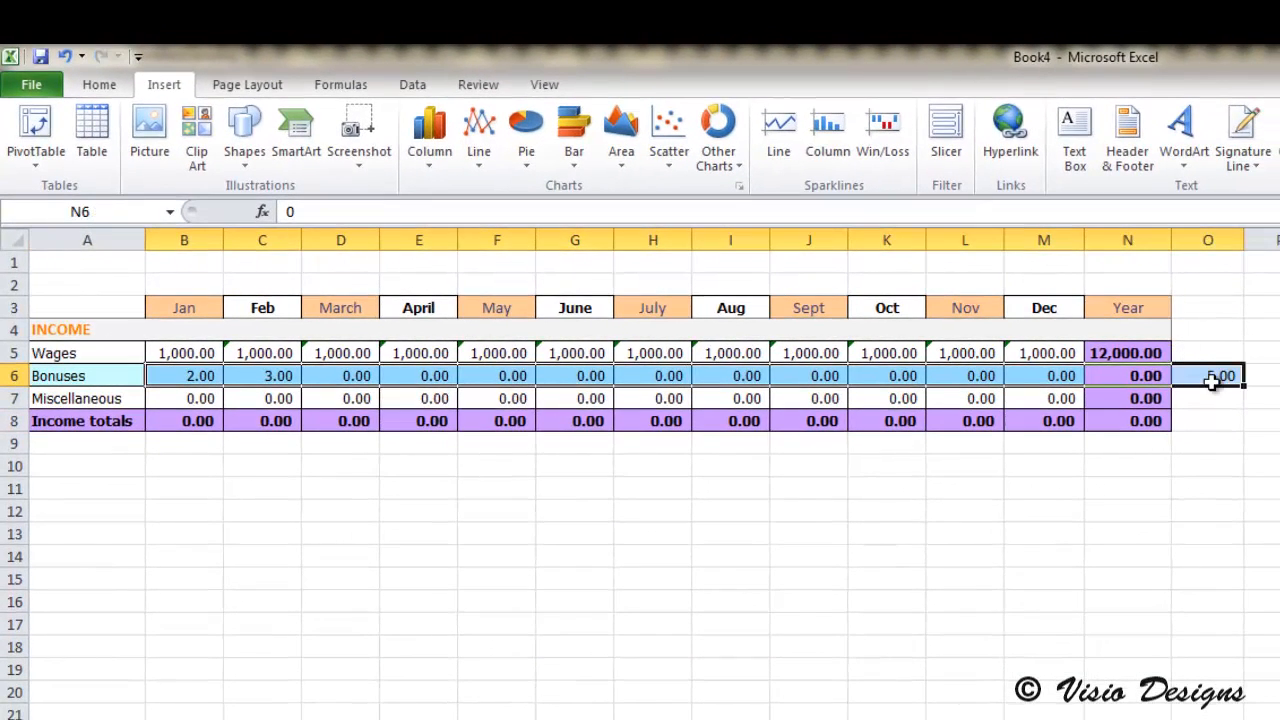
pyautogui.click(1150, 378)
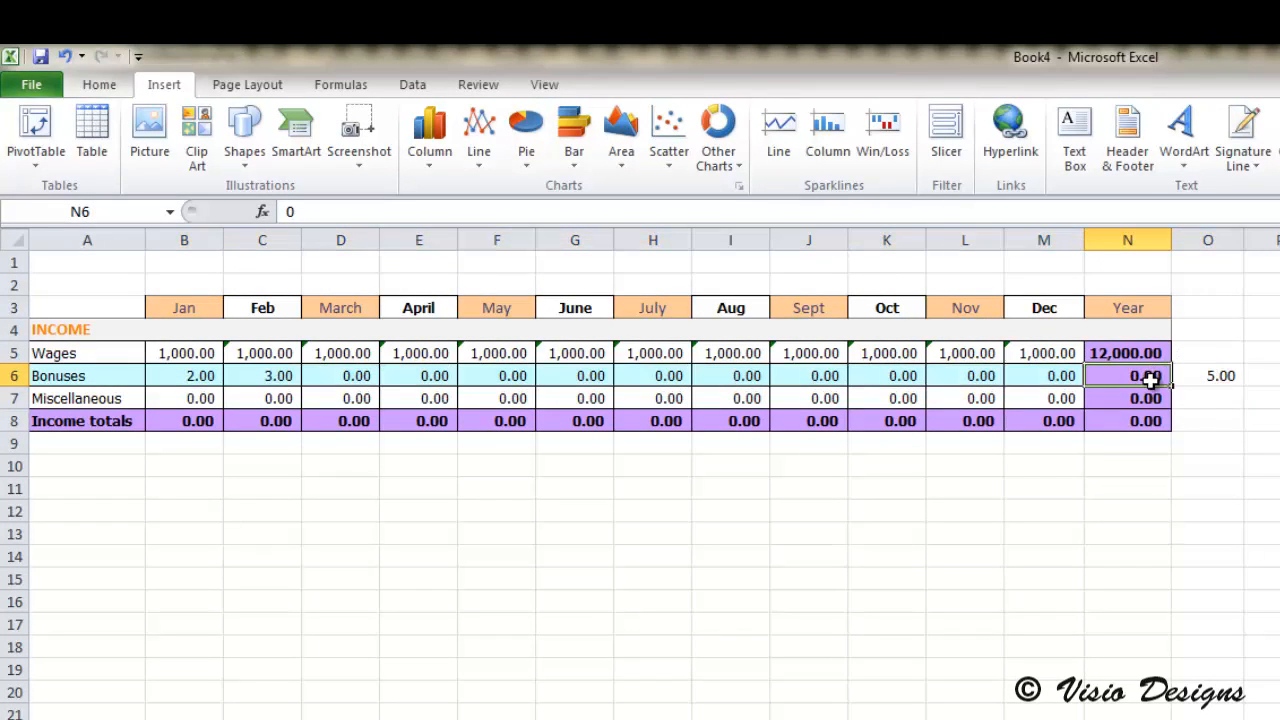
pyautogui.click(1208, 376)
pyautogui.press('Delete')
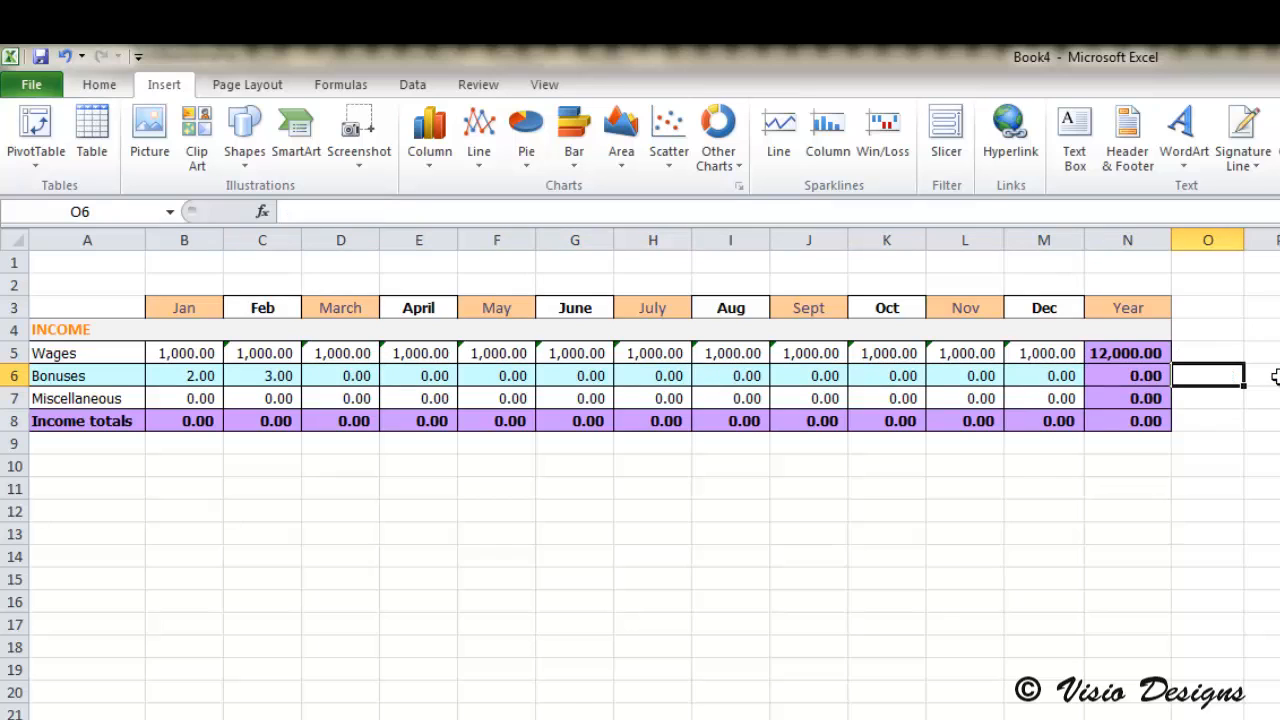
# Step: Clear the Year cells for Bonuses, Miscellaneous and Income totals, and AutoSum the monthly Bonuses into their Year cell
pyautogui.click(1145, 377)
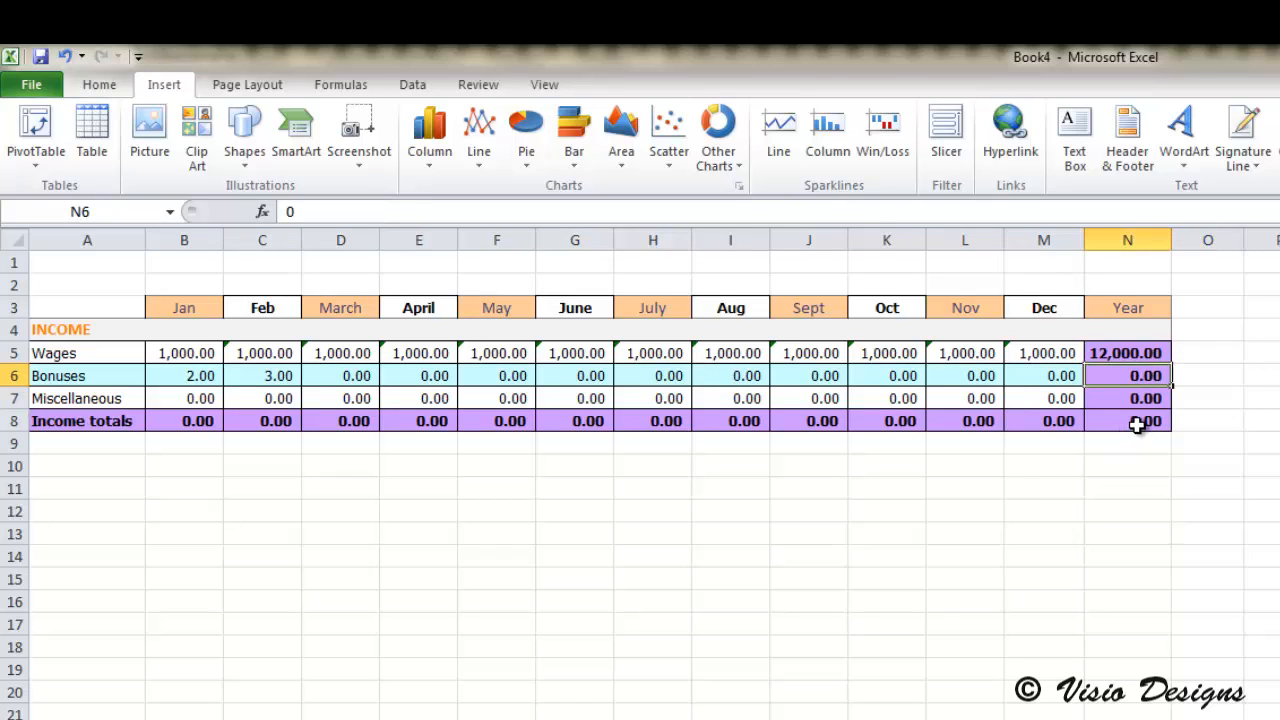
pyautogui.moveTo(1138, 425); pyautogui.dragTo(176, 375)
pyautogui.press('Delete')
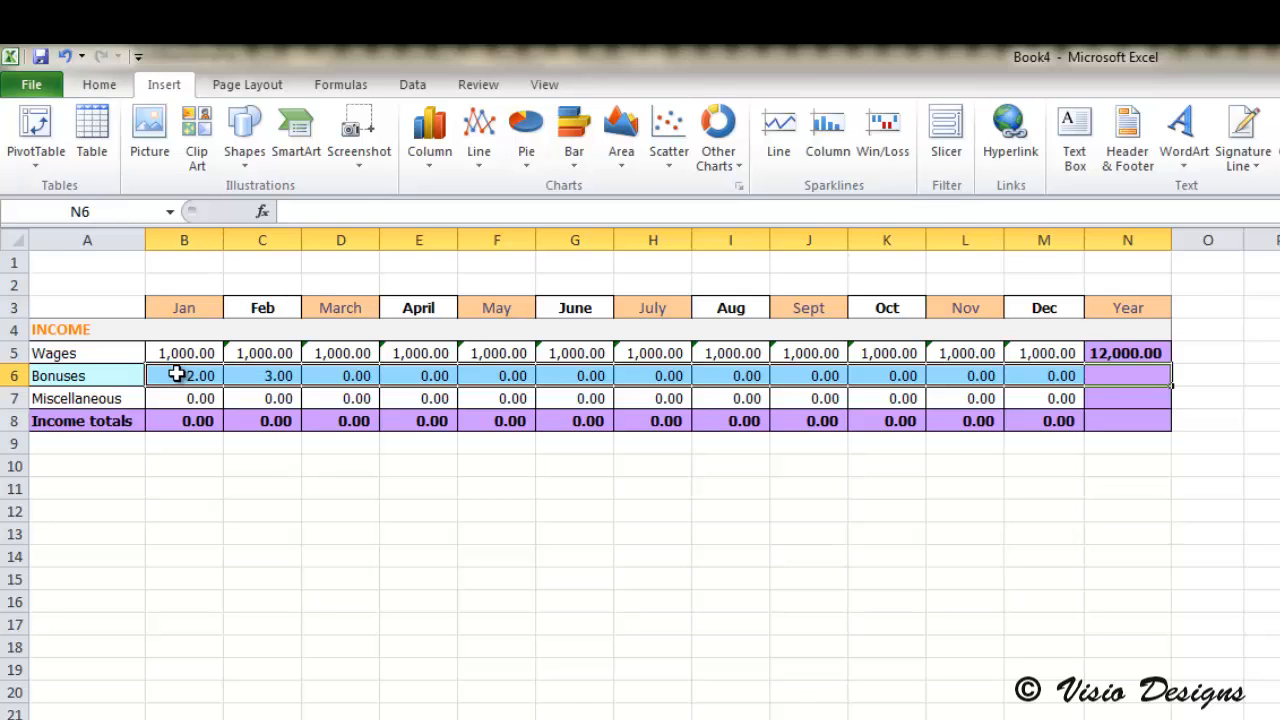
pyautogui.hotkey('alt', '=')
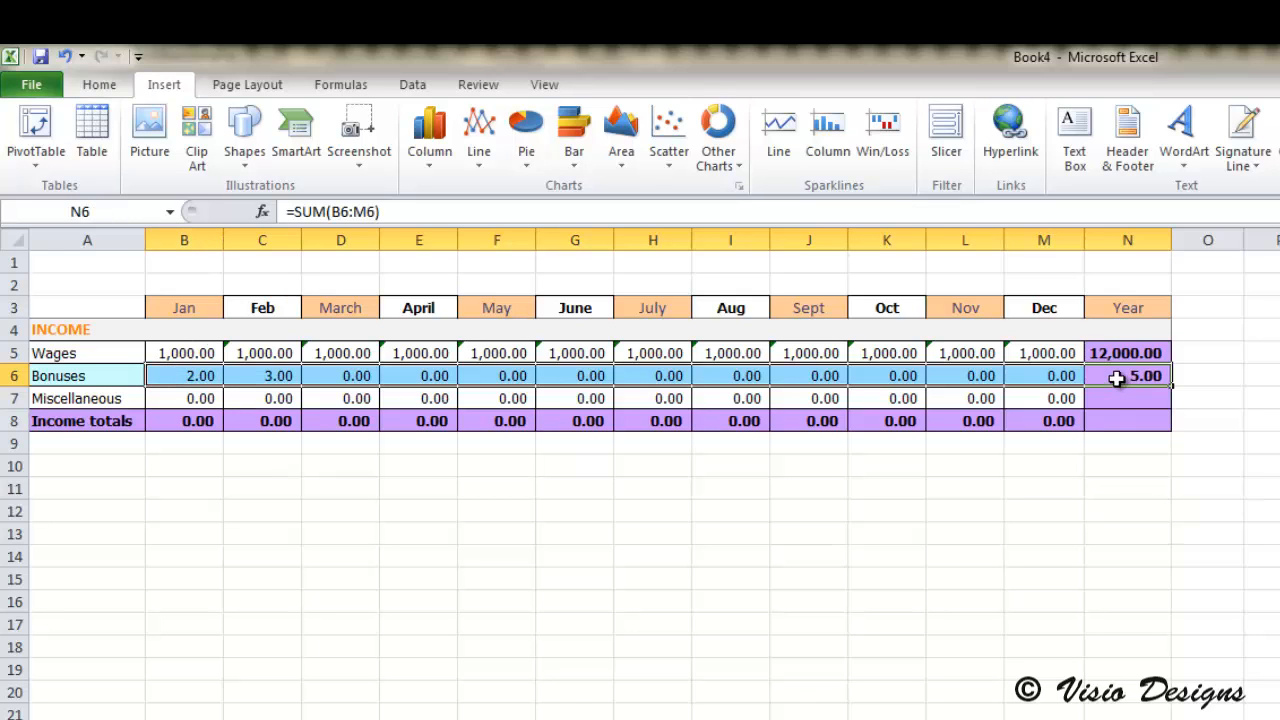
# Step: AutoSum the Miscellaneous and Income totals rows together into their Year cells and check the resulting formulas
pyautogui.moveTo(1114, 403); pyautogui.dragTo(186, 410)
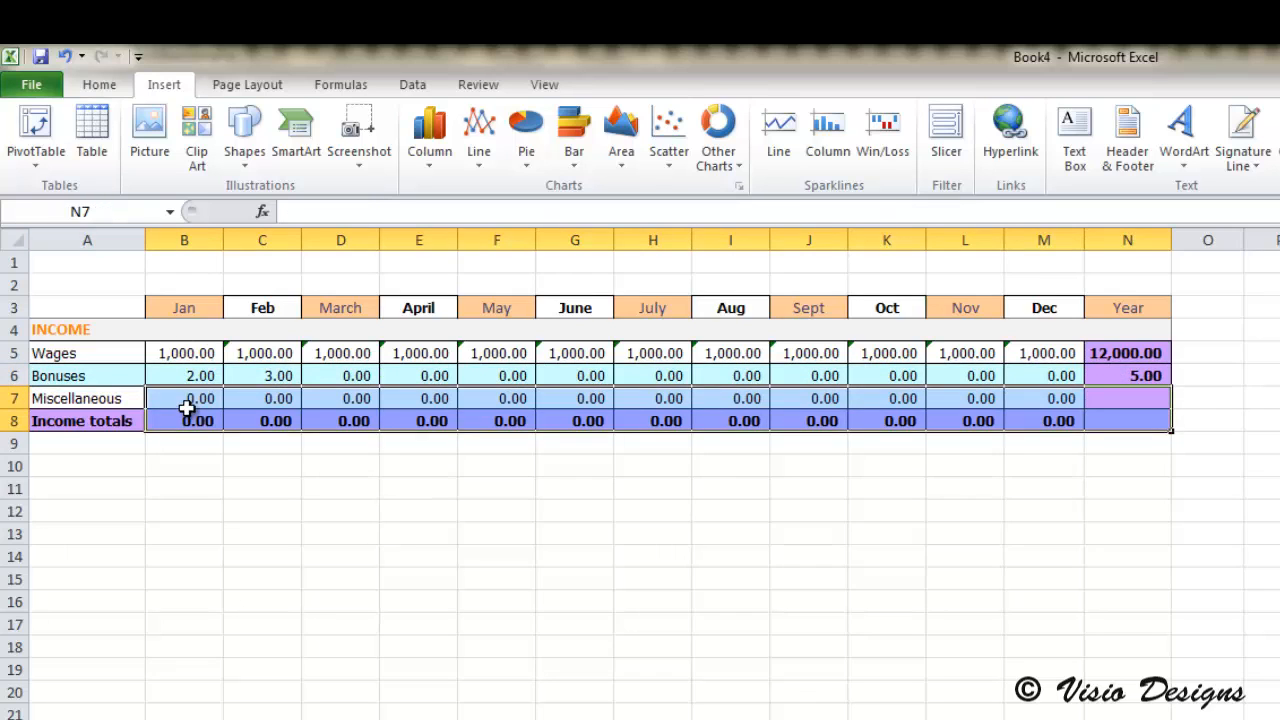
pyautogui.hotkey('alt', '=')
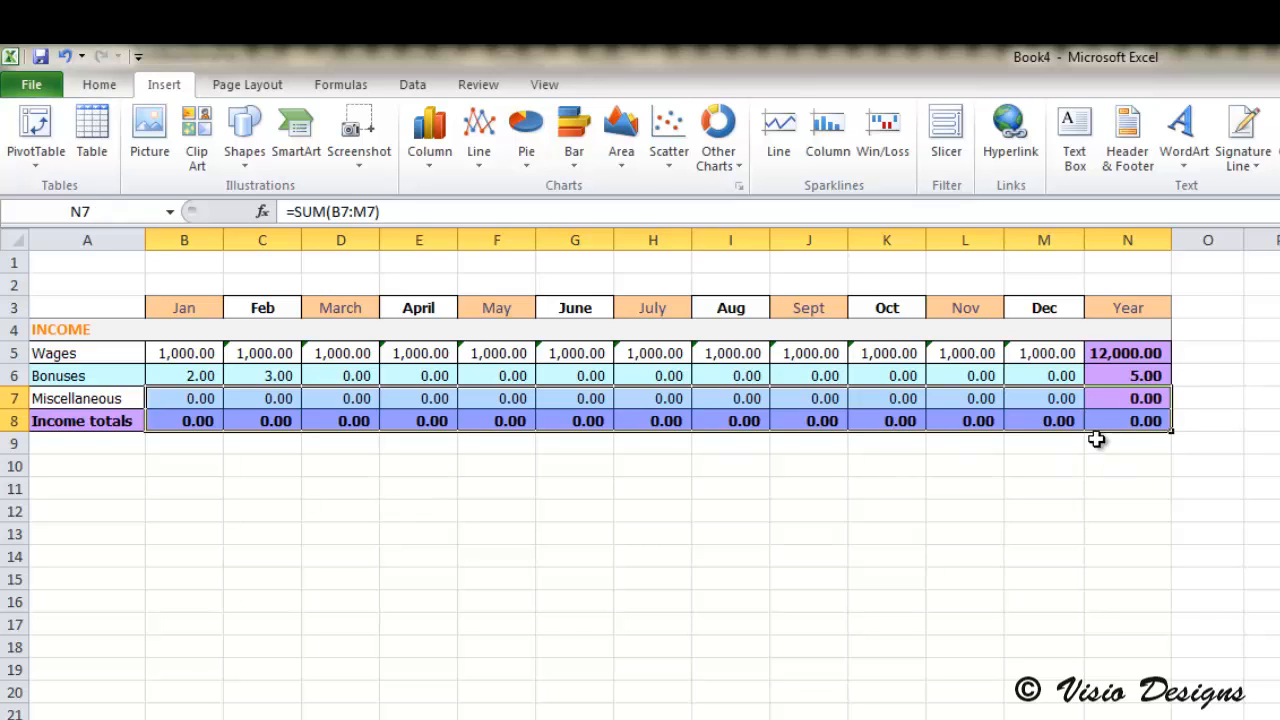
pyautogui.click(1176, 424)
pyautogui.click(1150, 420)
pyautogui.click(1150, 400)
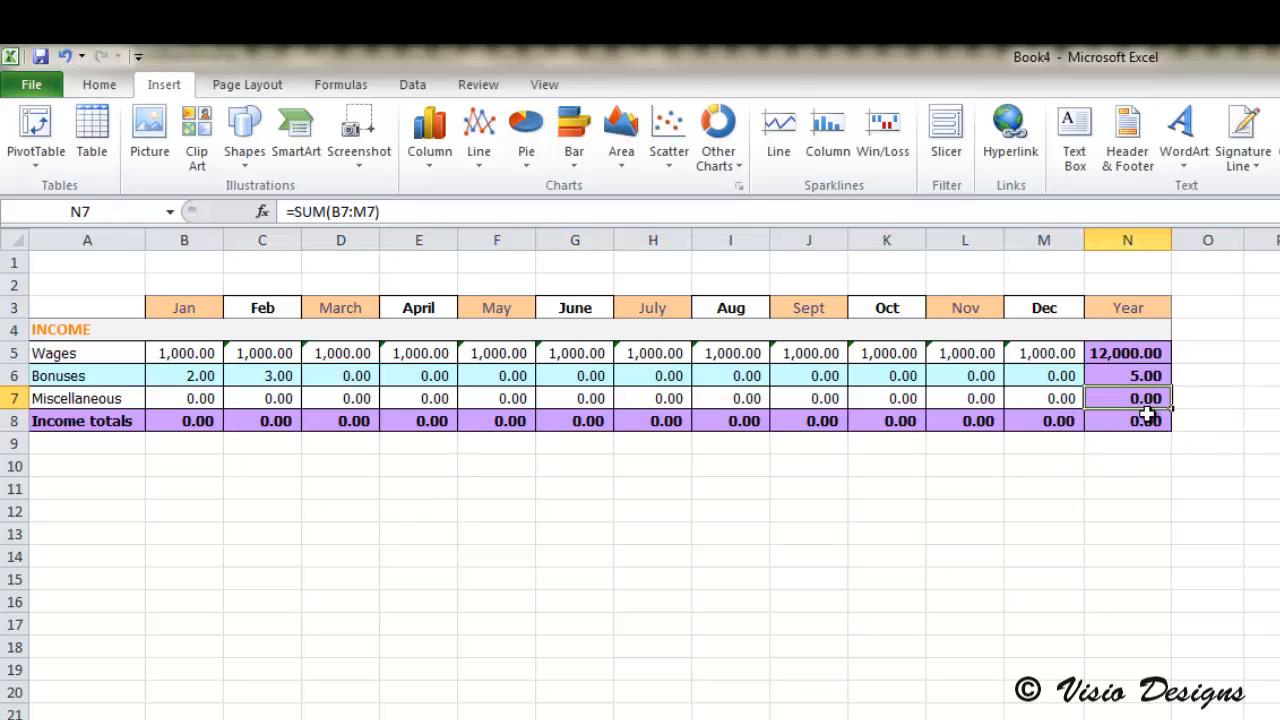
pyautogui.click(1146, 420)
pyautogui.click(1150, 399)
# Step: Try to AutoSum the January column with its Income totals cell still filled, and undo the stray total below it
pyautogui.click(190, 420)
pyautogui.click(271, 420)
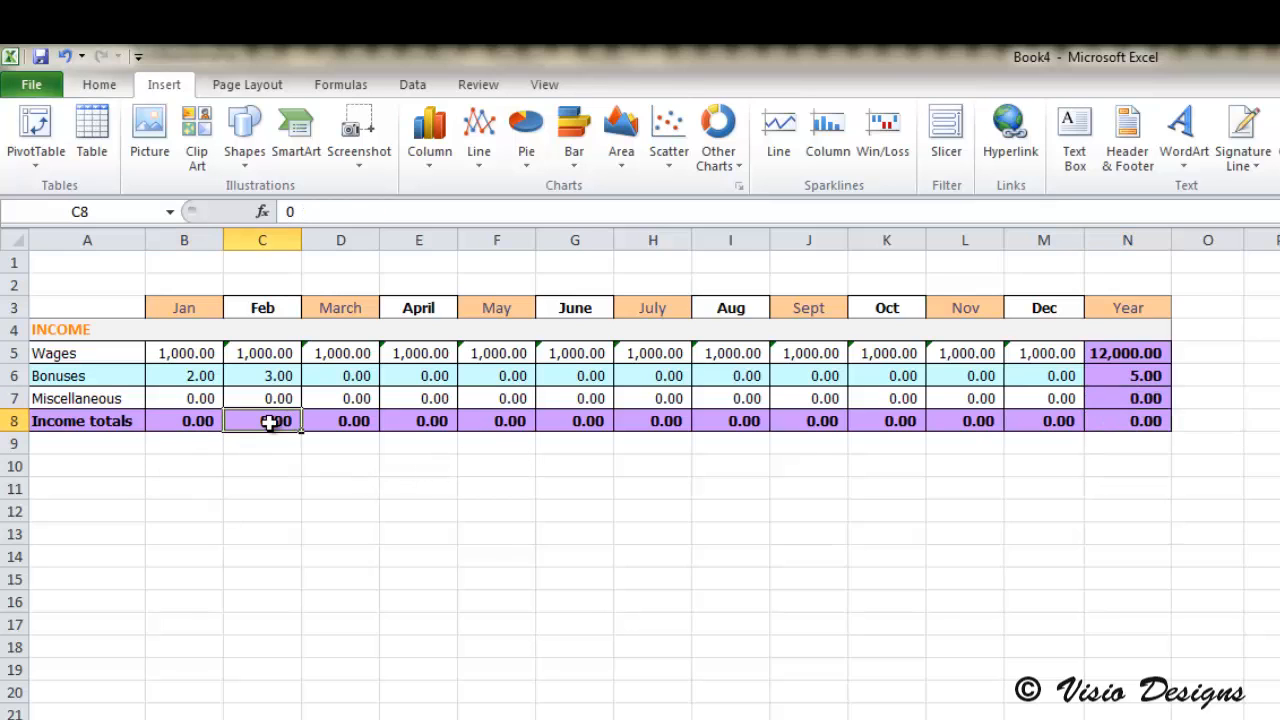
pyautogui.click(193, 422)
pyautogui.moveTo(194, 420); pyautogui.dragTo(200, 348)
pyautogui.hotkey('alt', '=')
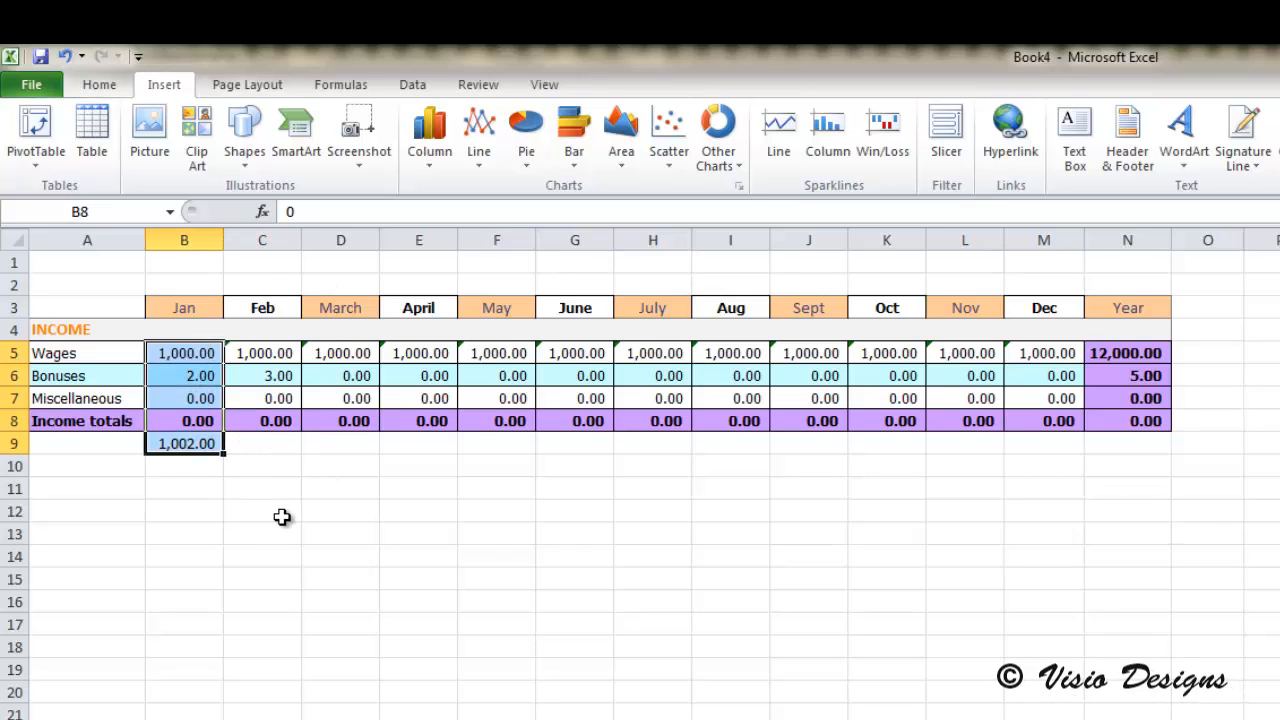
pyautogui.hotkey('ctrl', 'z')
# Step: Clear the January through December Income totals and AutoSum the January income into B8 as =SUM(B5:B7)
pyautogui.click(214, 425)
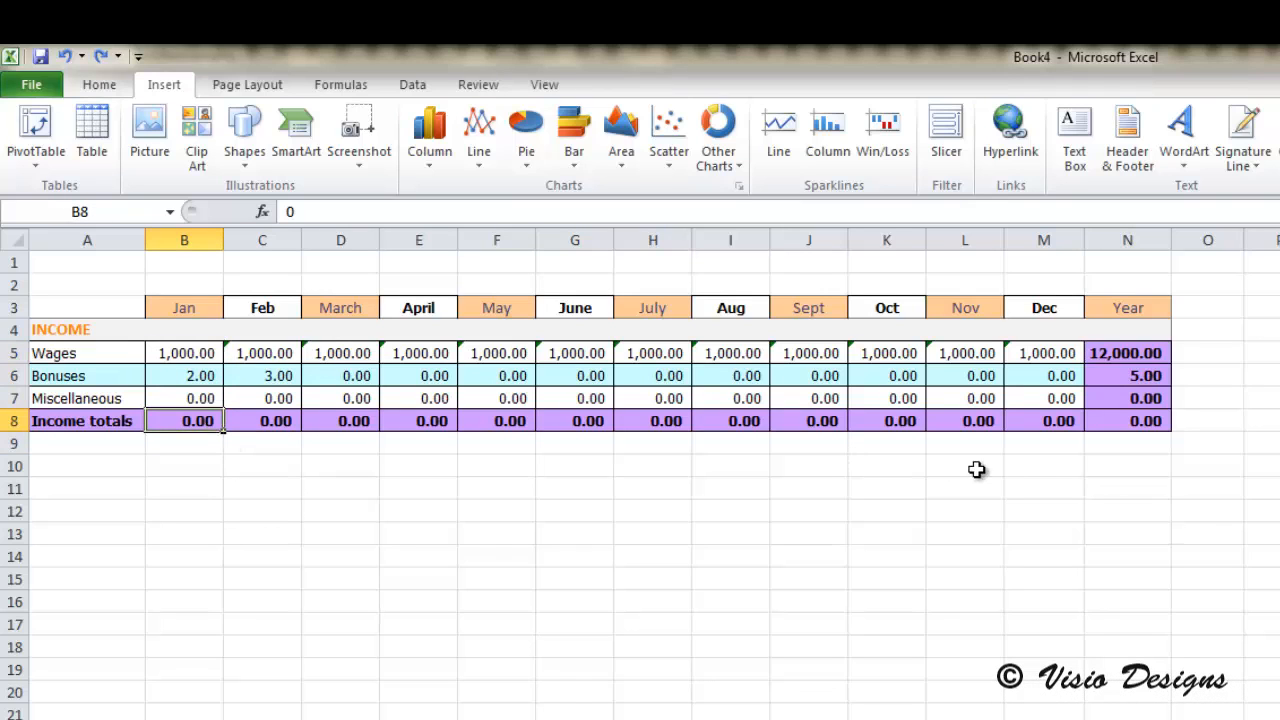
pyautogui.keyDown('shift'); pyautogui.click(1060, 425); pyautogui.keyUp('shift')
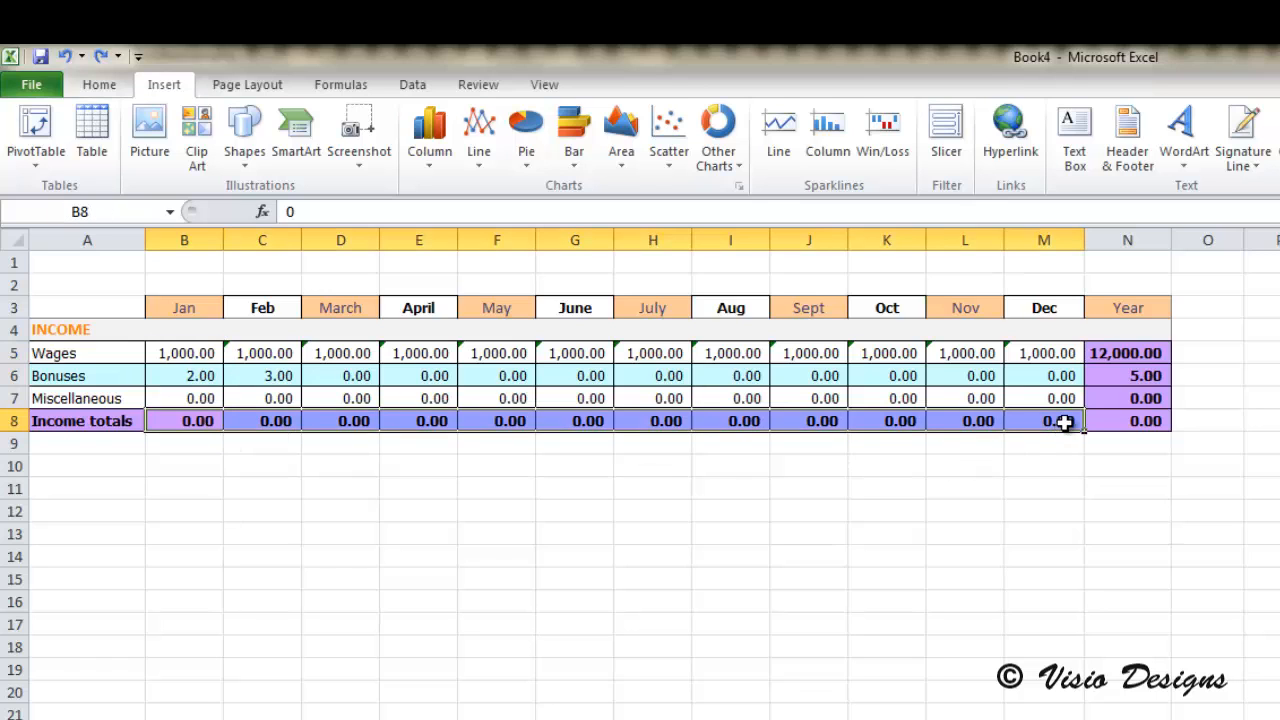
pyautogui.press('Delete')
pyautogui.moveTo(186, 422); pyautogui.dragTo(210, 353)
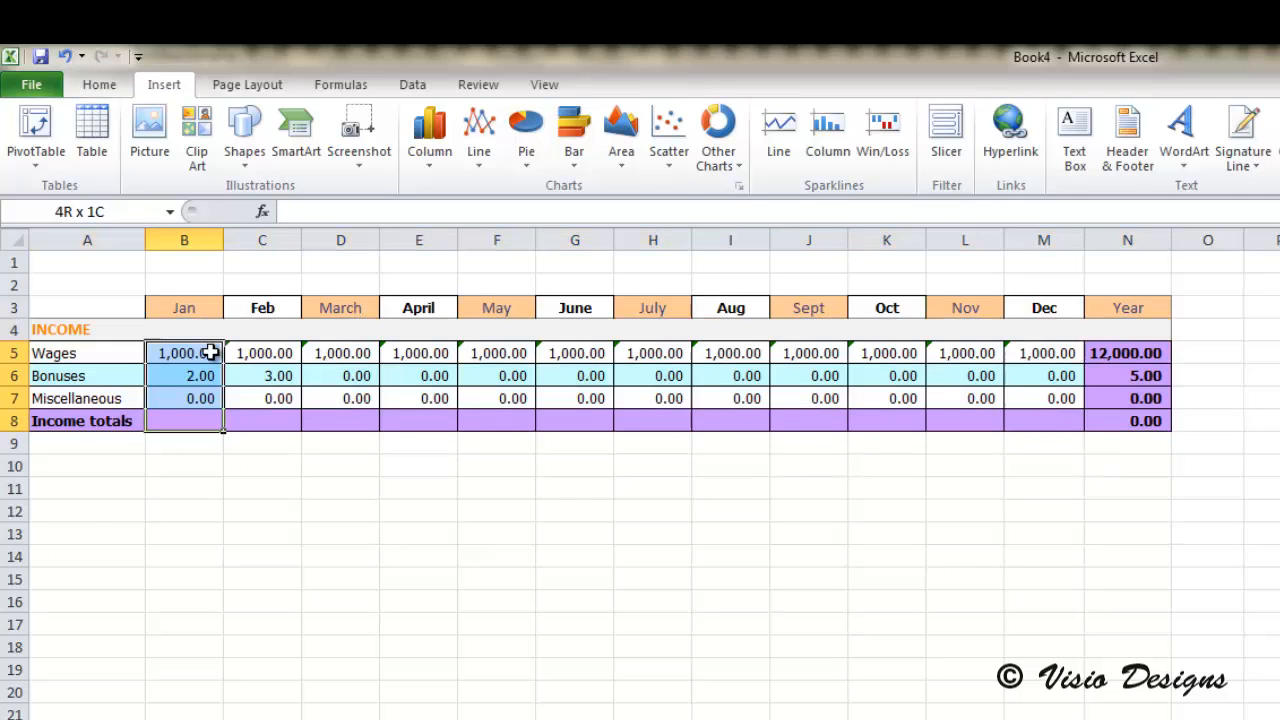
pyautogui.hotkey('alt', '=')
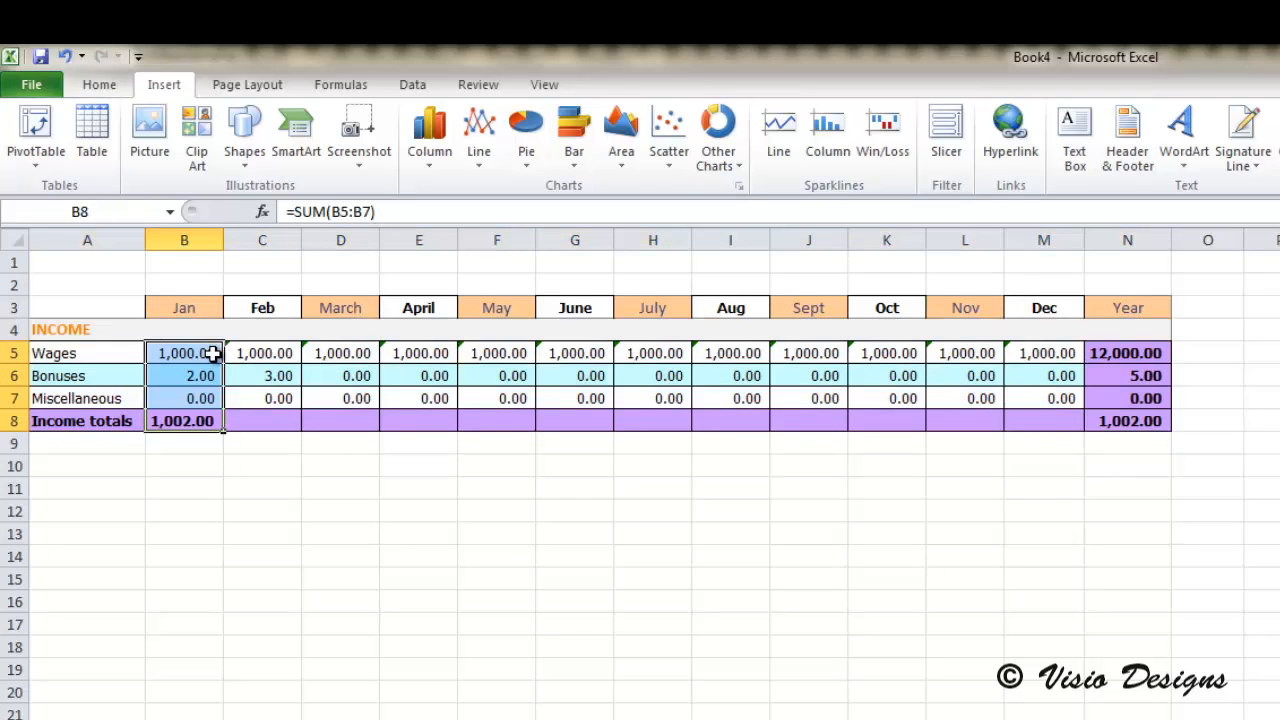
# Step: Fill the January column's formulas, including the Income totals sum, rightward through December across rows 5 to 8
pyautogui.click(245, 421)
pyautogui.moveTo(189, 421)
pyautogui.mouseDown()
pyautogui.moveTo(183, 349)
pyautogui.moveTo(191, 417)
pyautogui.mouseUp()
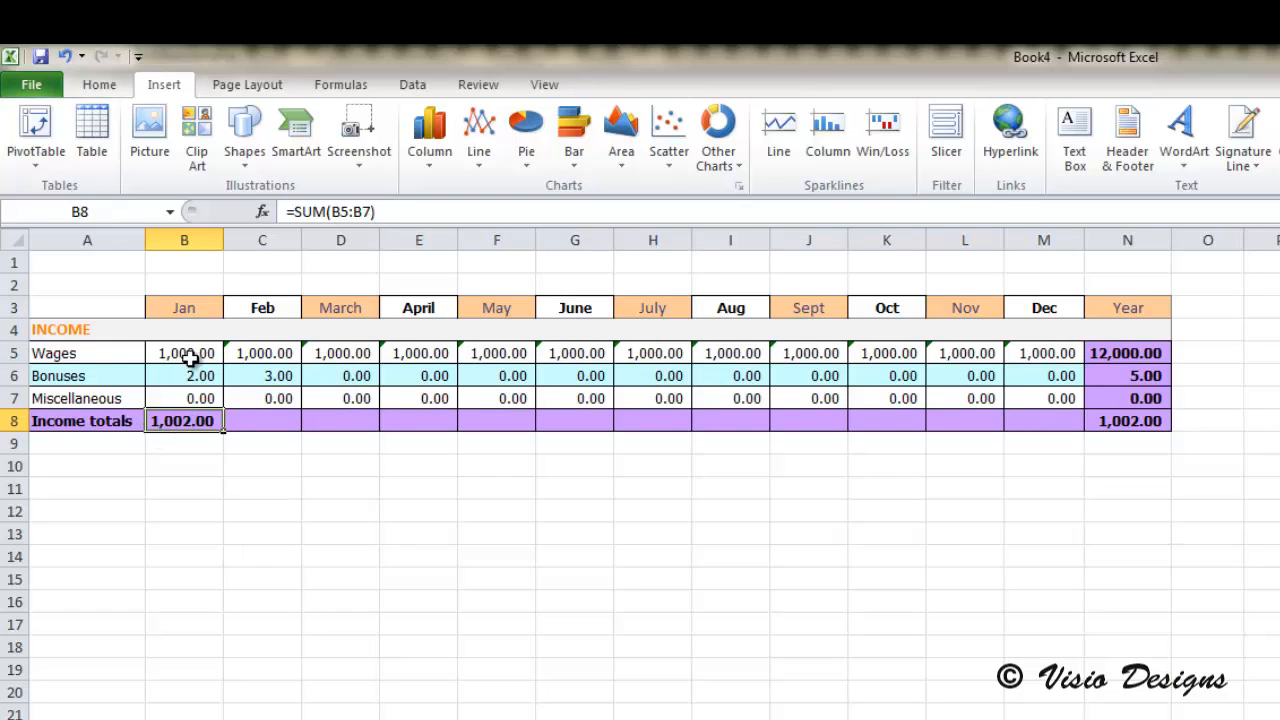
pyautogui.moveTo(183, 351); pyautogui.dragTo(191, 414)
pyautogui.moveTo(95, 428); pyautogui.dragTo(1078, 420)
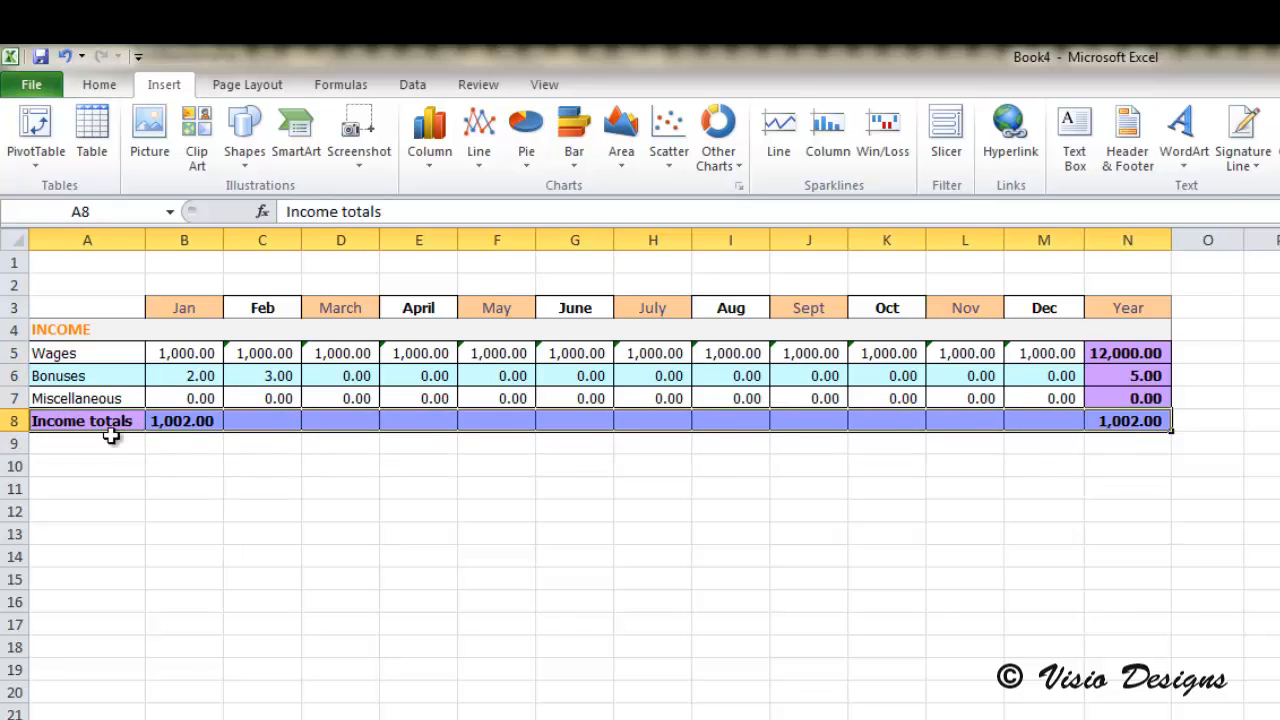
pyautogui.moveTo(175, 421); pyautogui.dragTo(1053, 358)
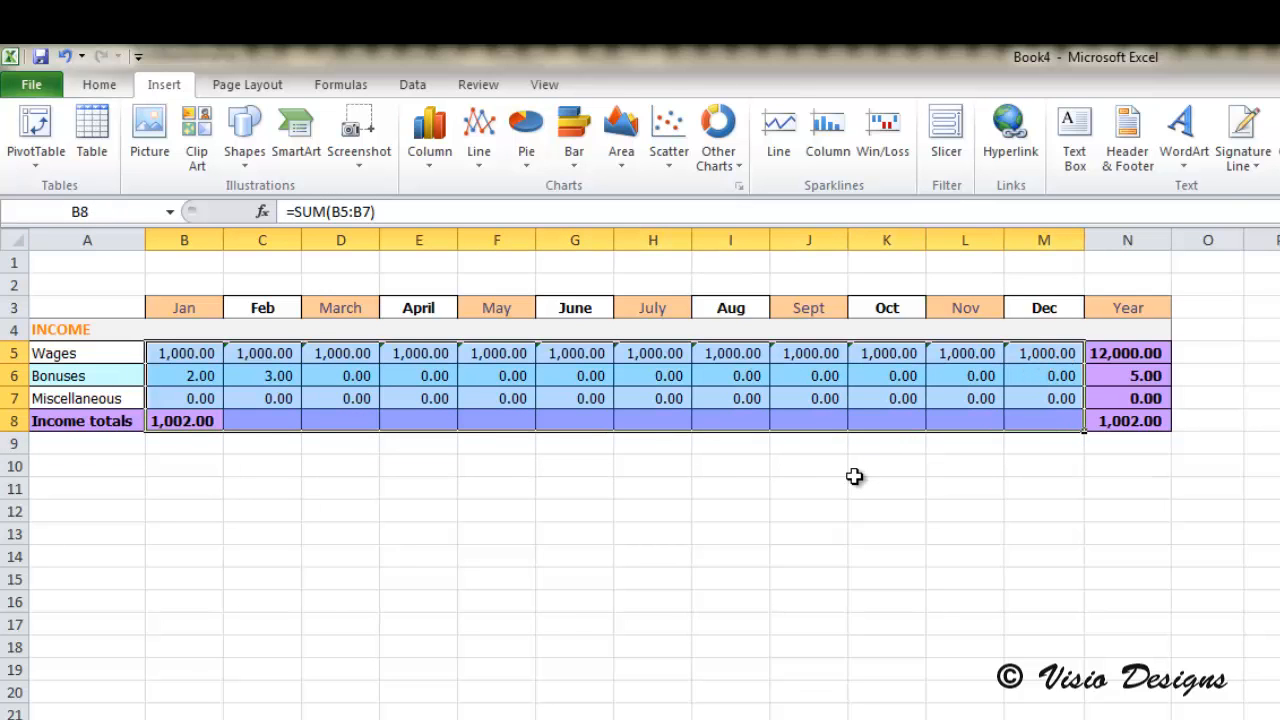
pyautogui.hotkey('ctrl', 'r')
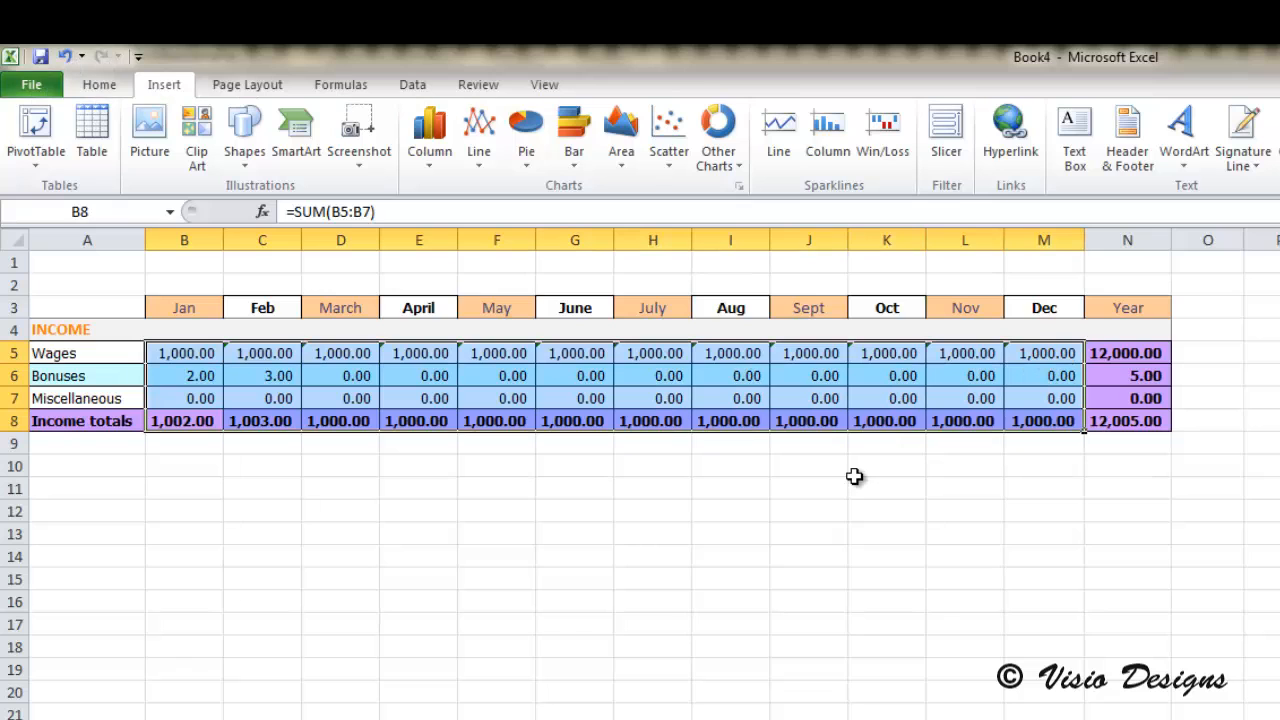
pyautogui.click(284, 353)
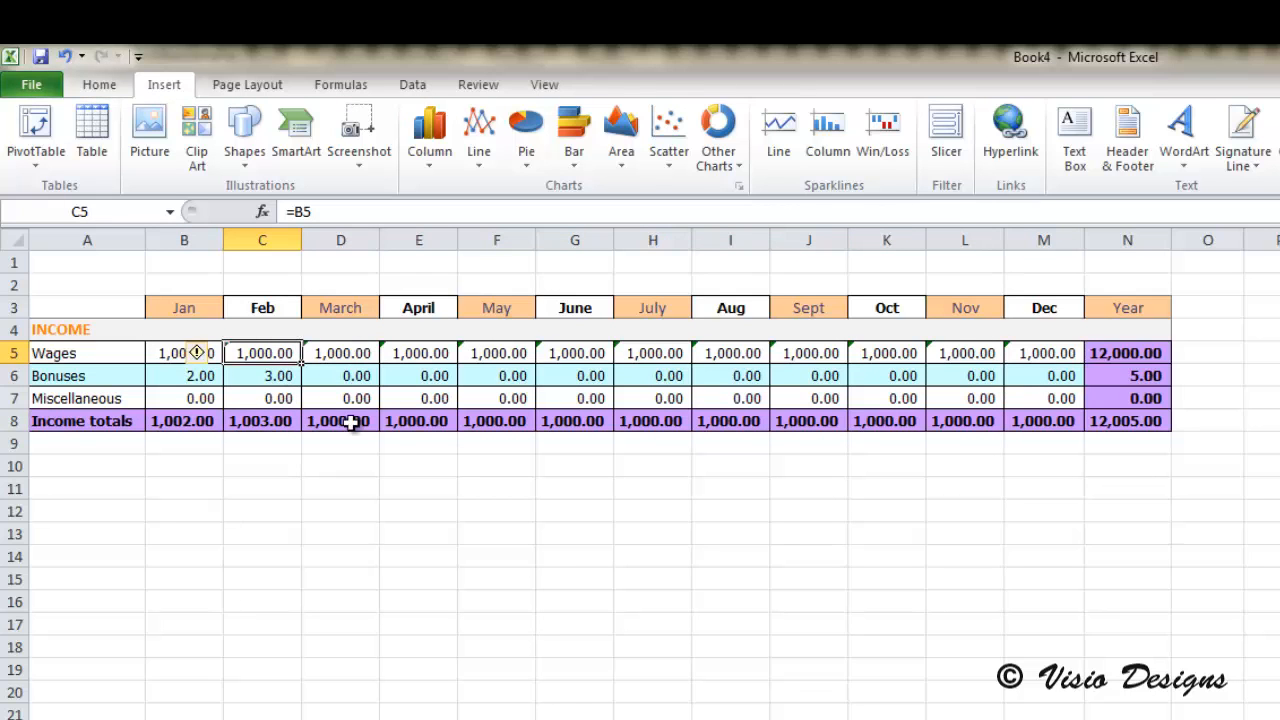
pyautogui.click(1066, 434)
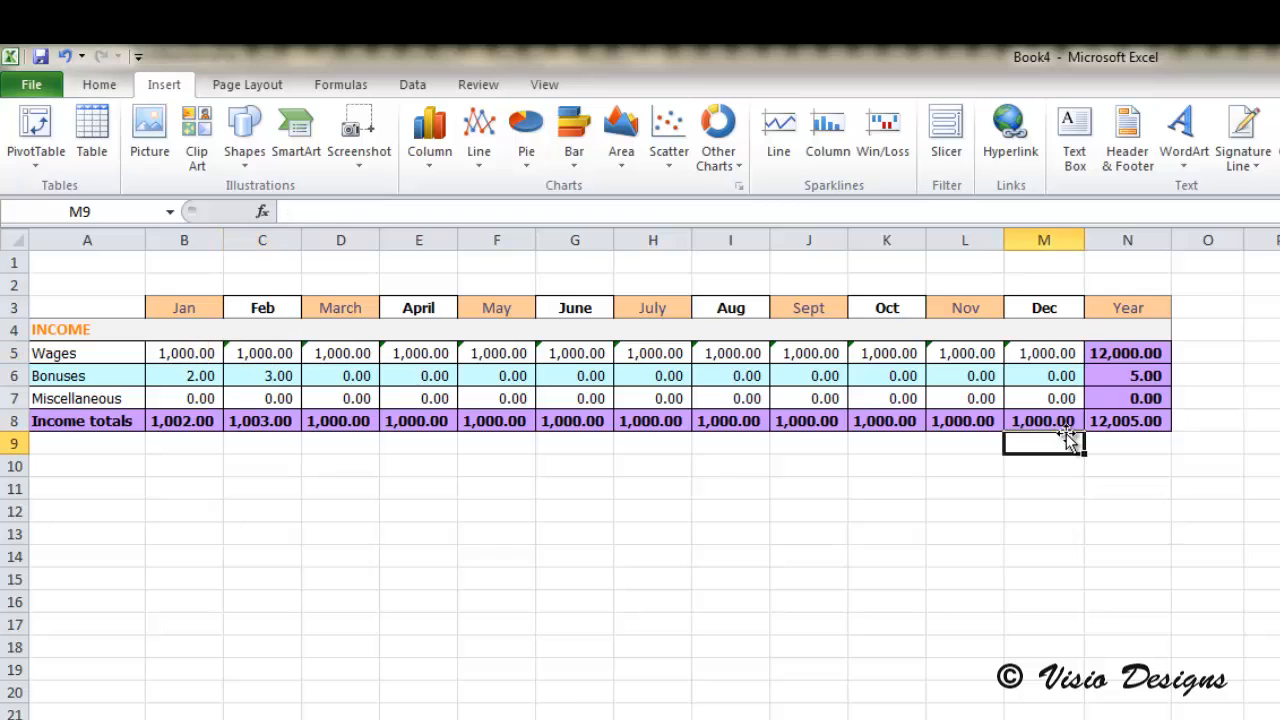
pyautogui.click(1057, 423)
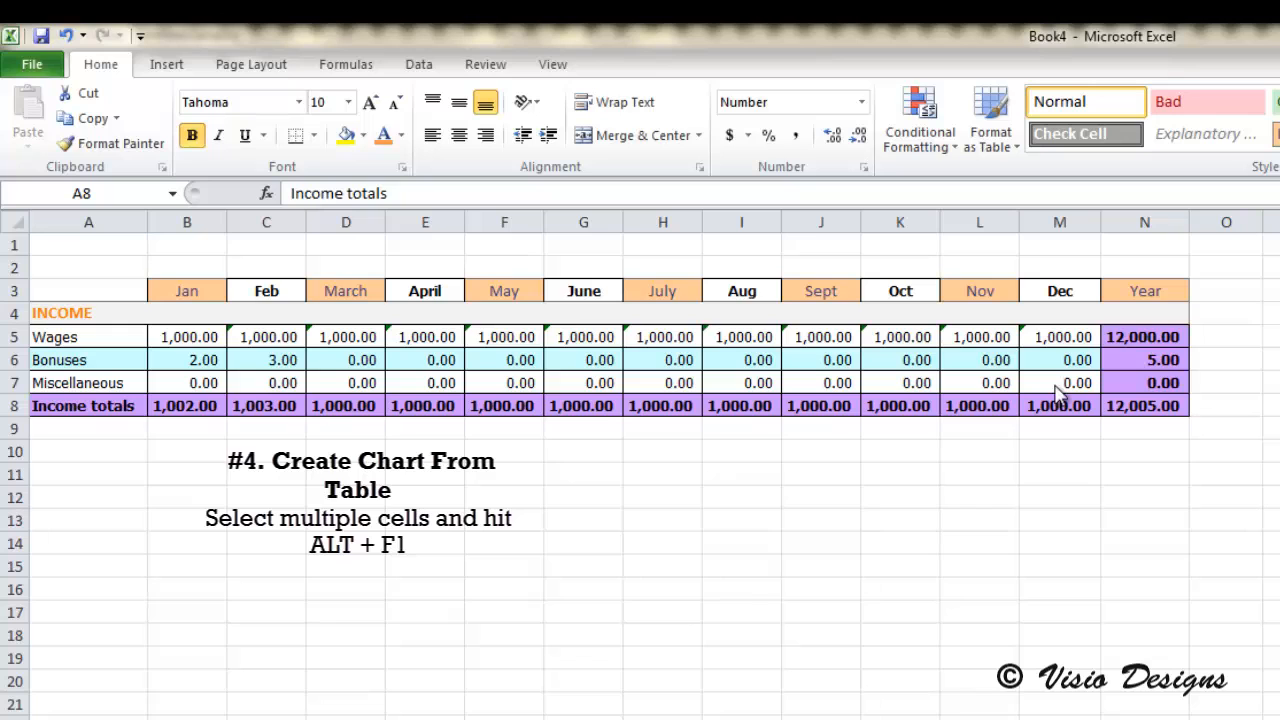
# Step: Create a default column chart from the income table A3:N8 and place it below the table's first months
pyautogui.click(1155, 405)
pyautogui.moveTo(1155, 405); pyautogui.dragTo(60, 295)
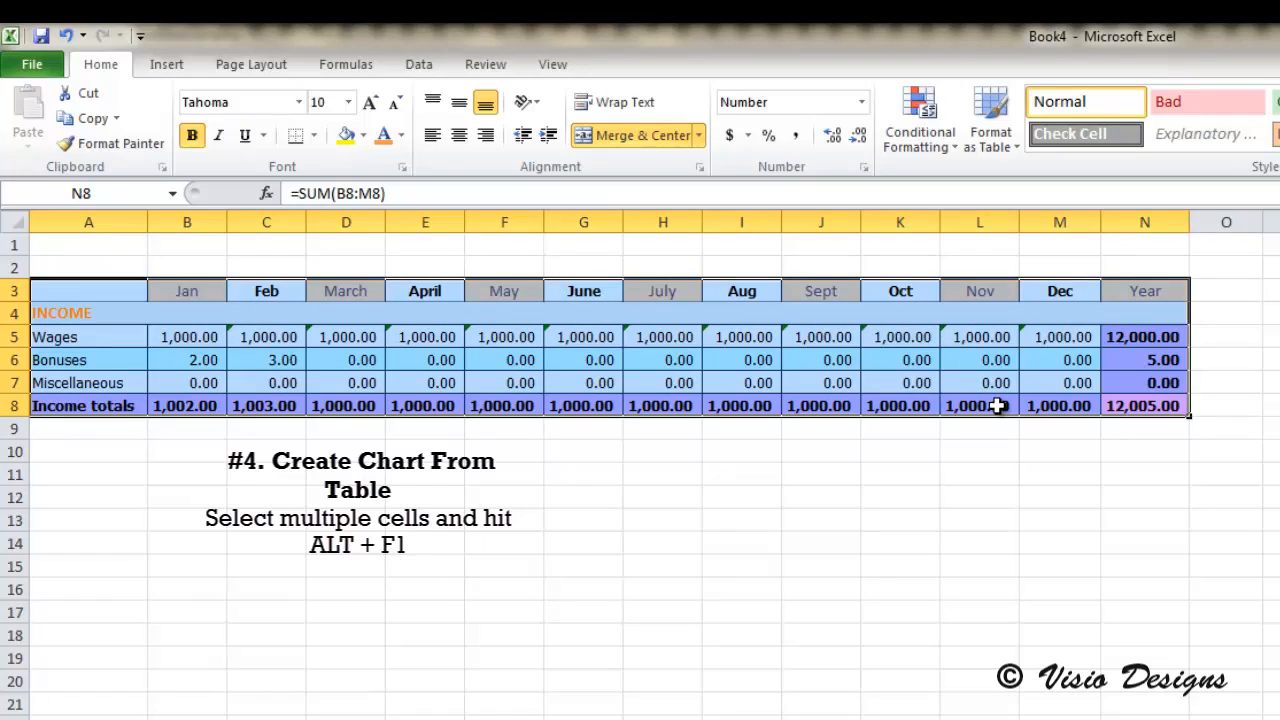
pyautogui.hotkey('alt', 'F1')
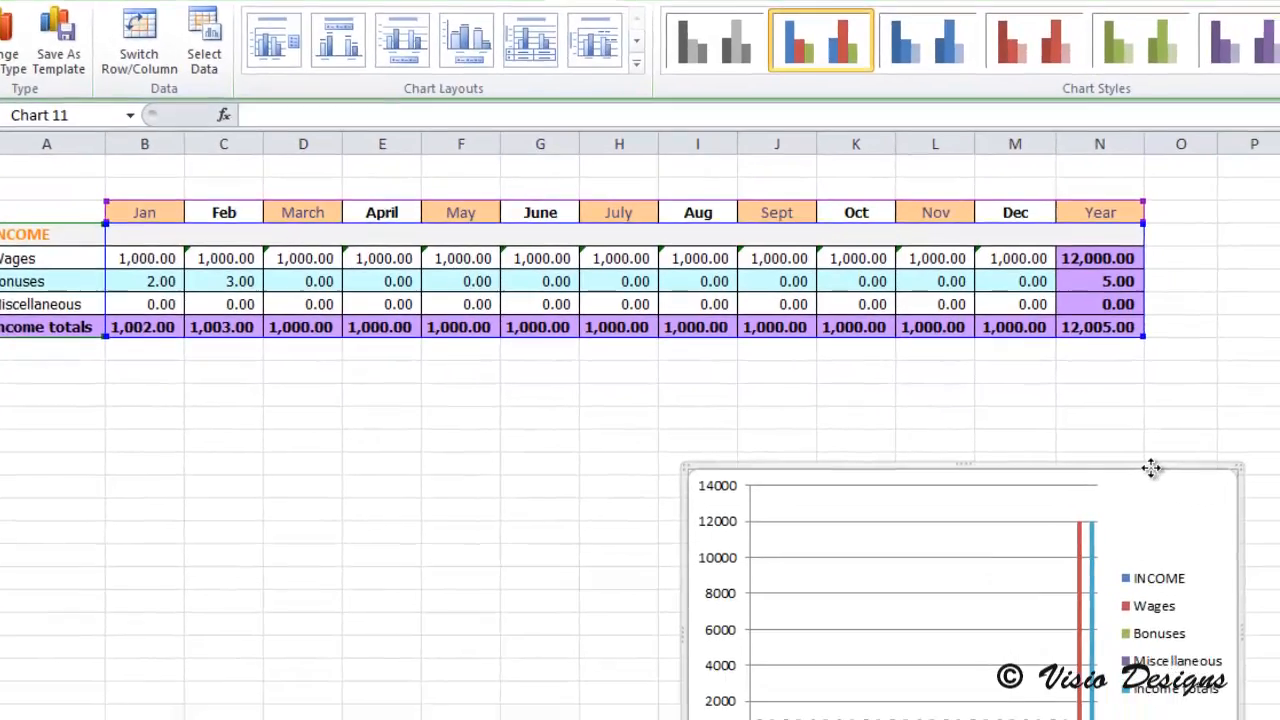
pyautogui.moveTo(1151, 468); pyautogui.dragTo(598, 481)
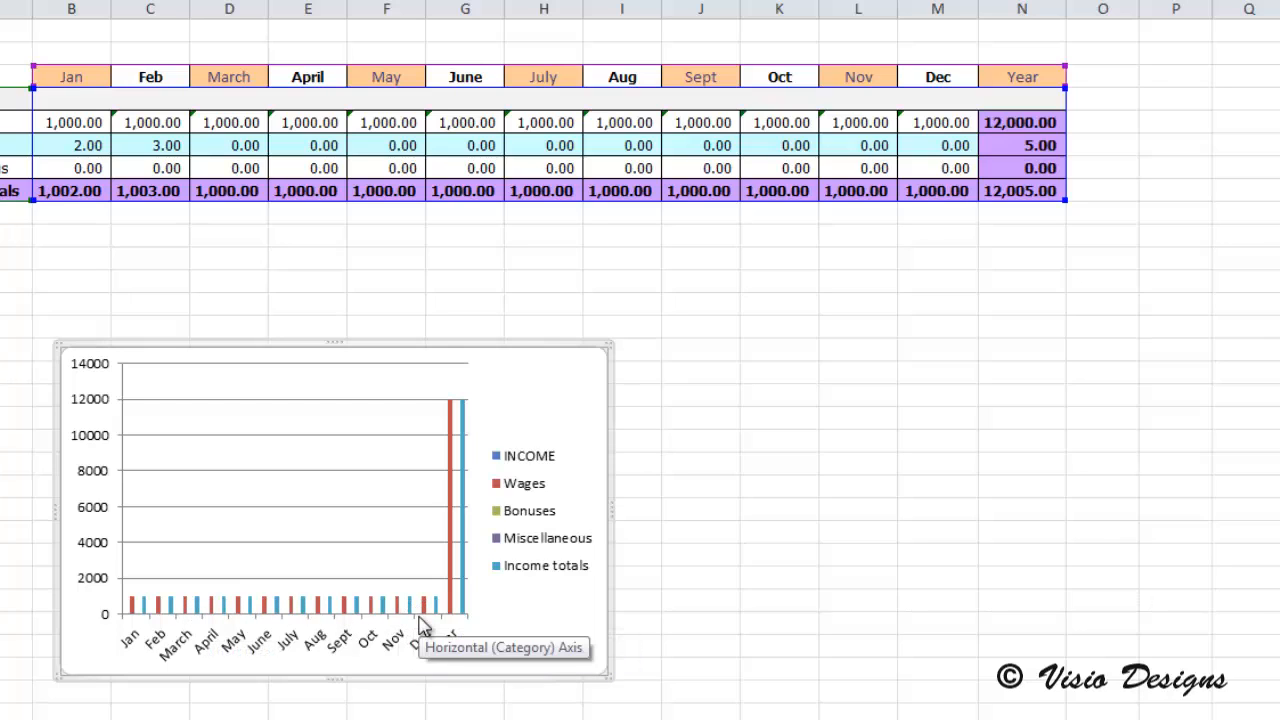
# Step: Hide the Year column N, and unhide it again using the adjoining columns M and O
pyautogui.click(1030, 7)
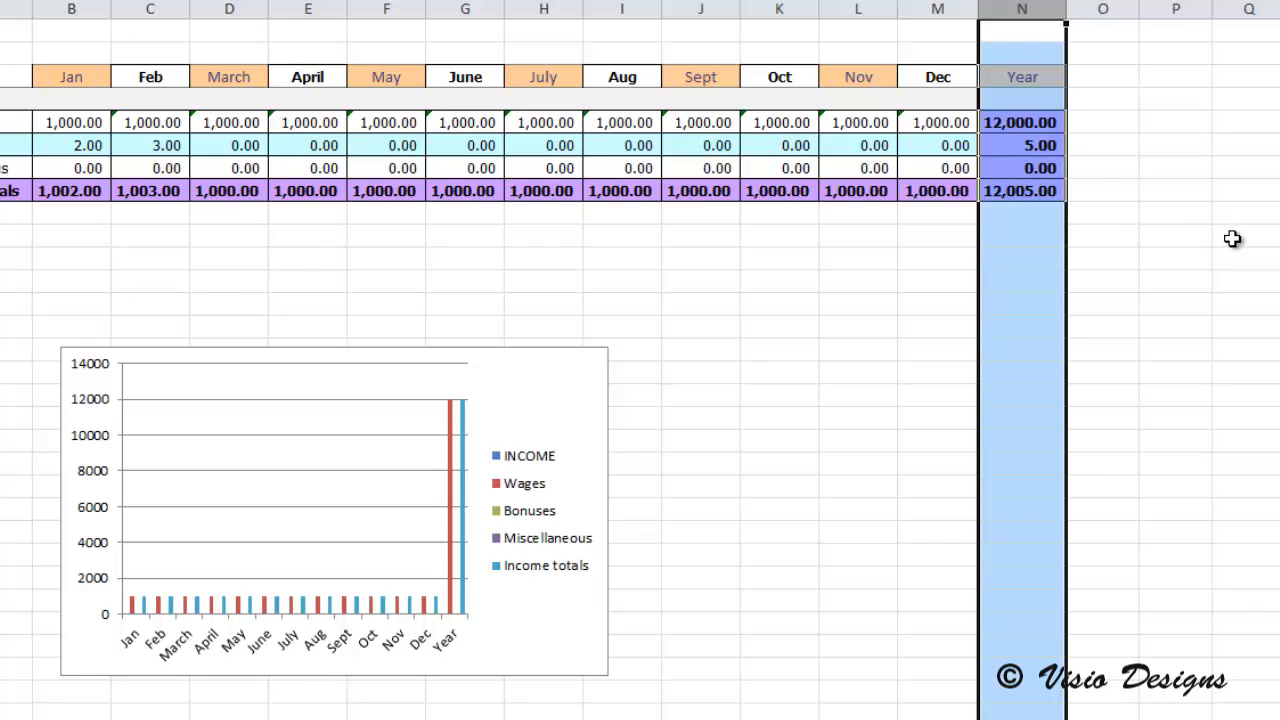
pyautogui.hotkey('ctrl', '0')
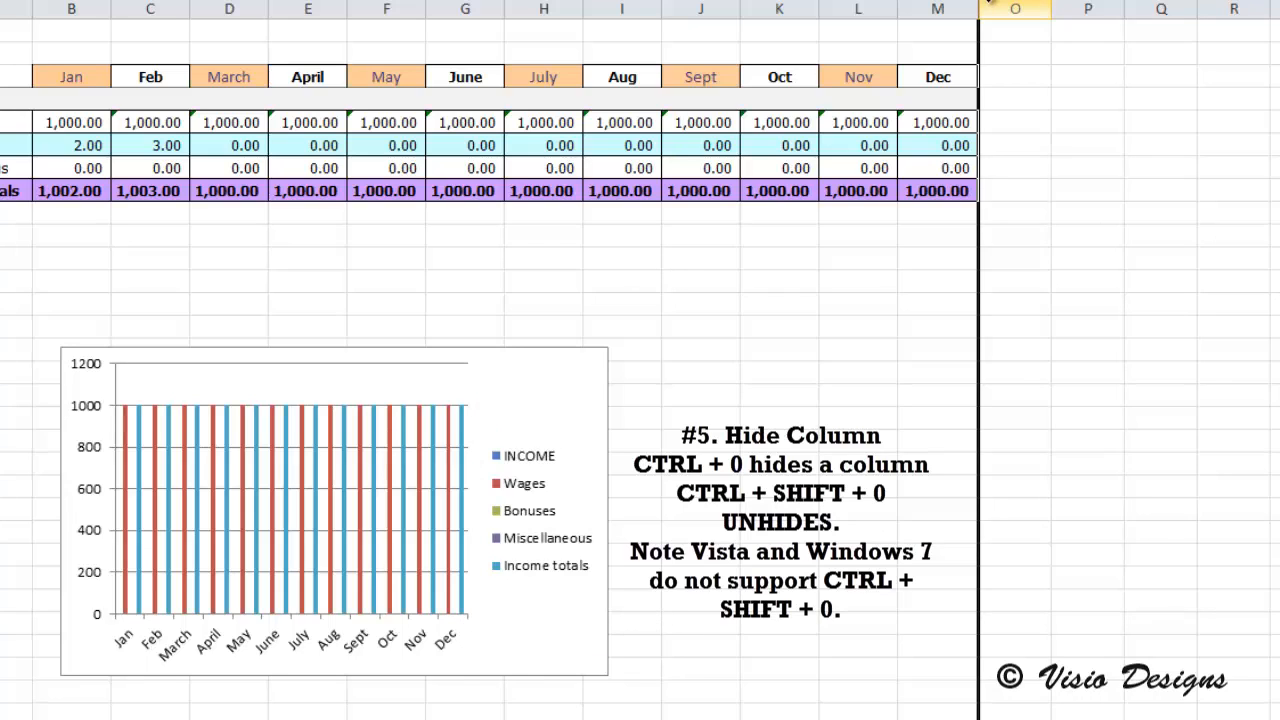
pyautogui.moveTo(990, 8); pyautogui.dragTo(972, 8)
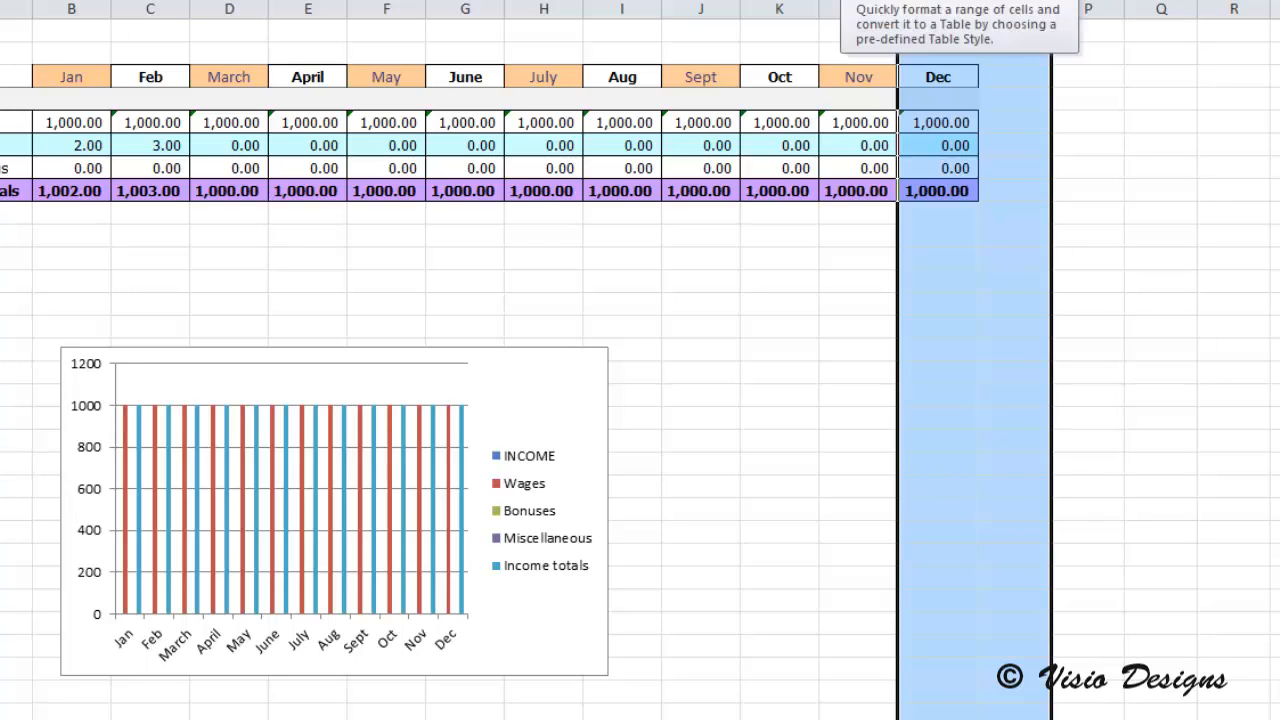
pyautogui.rightClick(960, 22)
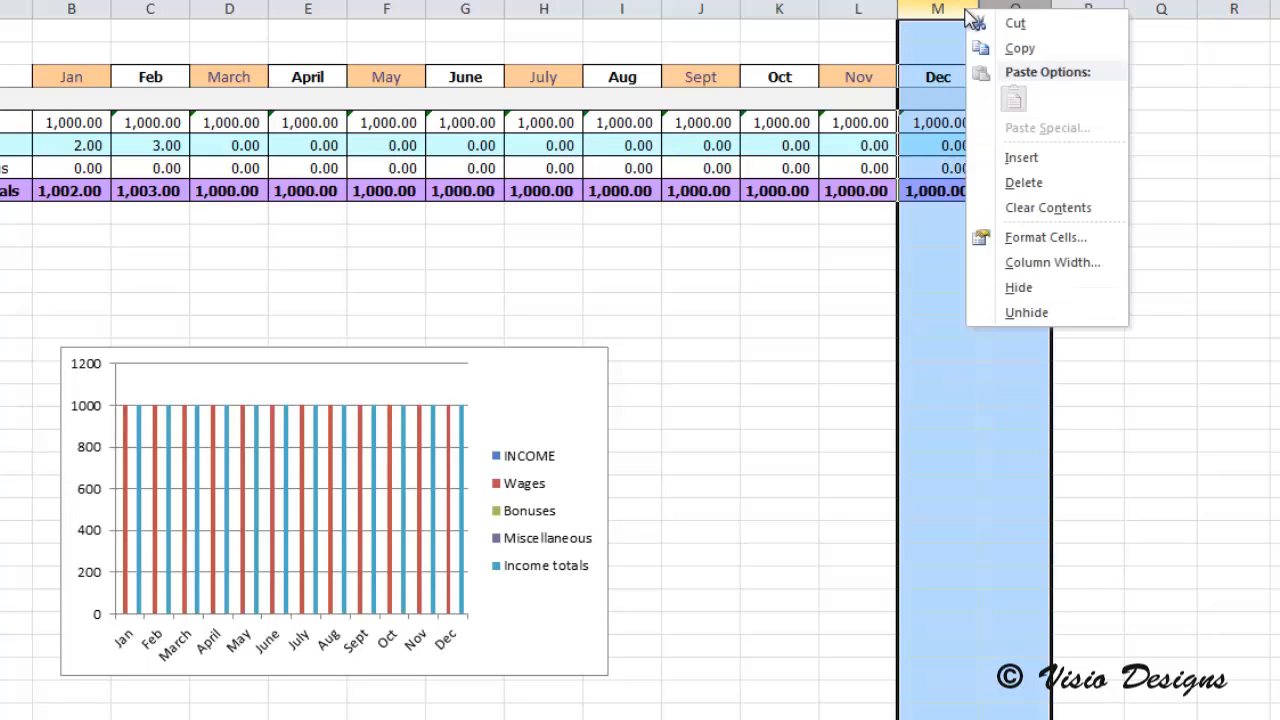
pyautogui.click(1052, 316)
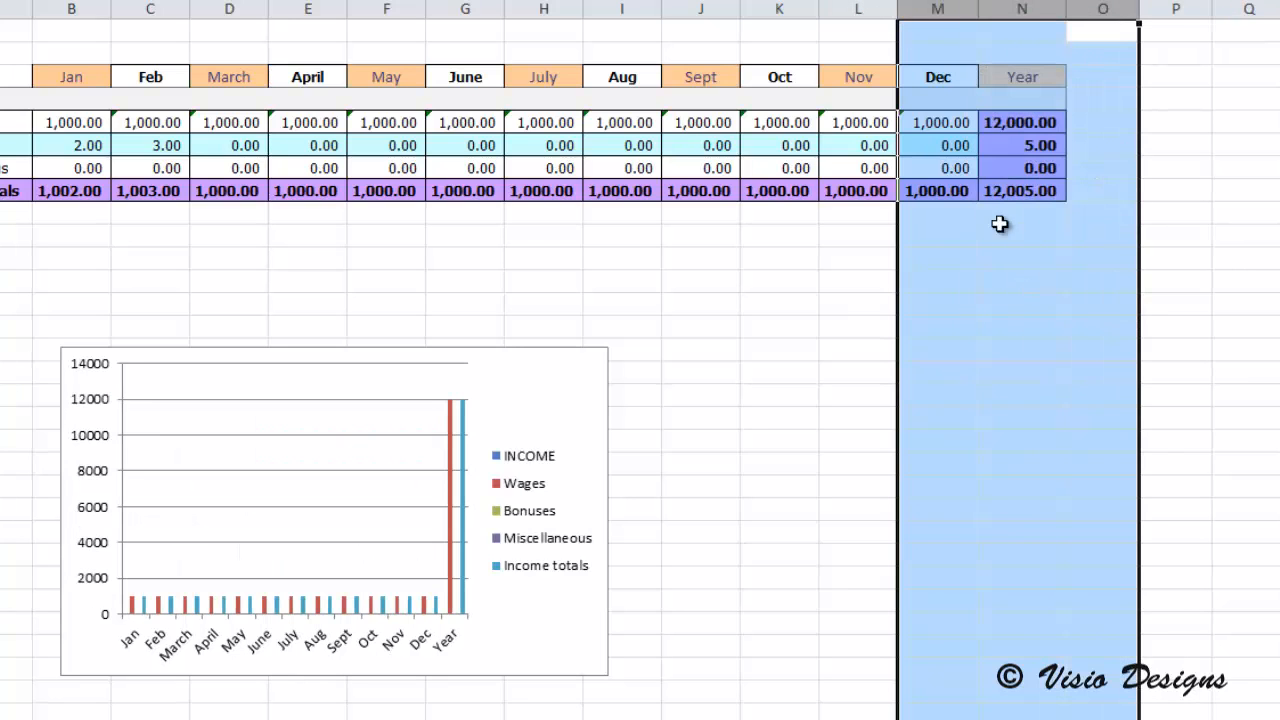
pyautogui.click(1020, 326)
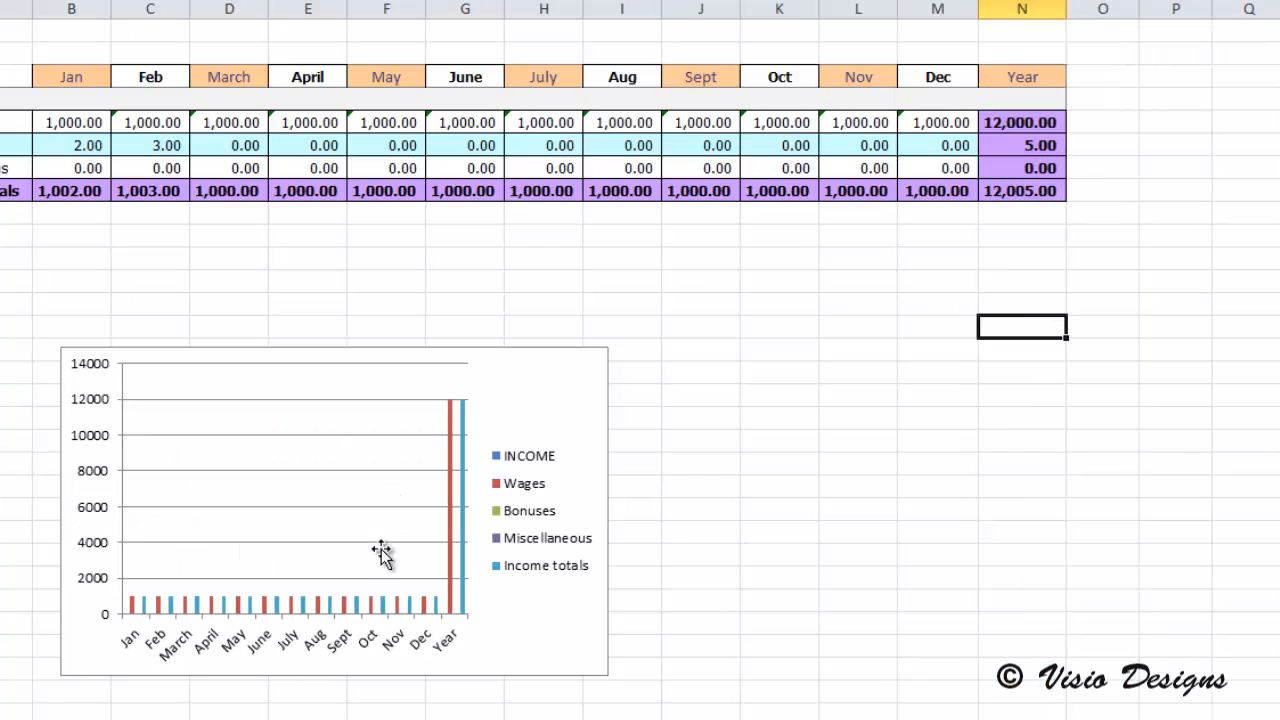
# Step: Change the chart's data range to =Sheet1!$A$3:$M$8 so that it leaves out the Year column
pyautogui.click(570, 349)
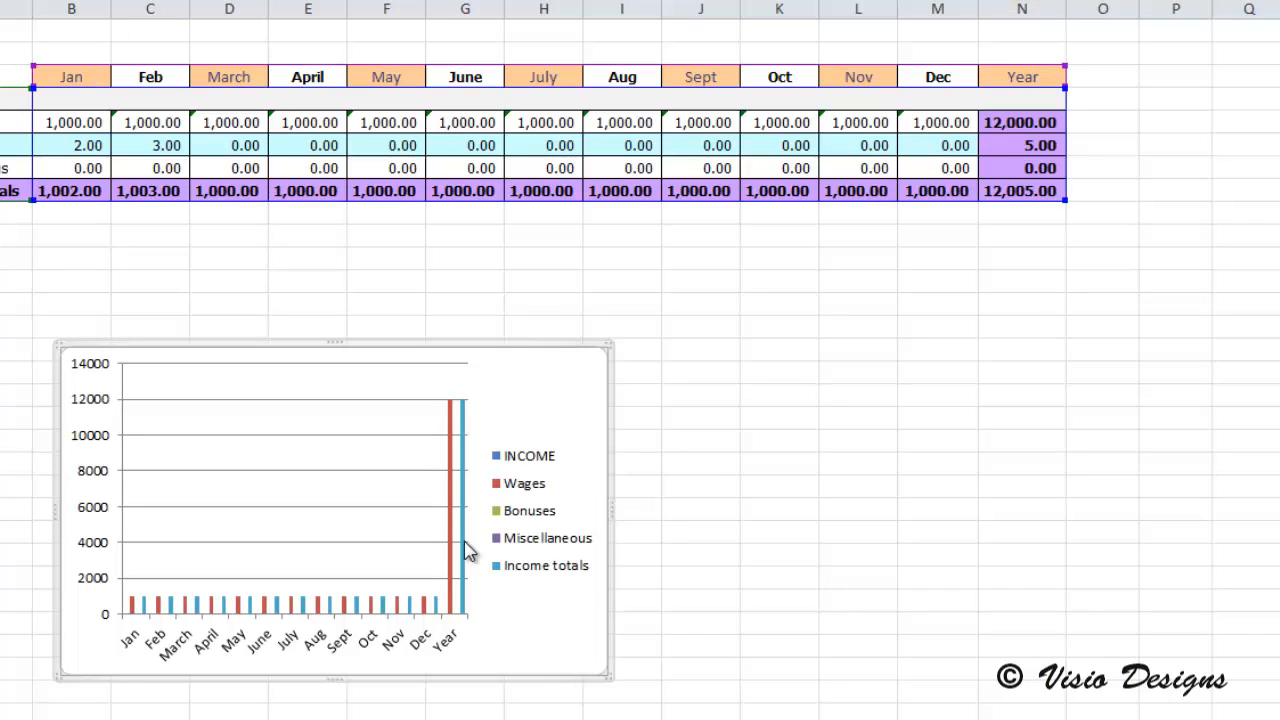
pyautogui.rightClick(599, 344)
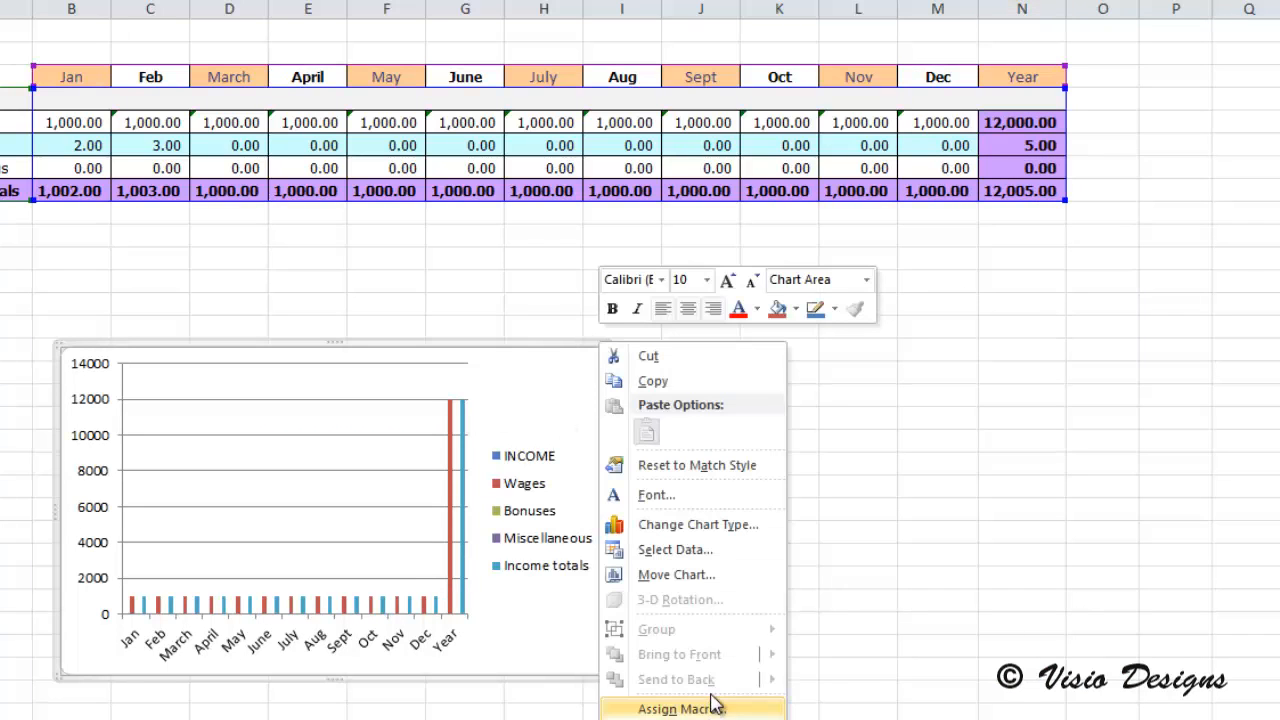
pyautogui.click(703, 558)
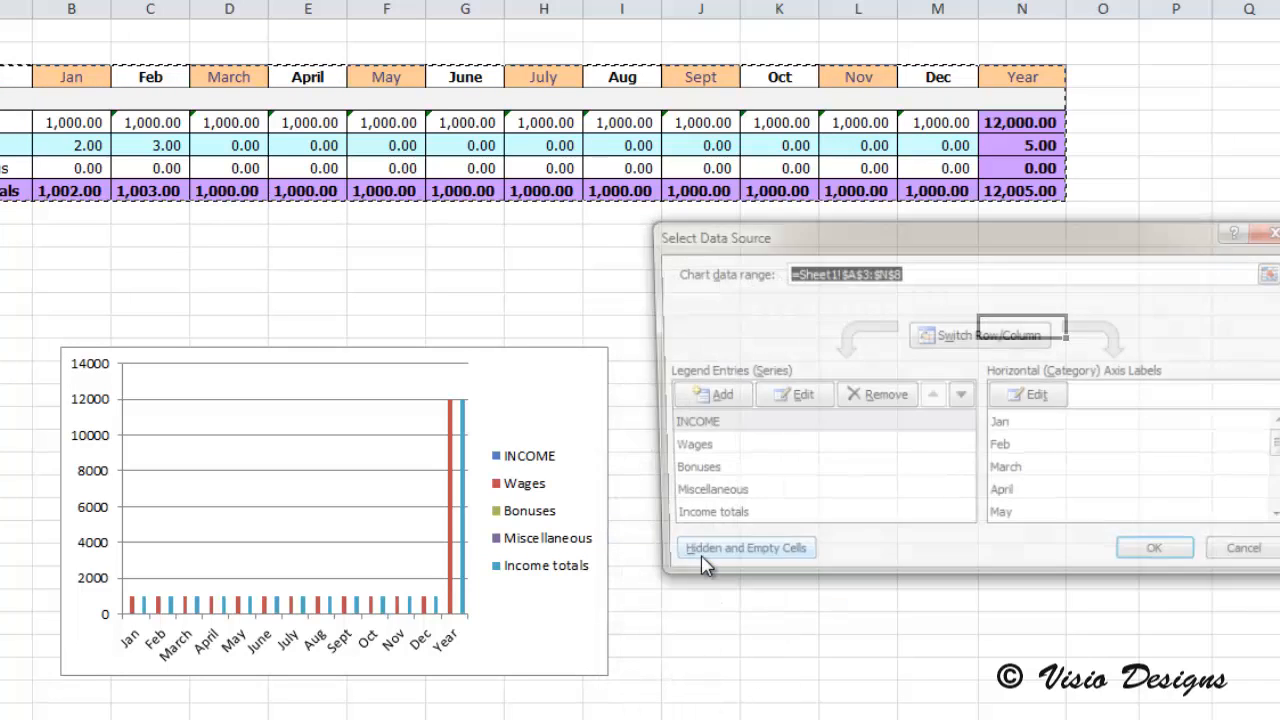
pyautogui.click(884, 272)
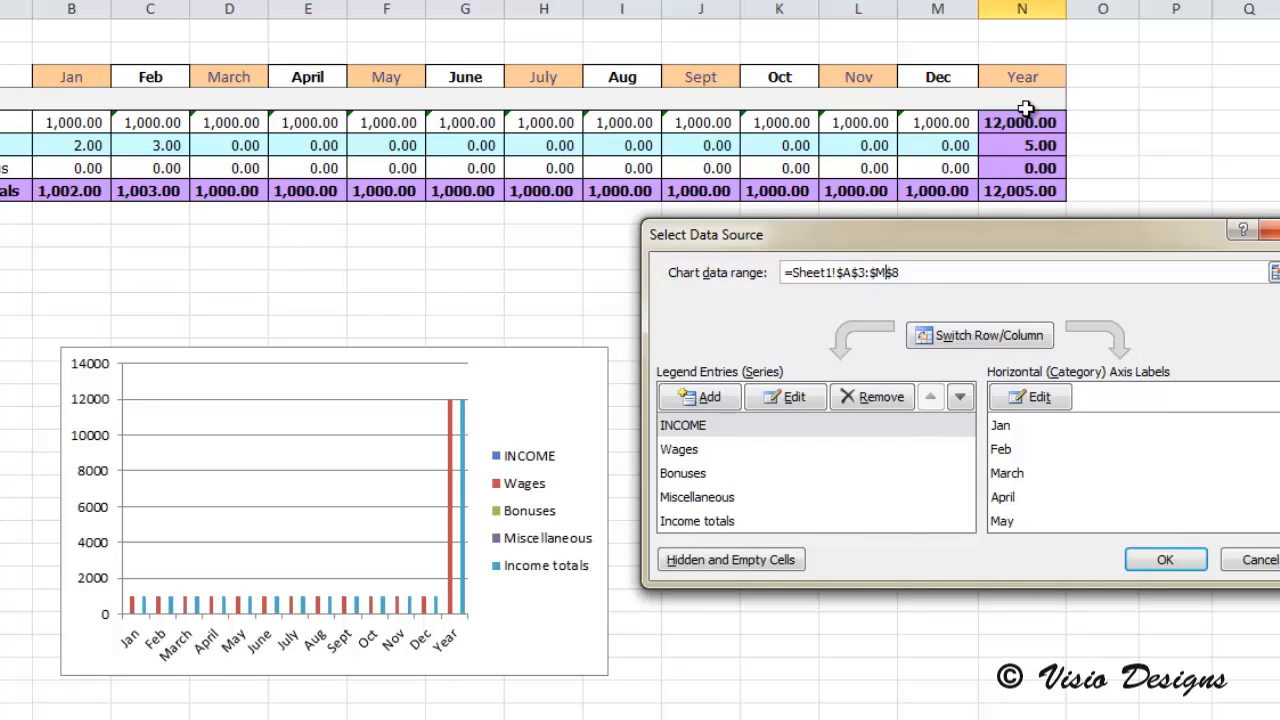
pyautogui.click(1162, 560)
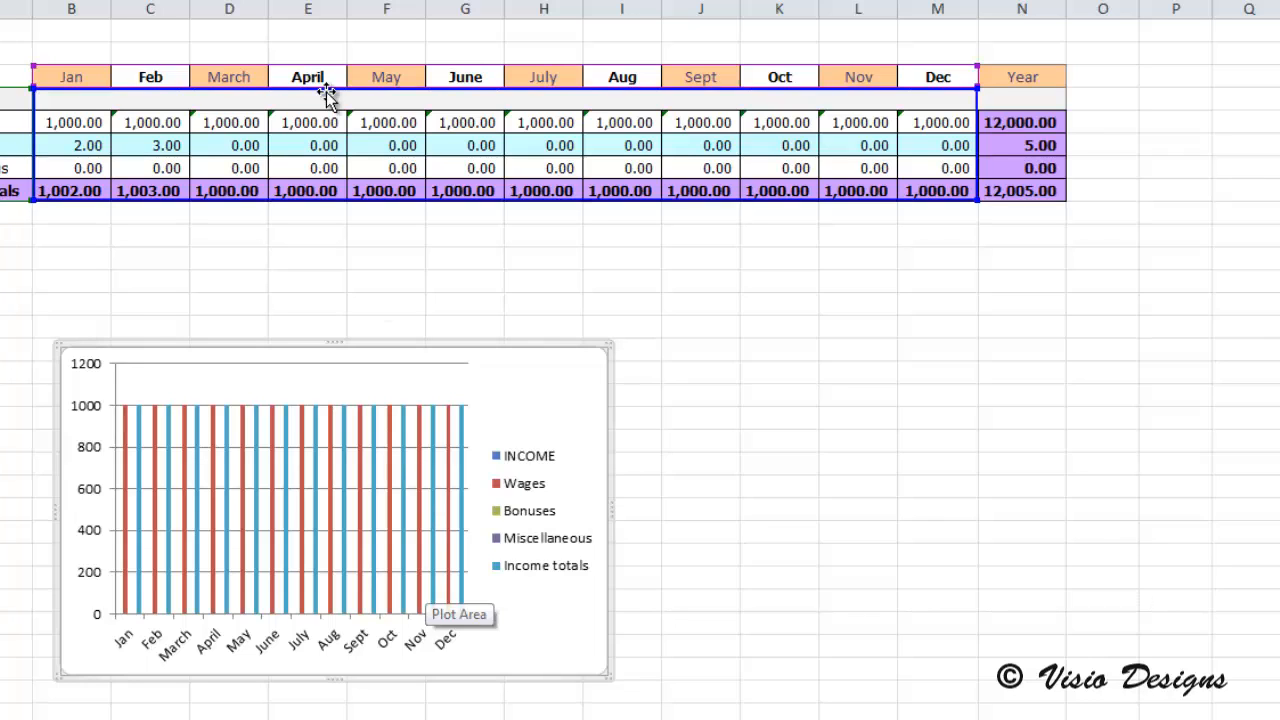
# Step: Set the Wages to 455 for April, 333 for October and 1322 for July
pyautogui.click(312, 129)
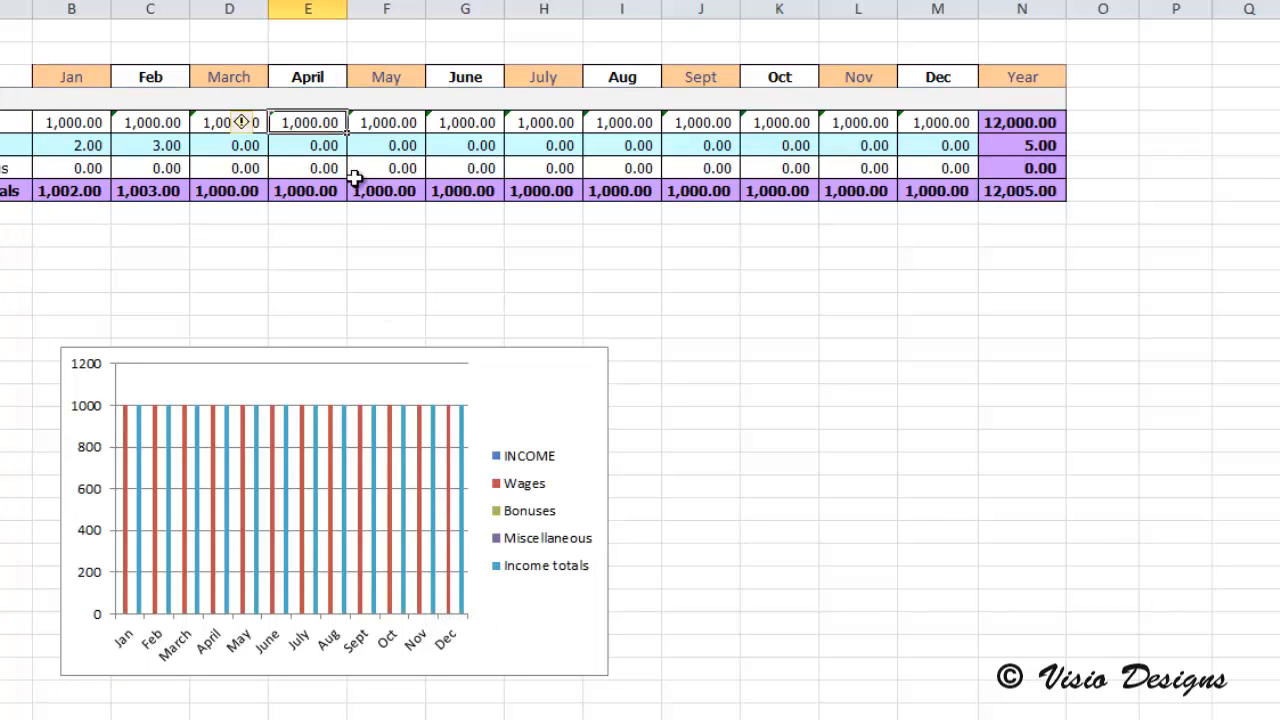
pyautogui.write('455')
pyautogui.press('Return')
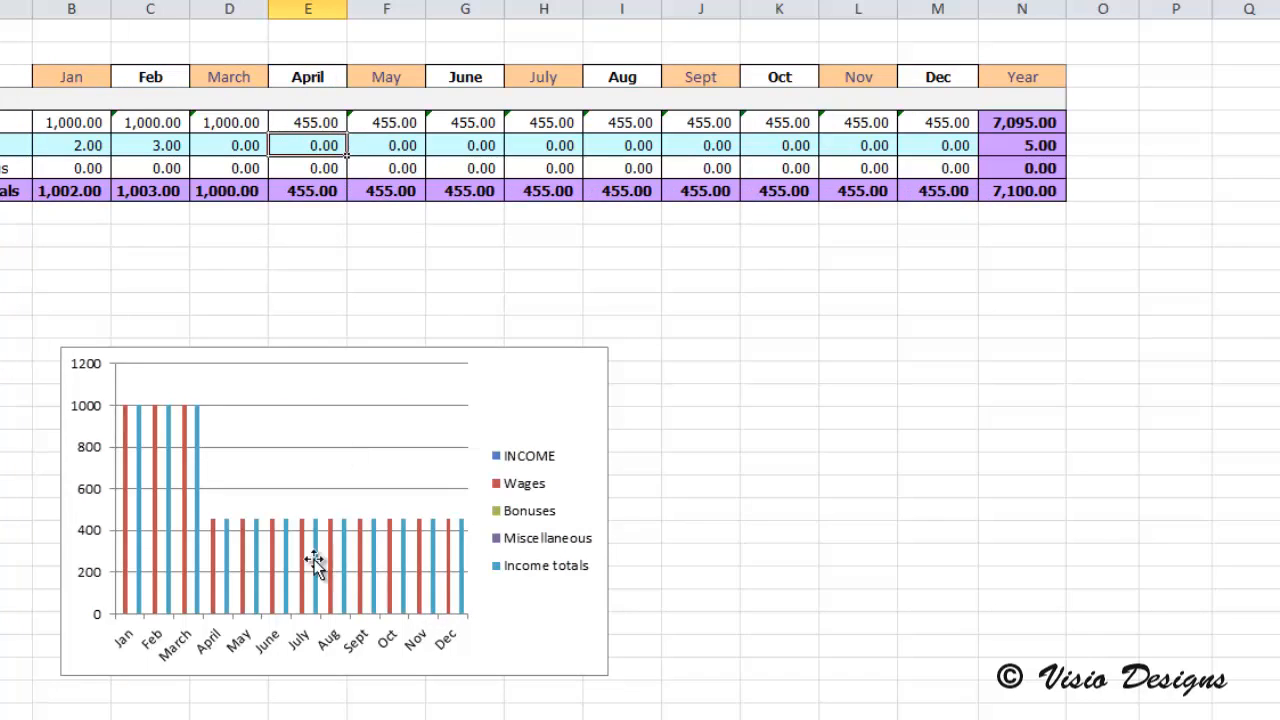
pyautogui.click(783, 121)
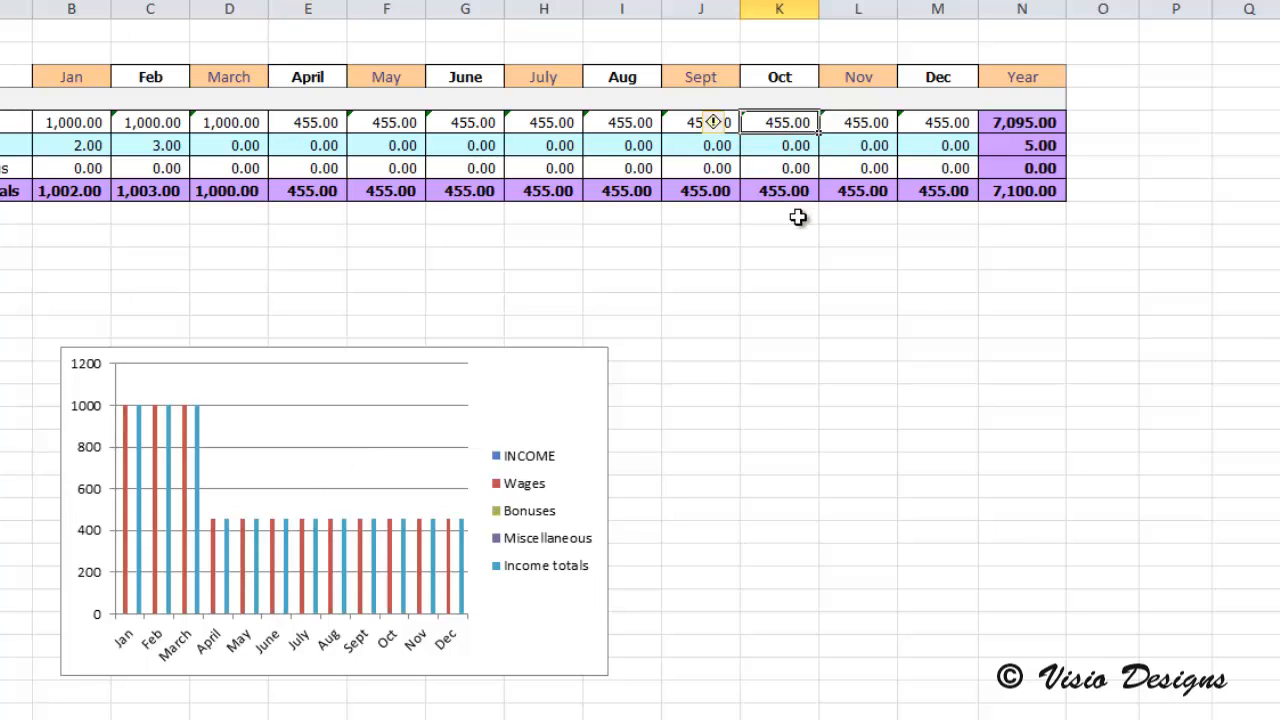
pyautogui.write('333')
pyautogui.click(693, 146)
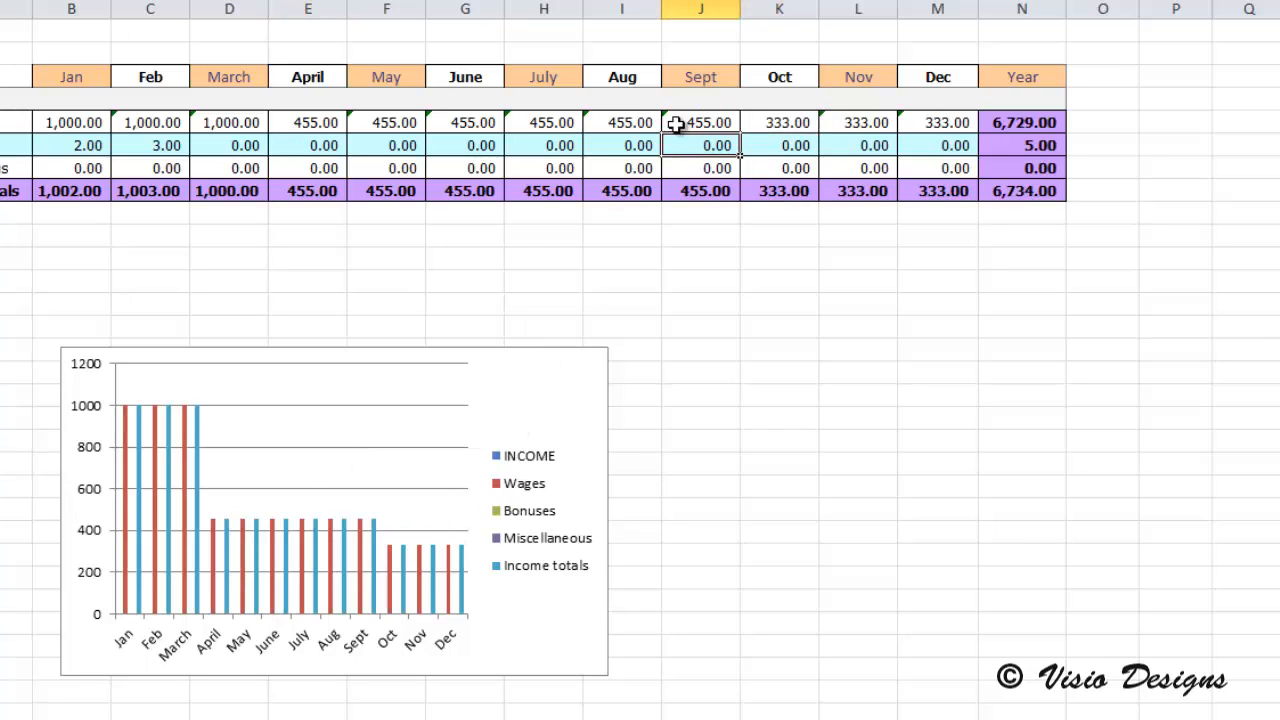
pyautogui.click(543, 122)
pyautogui.write('1322')
pyautogui.press('Return')
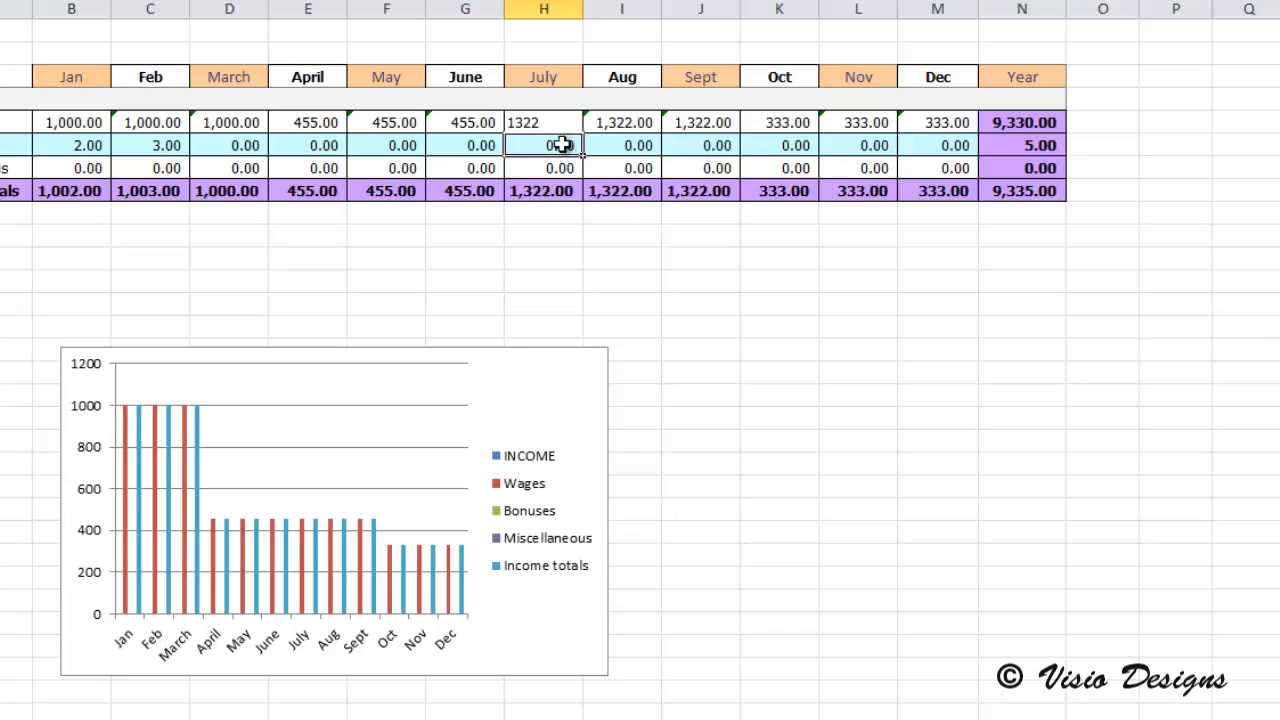
# Step: Set the Wages to 1233 for August, 53 for June and 333 for April
pyautogui.click(595, 120)
pyautogui.write('1233')
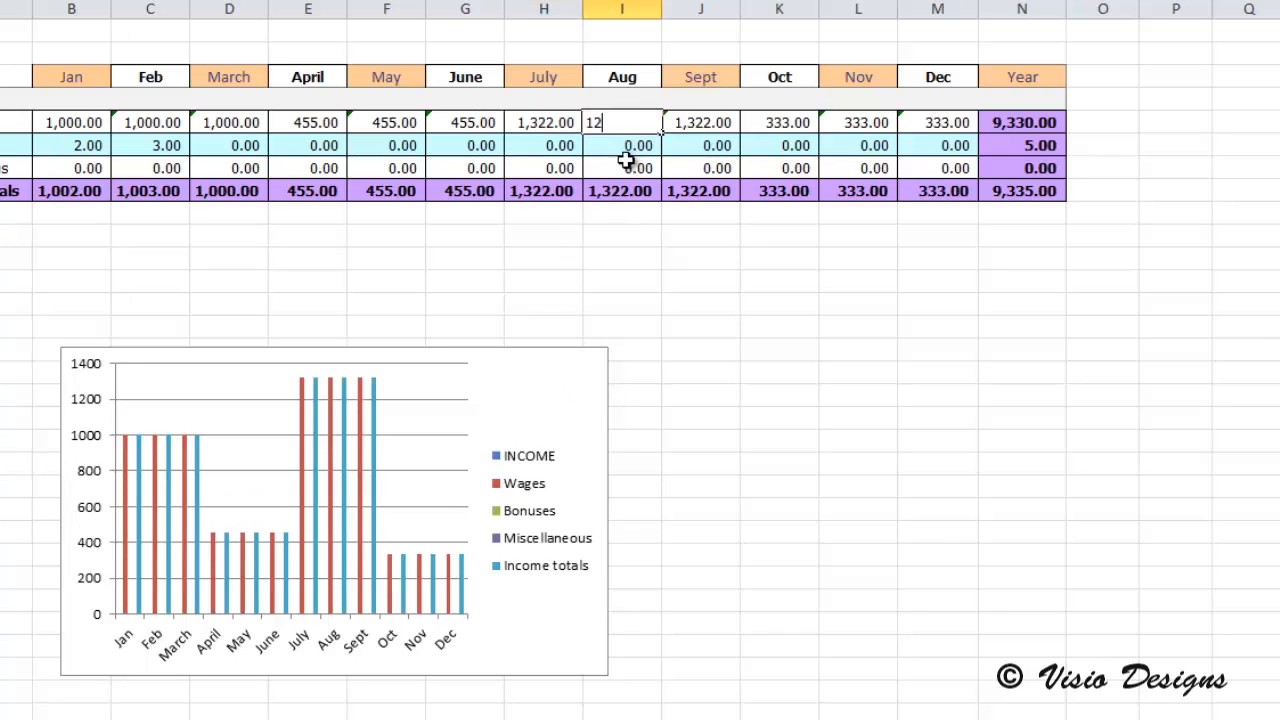
pyautogui.click(462, 122)
pyautogui.write('53')
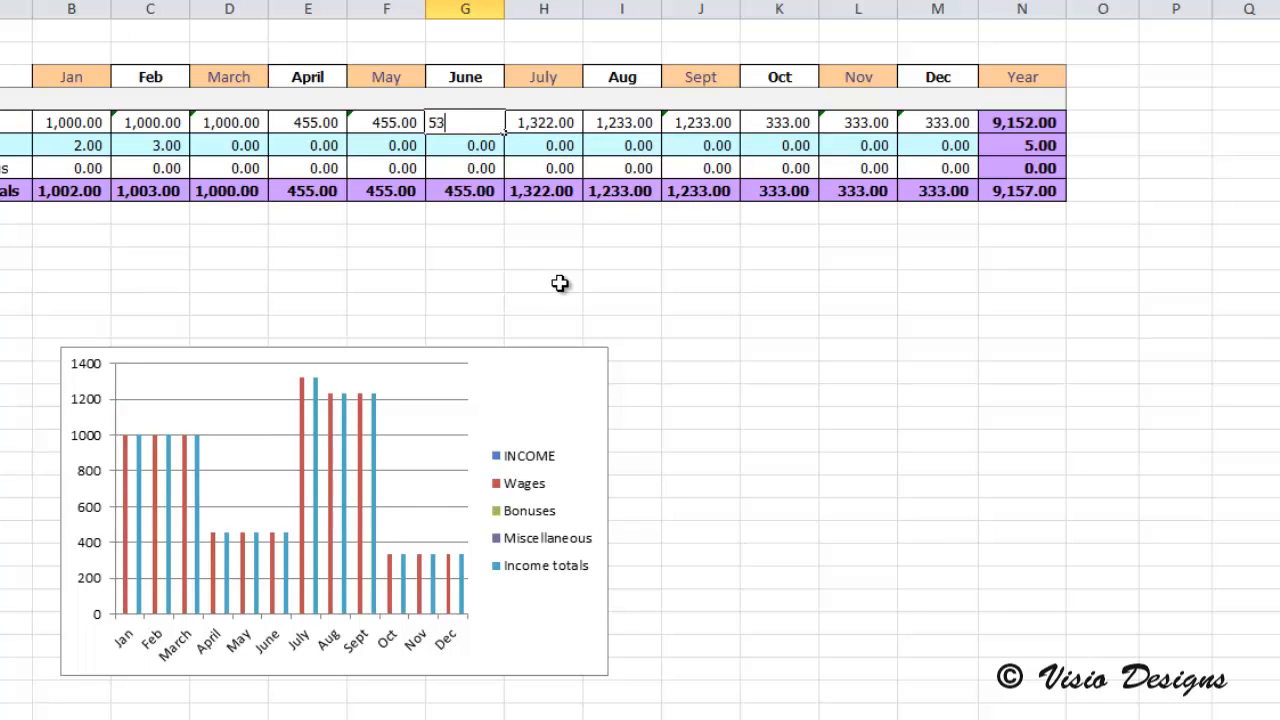
pyautogui.click(480, 158)
pyautogui.click(310, 118)
pyautogui.write('333')
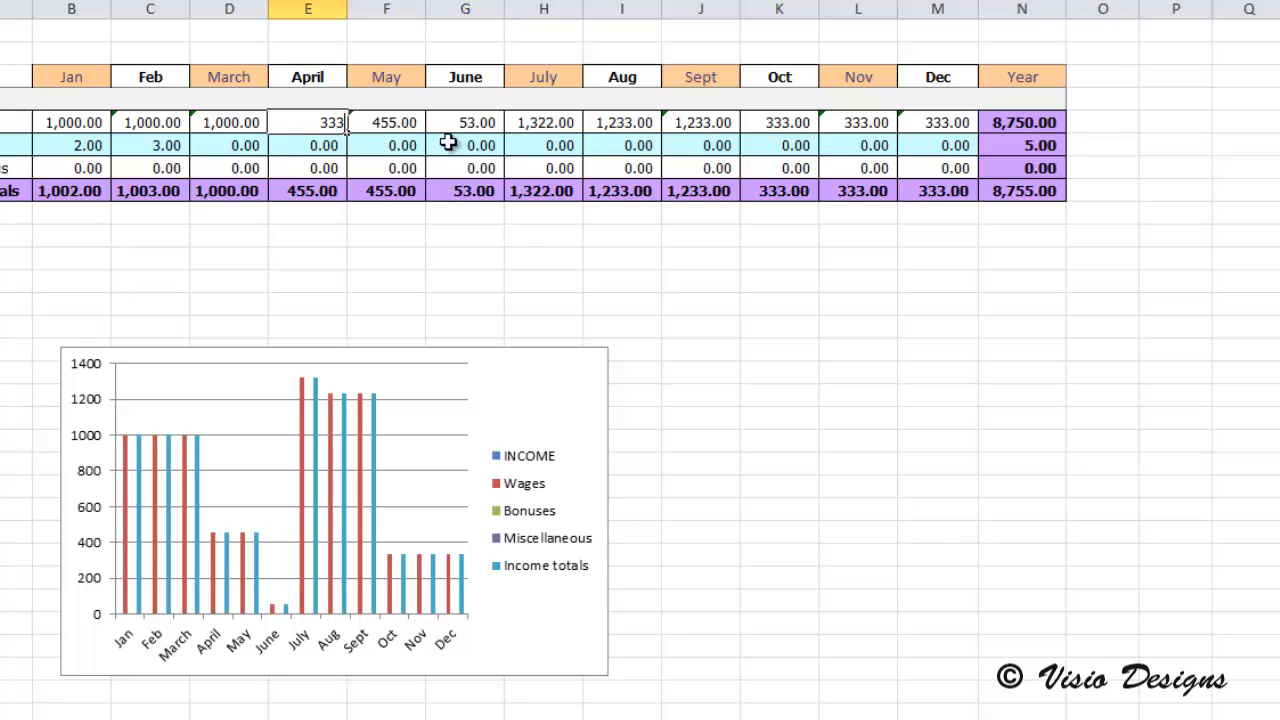
pyautogui.click(447, 143)
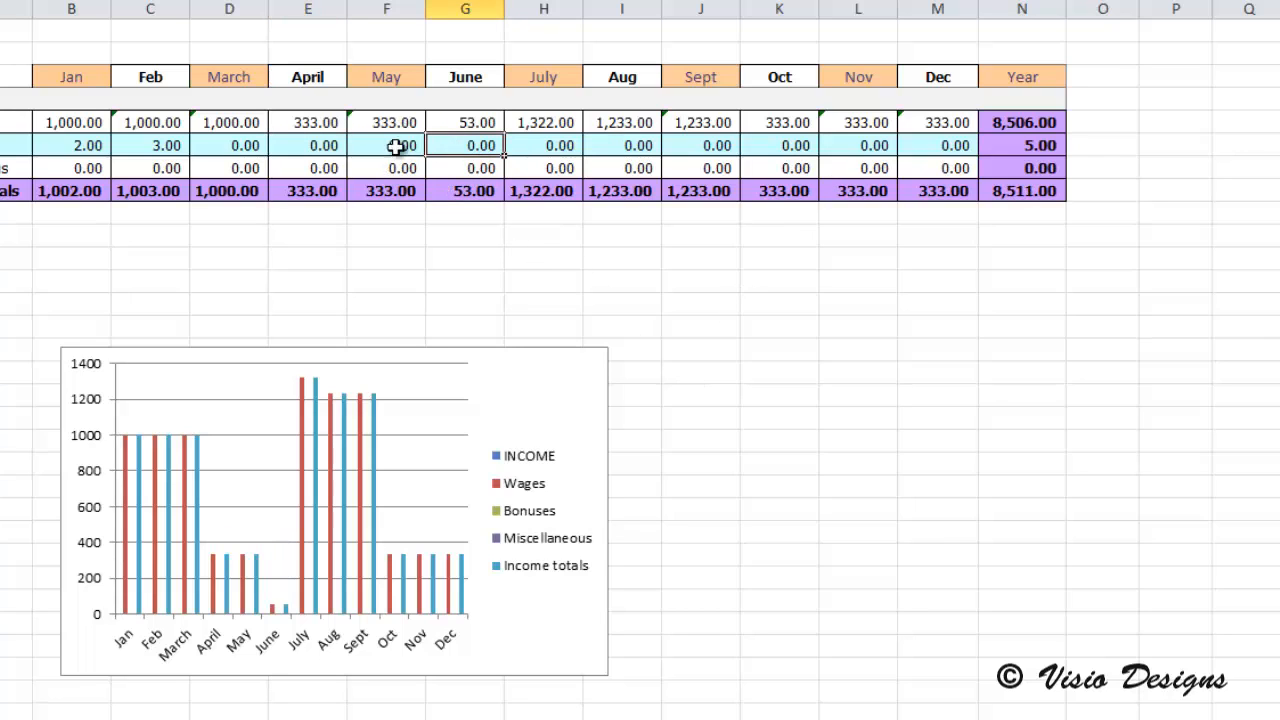
# Step: Set the Wages to 655 for March, 122 for February and 567 for January
pyautogui.click(258, 123)
pyautogui.write('655')
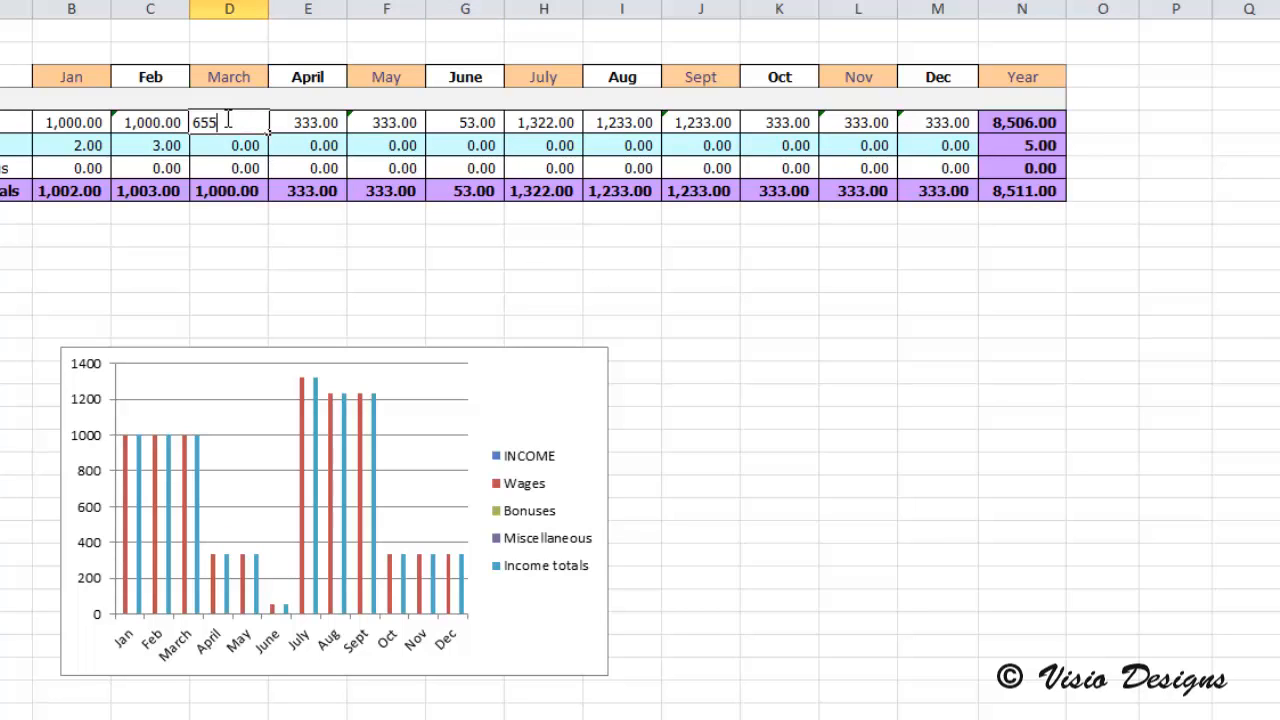
pyautogui.click(141, 116)
pyautogui.write('122')
pyautogui.click(248, 145)
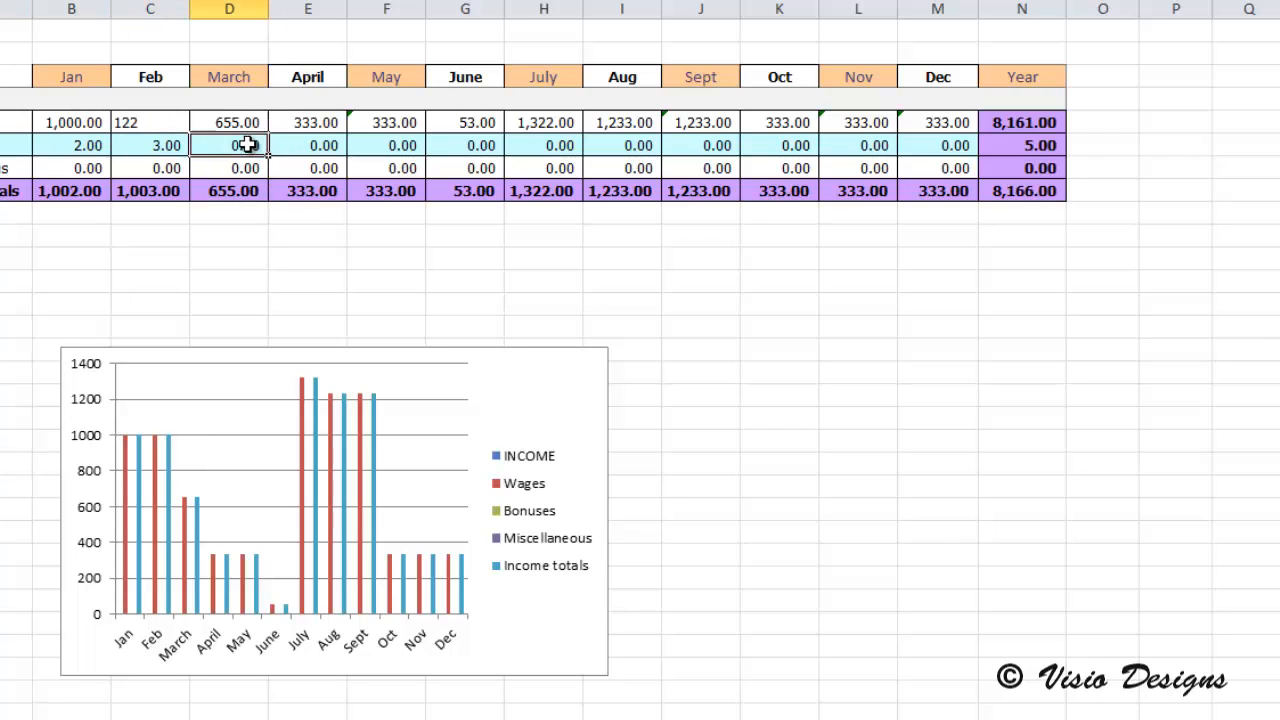
pyautogui.click(97, 123)
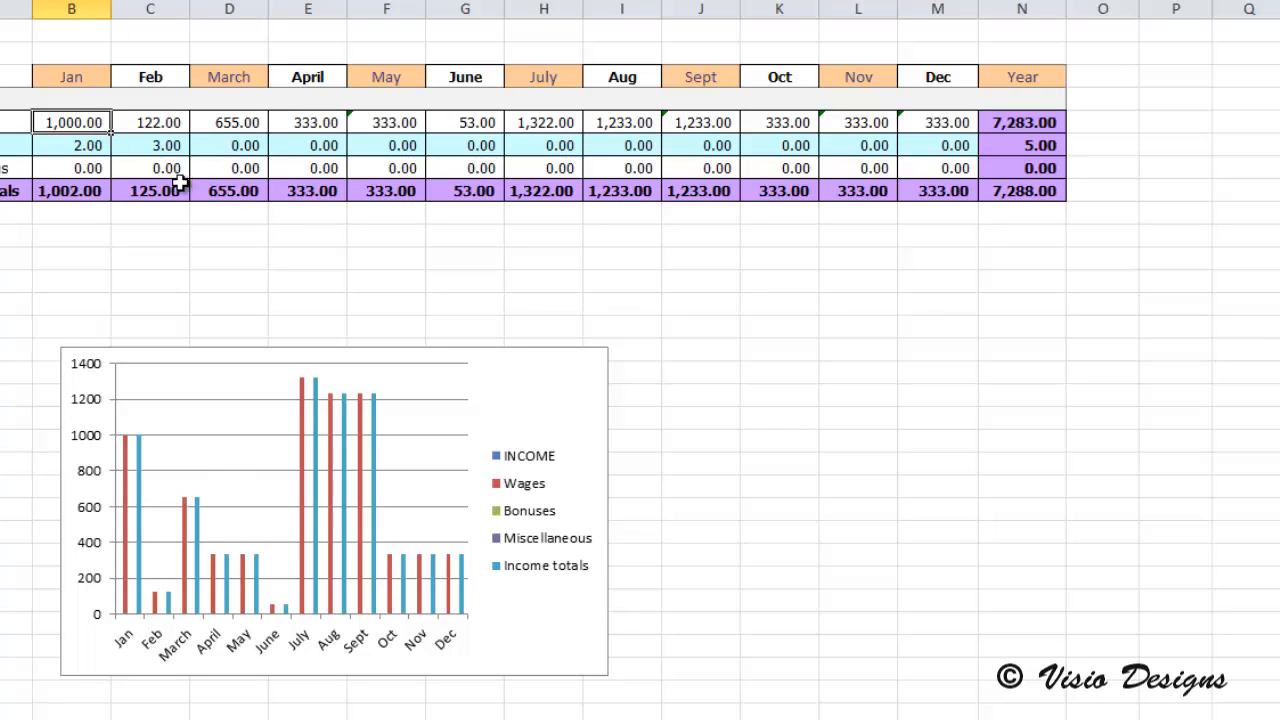
pyautogui.write('567')
pyautogui.click(451, 172)
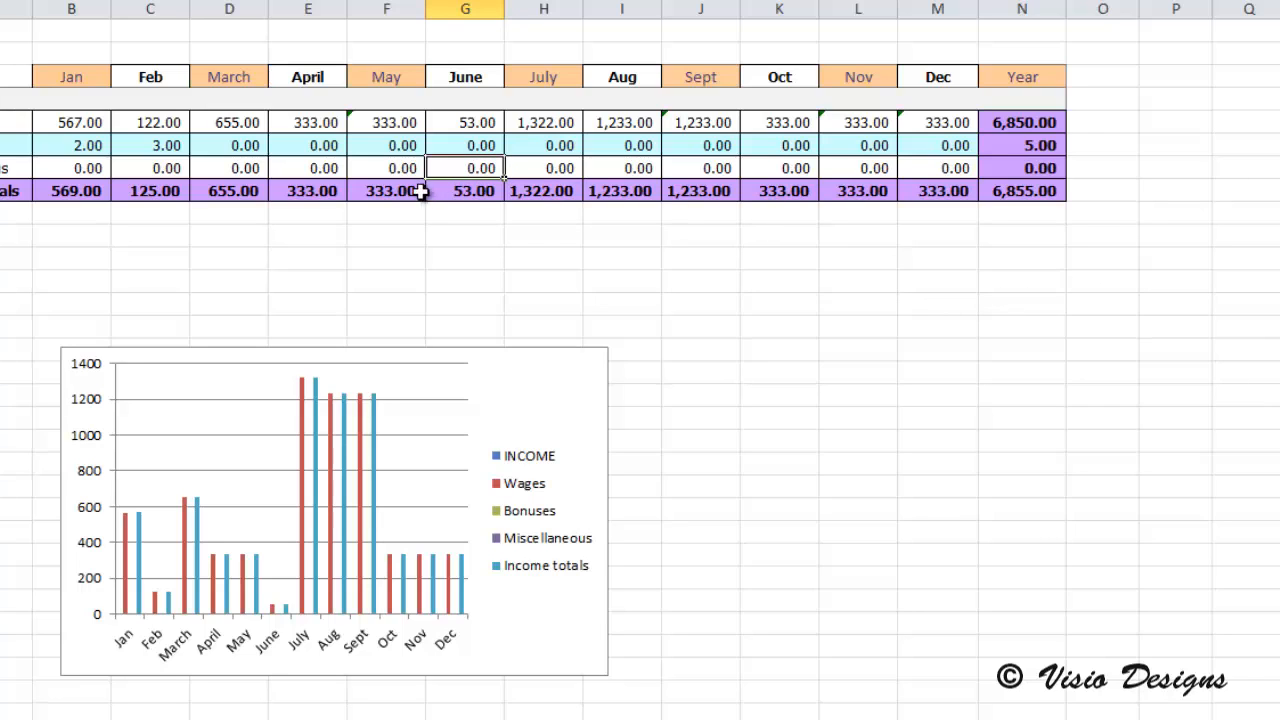
# Step: Switch the sheet to formula view and examine the Wages entries and Income totals formulas across the months
pyautogui.click(409, 229)
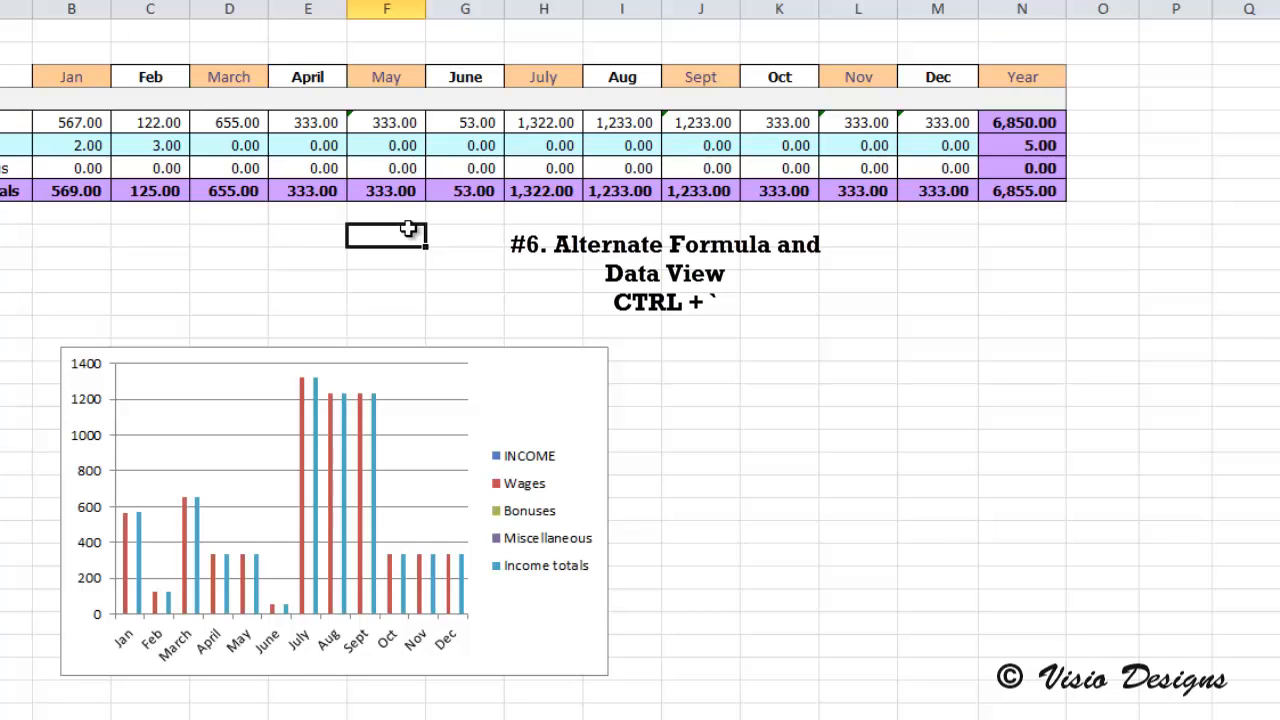
pyautogui.hotkey('ctrl', '`')
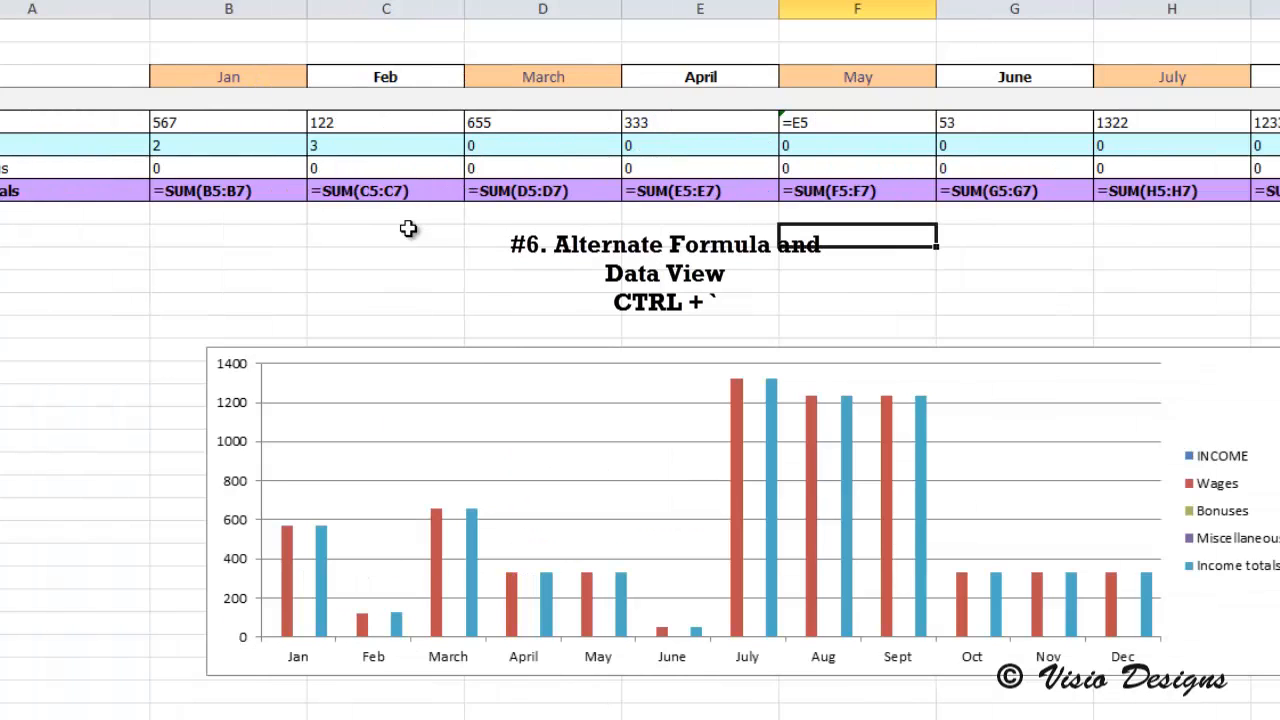
pyautogui.click(249, 190)
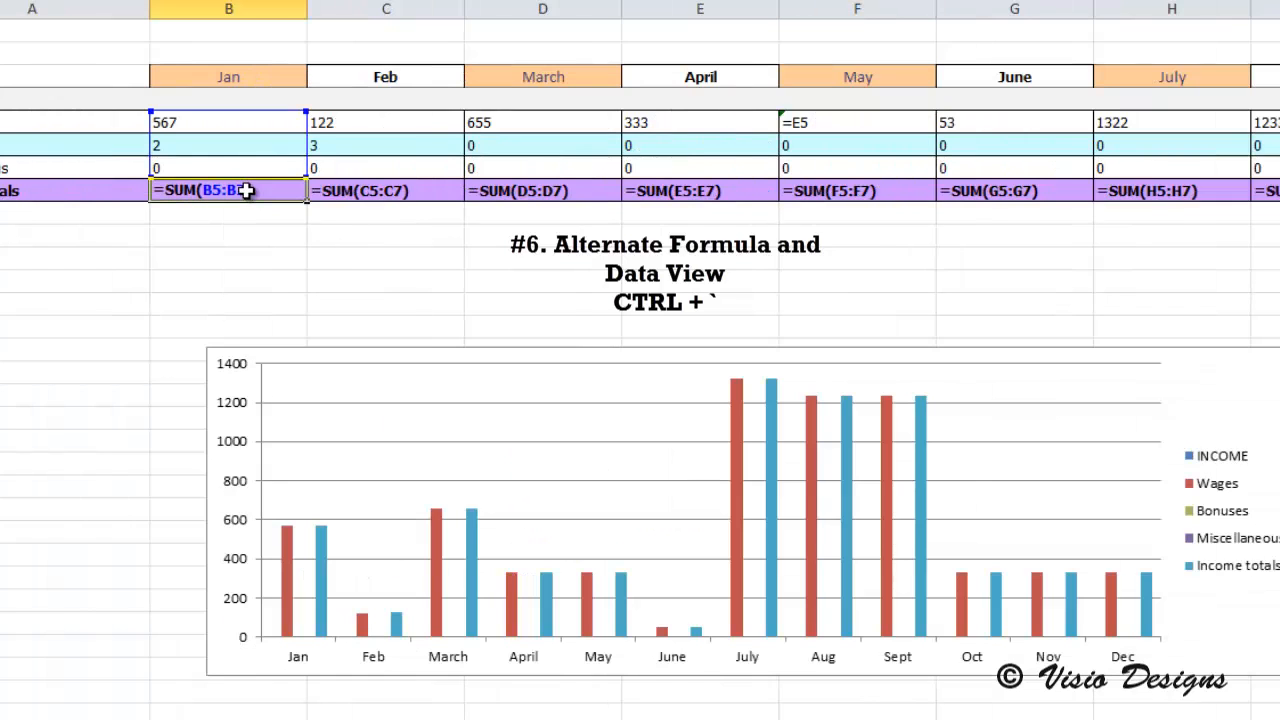
pyautogui.hscroll(3, 640, 360)
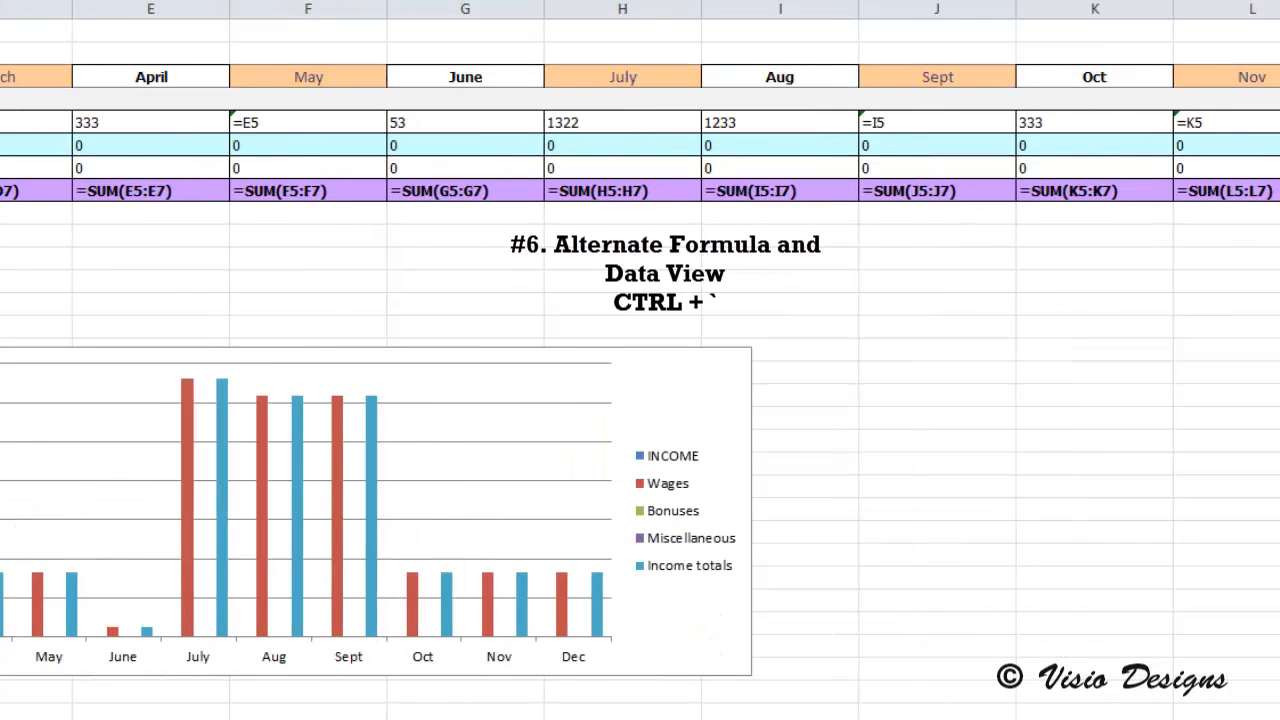
pyautogui.hscroll(-3, 640, 360)
pyautogui.click(243, 120)
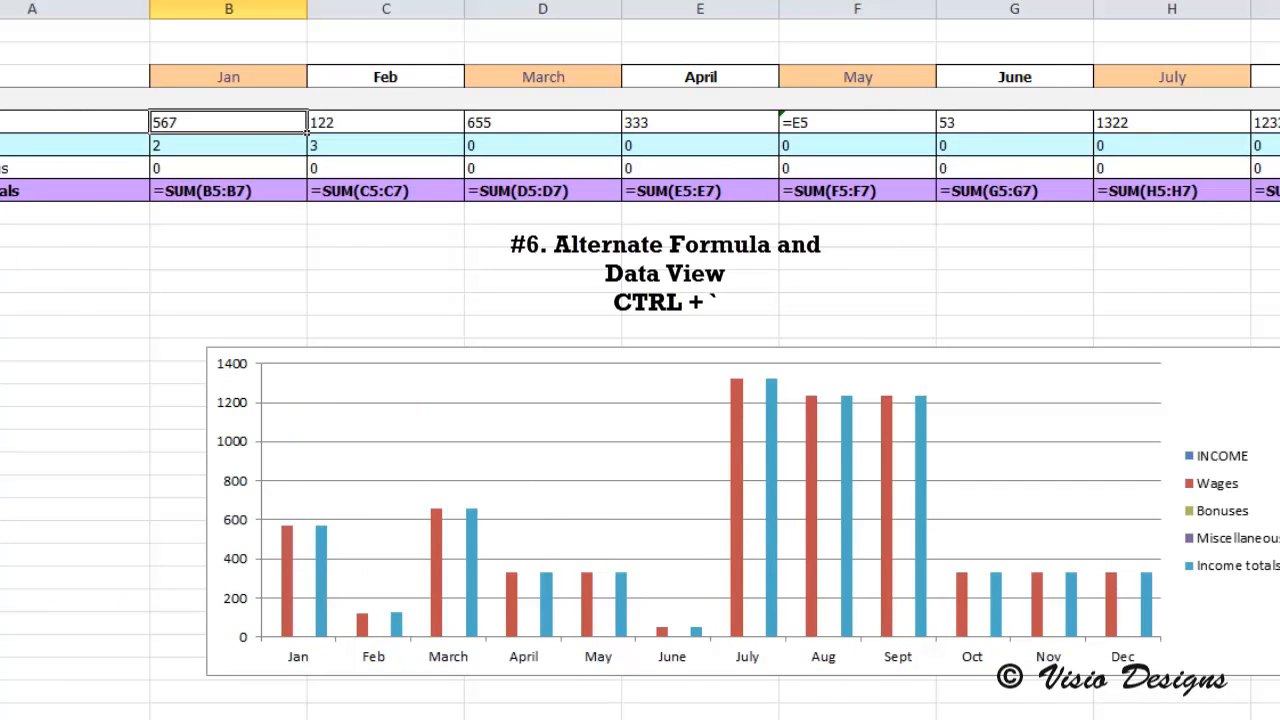
pyautogui.hscroll(3, 640, 360)
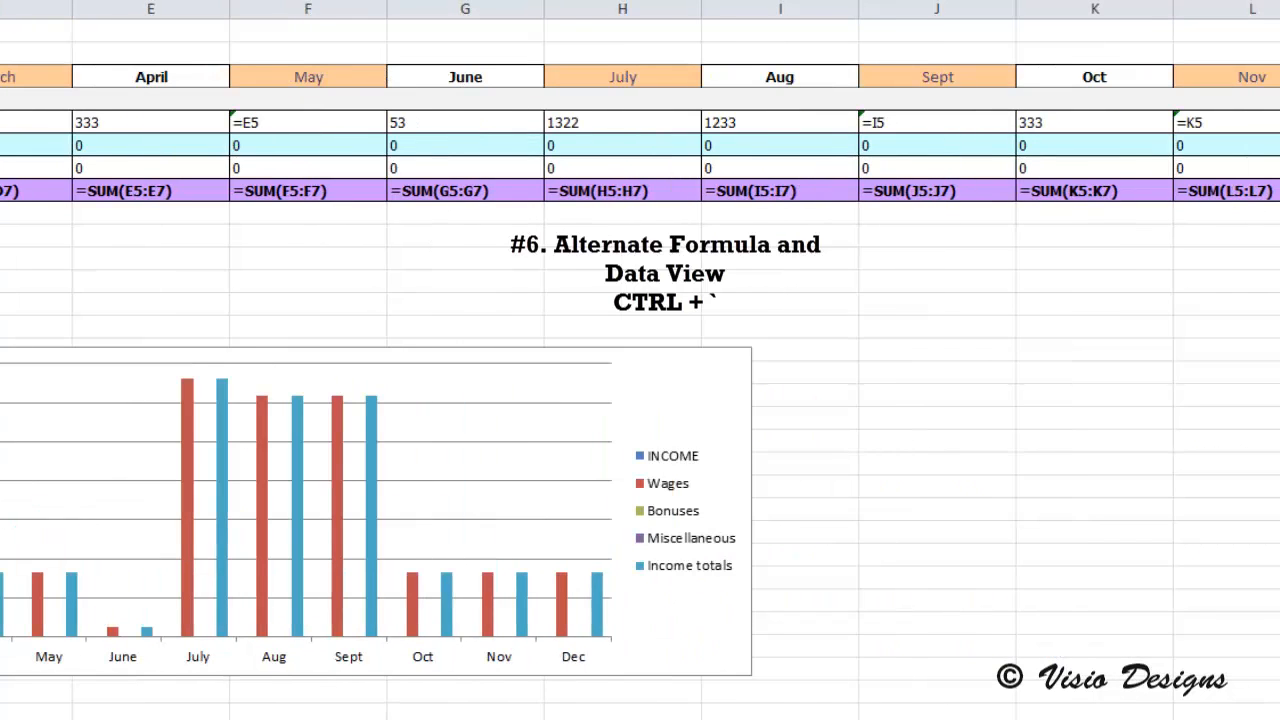
# Step: Inspect the Income totals formulas for December, November and February, and return the sheet to the normal value view
pyautogui.click(1255, 321)
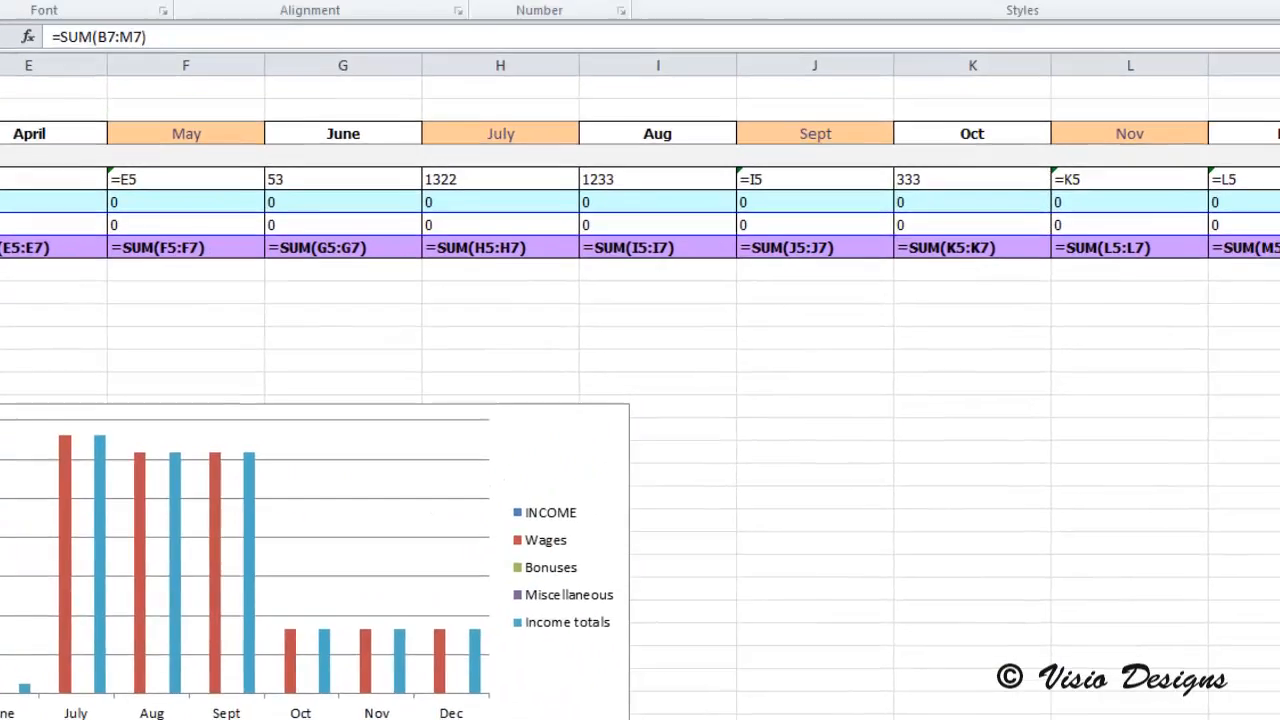
pyautogui.click(1255, 345)
pyautogui.click(1088, 340)
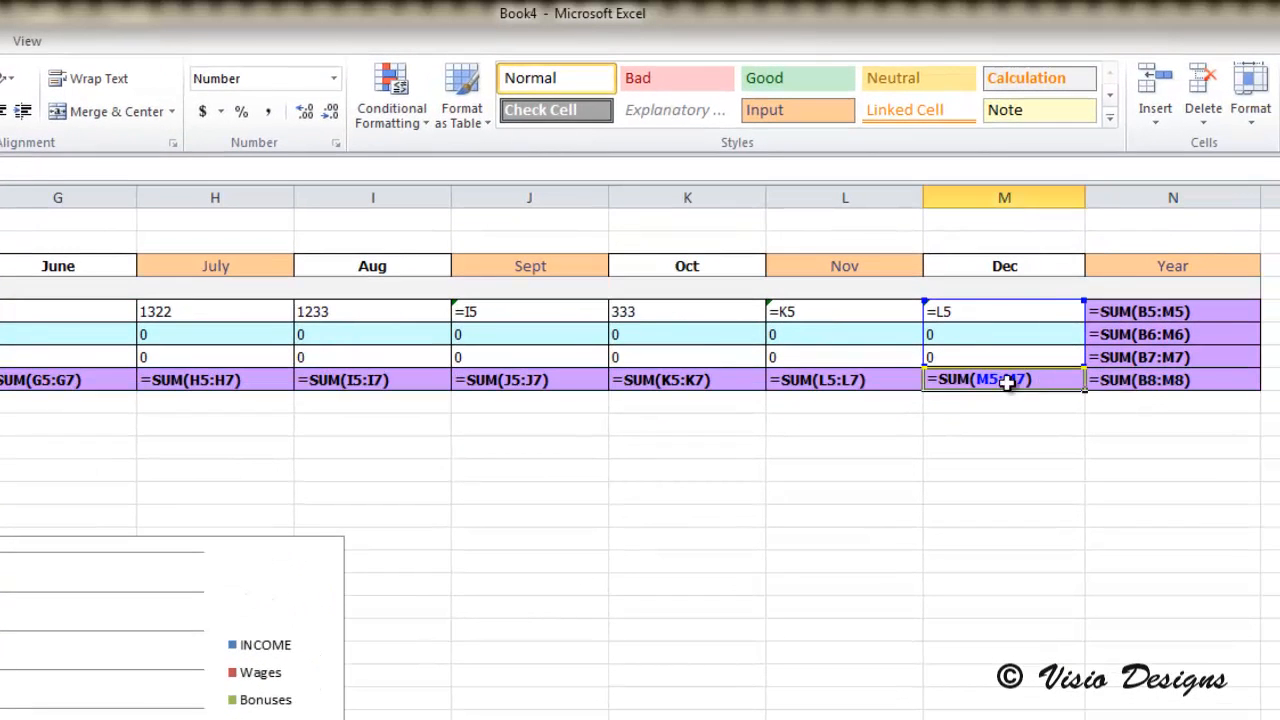
pyautogui.click(966, 340)
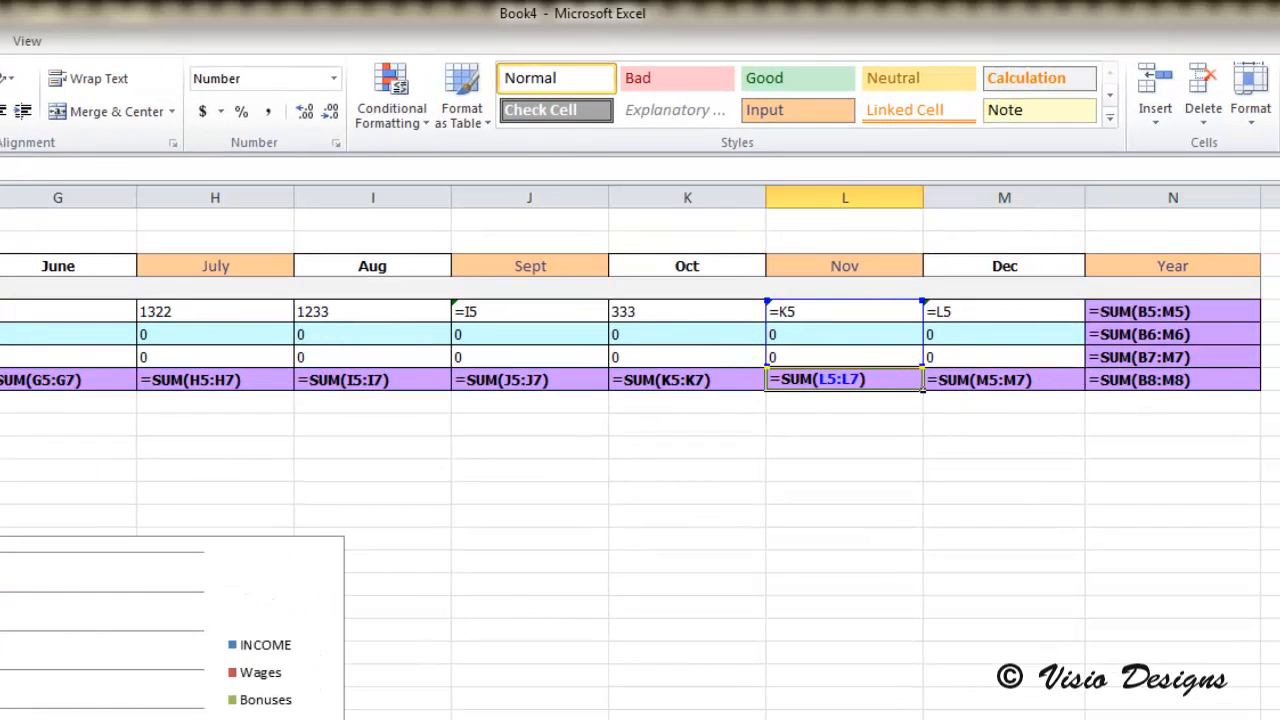
pyautogui.hscroll(-3, 640, 360)
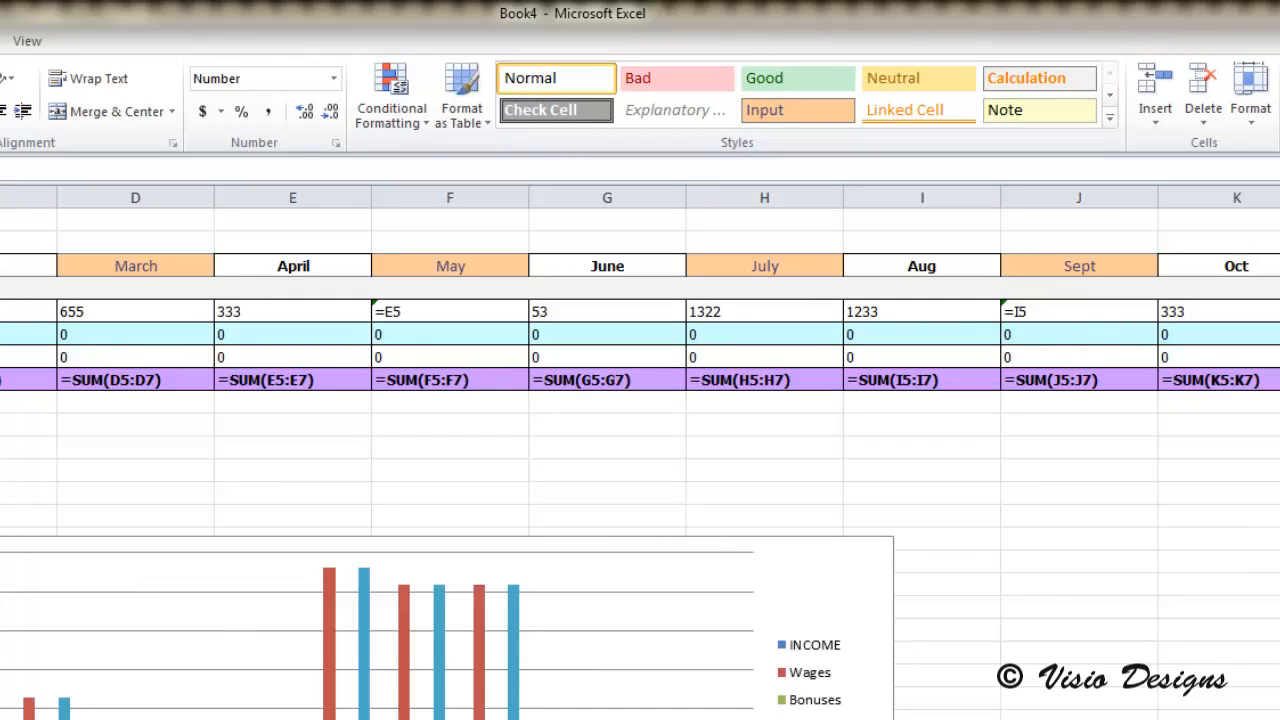
pyautogui.click(20, 380)
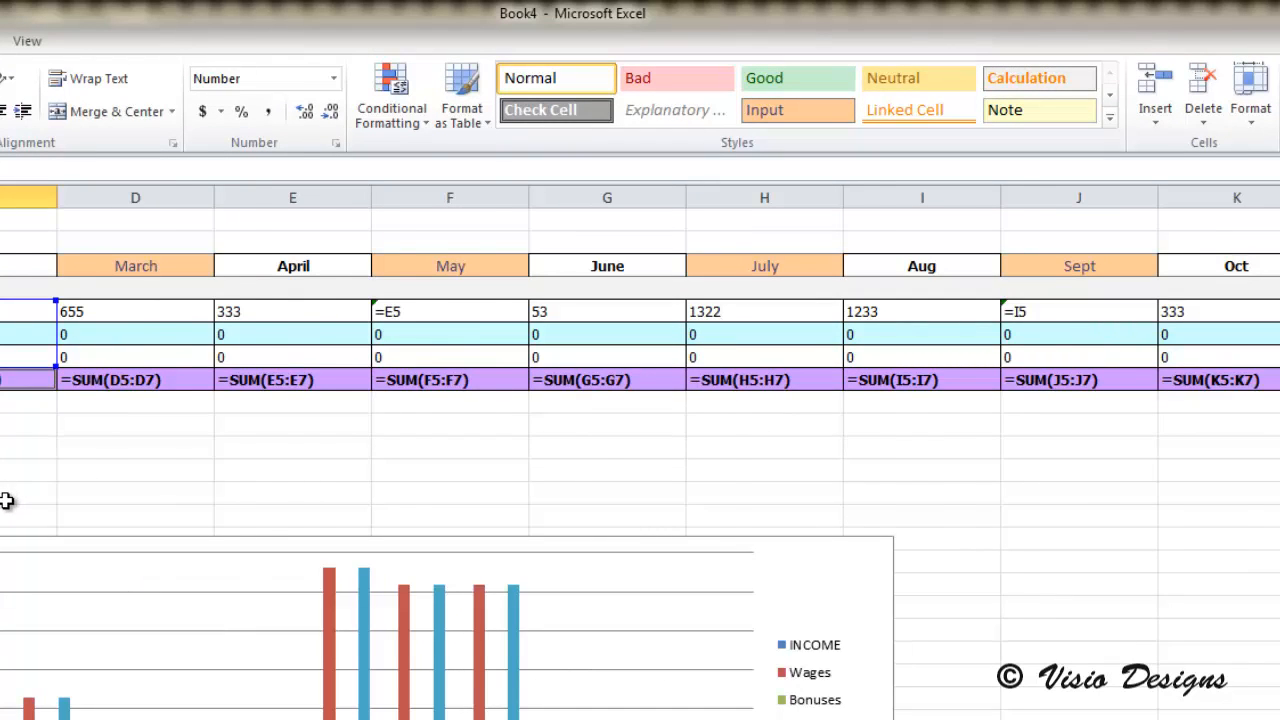
pyautogui.hotkey('ctrl', '`')
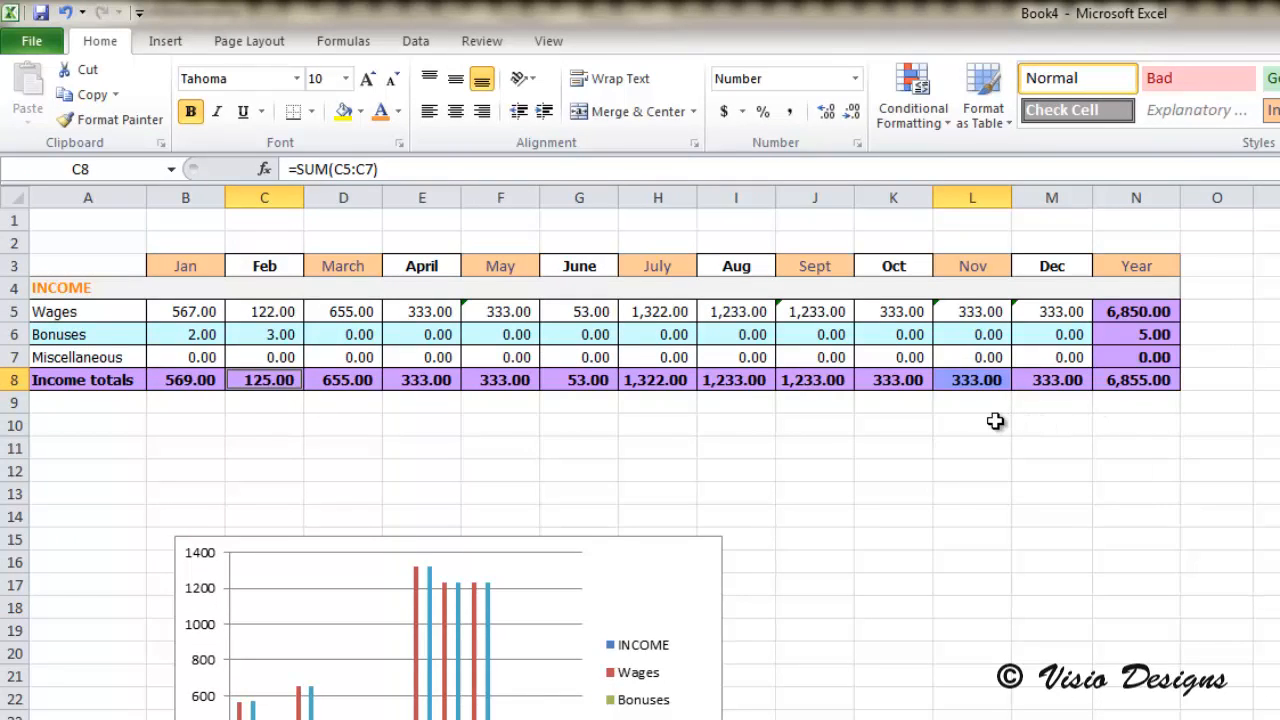
# Step: Format the Jan header cell with the Amperzand font and an orange font colour
pyautogui.click(185, 265)
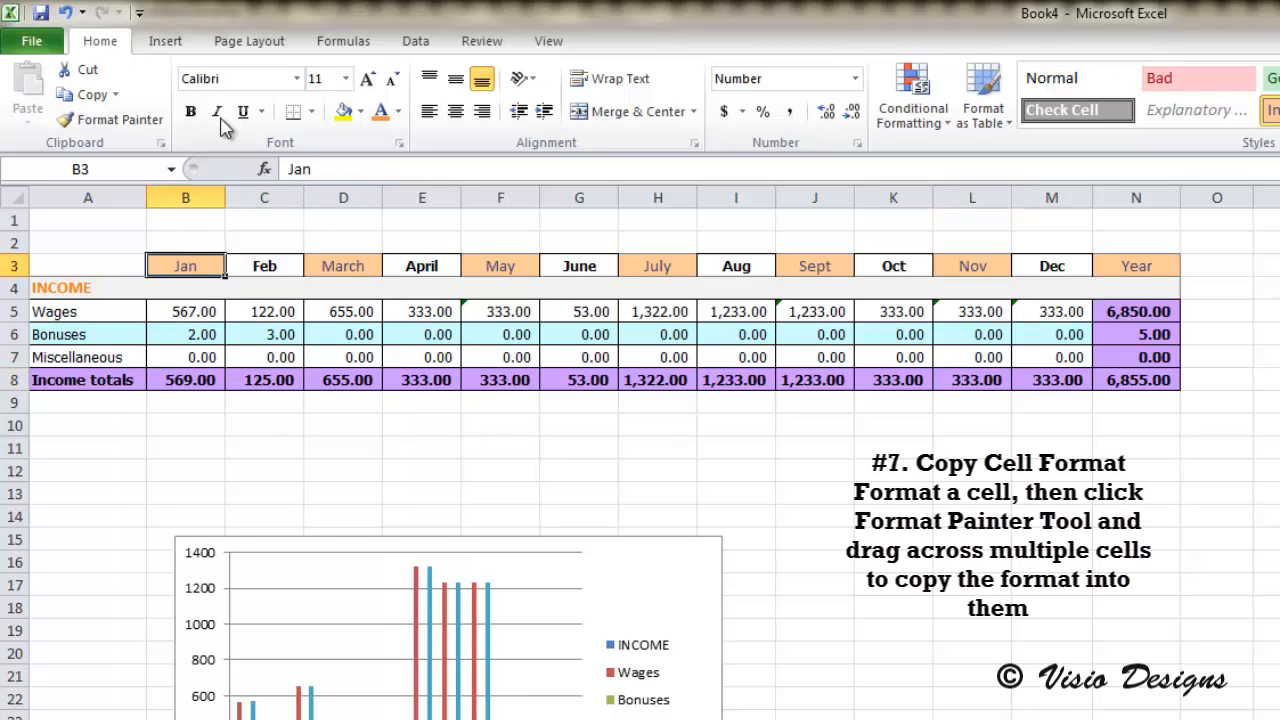
pyautogui.click(296, 78)
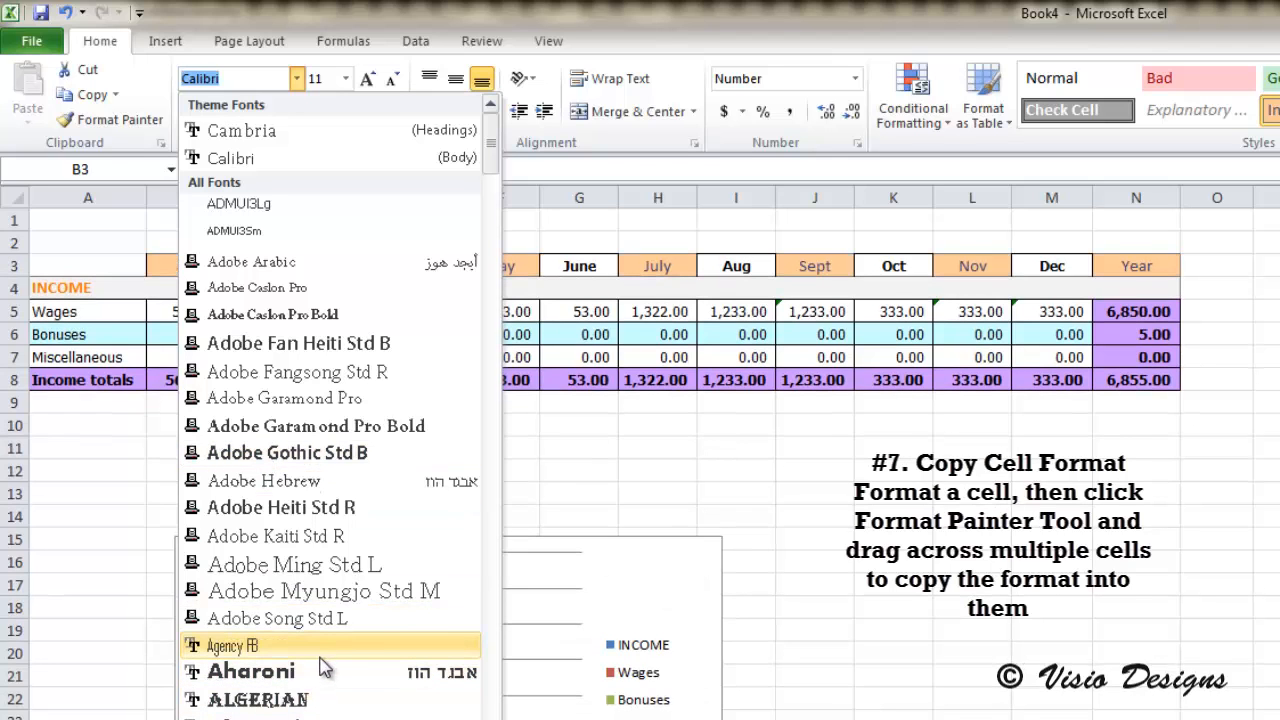
pyautogui.click(322, 712)
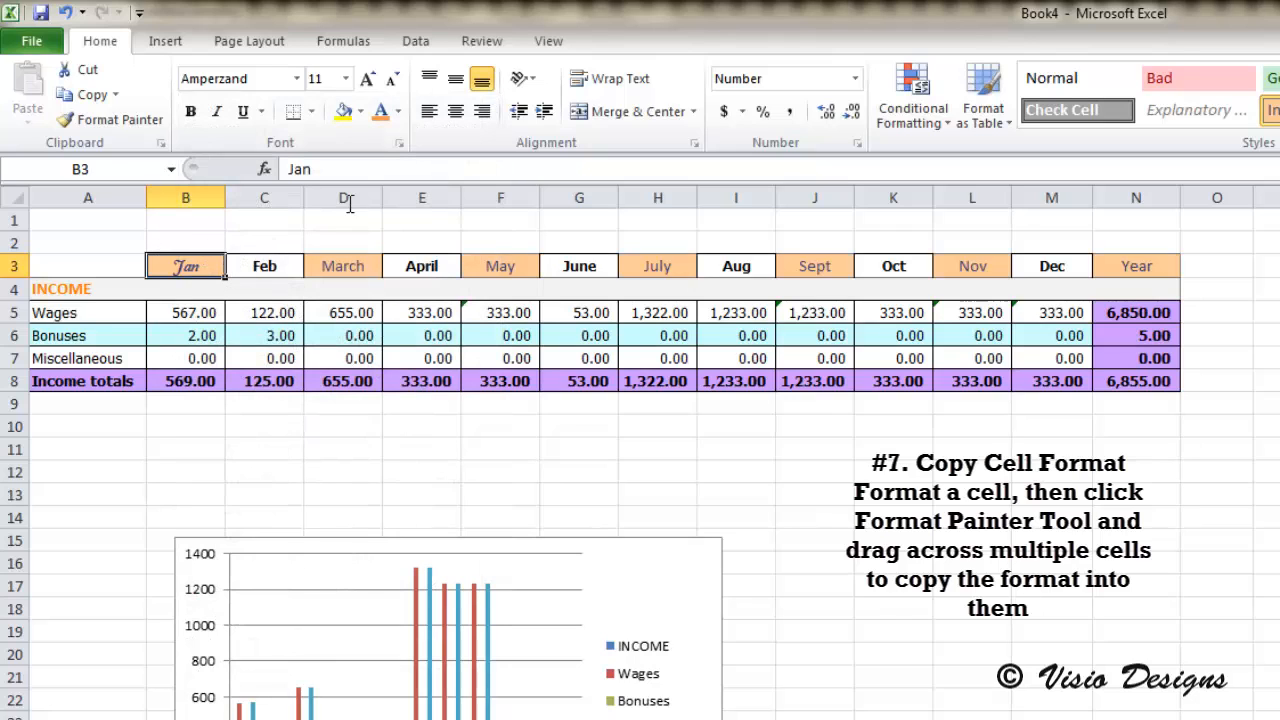
pyautogui.click(379, 110)
# Step: Compare the formatting of the month header cells from February through August
pyautogui.click(272, 272)
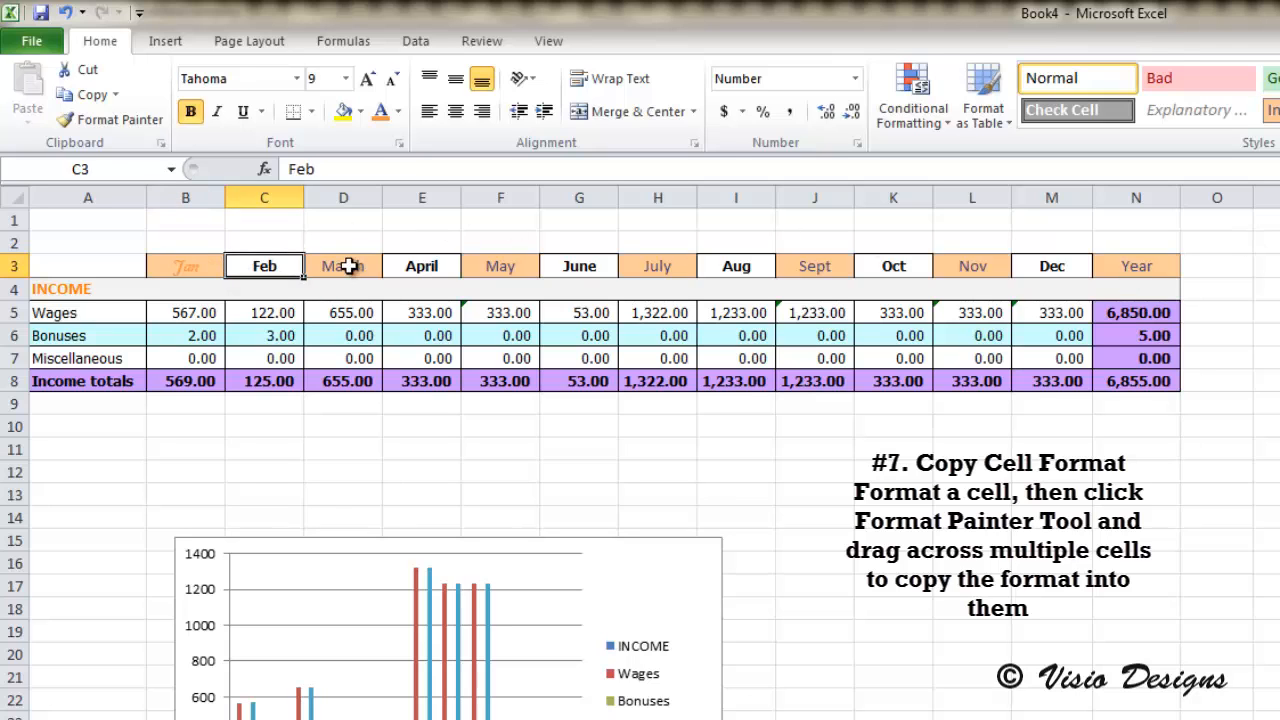
pyautogui.click(347, 266)
pyautogui.click(420, 266)
pyautogui.click(500, 266)
pyautogui.click(594, 266)
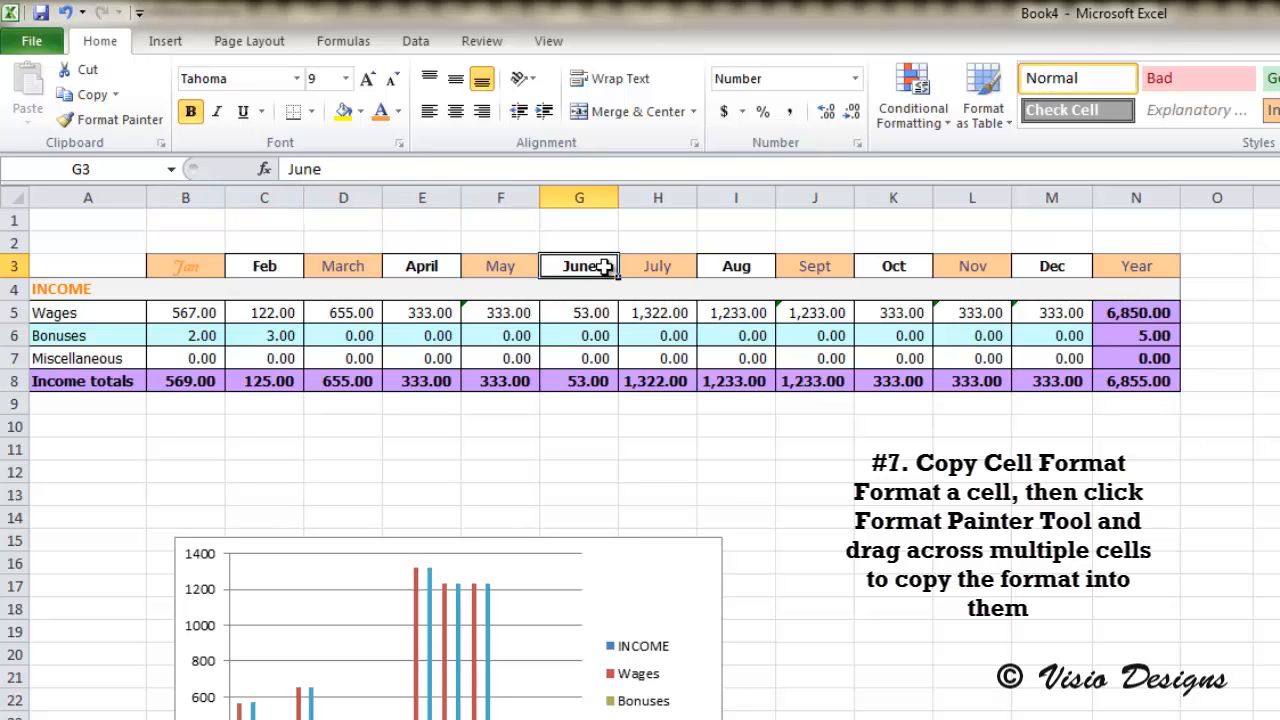
pyautogui.click(690, 266)
pyautogui.click(762, 266)
pyautogui.click(265, 266)
# Step: Copy the Jan header's format across all the month headers through Year with Format Painter
pyautogui.click(200, 266)
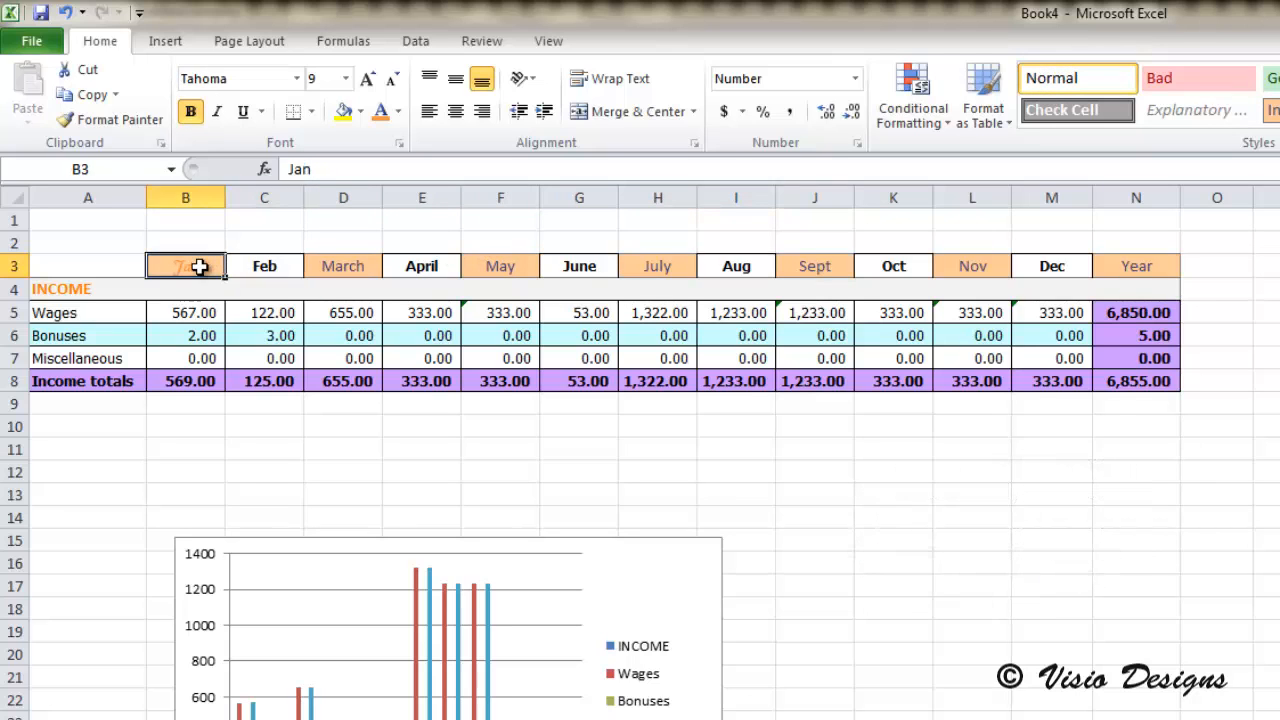
pyautogui.click(112, 122)
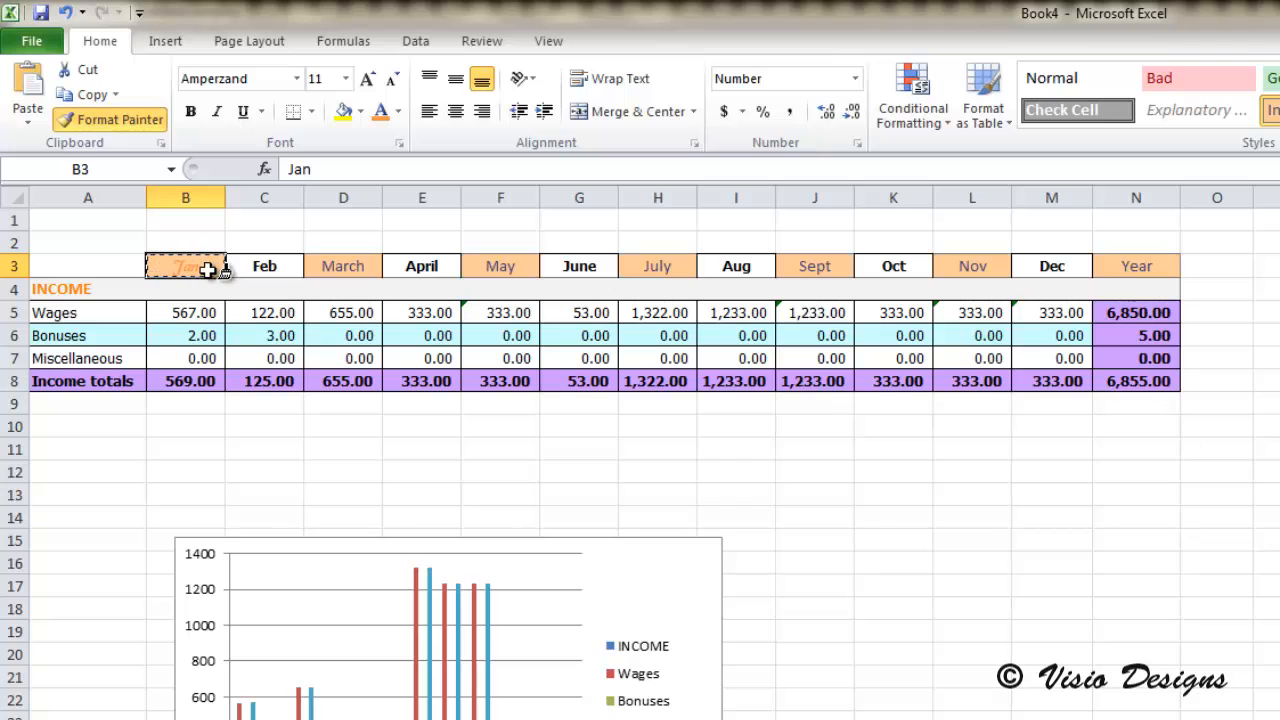
pyautogui.moveTo(207, 270)
pyautogui.mouseDown()
pyautogui.moveTo(503, 283)
pyautogui.moveTo(1146, 263)
pyautogui.mouseUp()
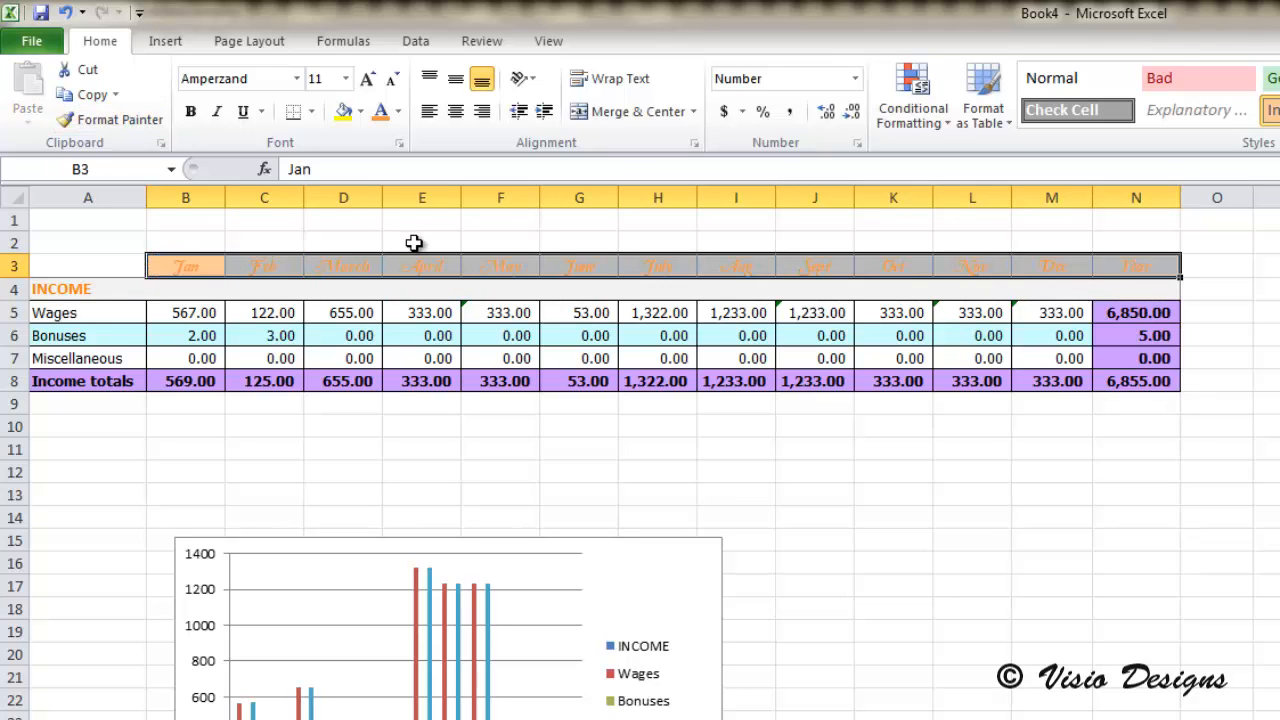
pyautogui.click(346, 289)
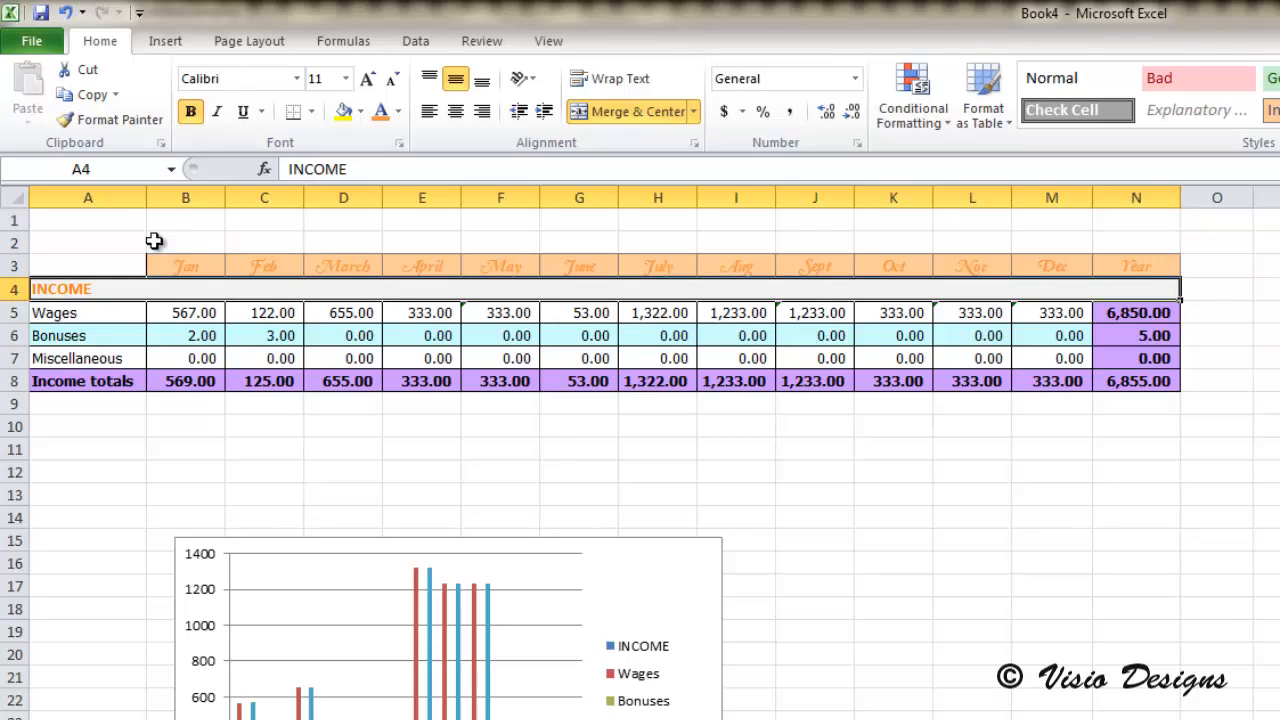
# Step: Pick up the Jan header's format again with Format Painter and apply it to the same cell
pyautogui.click(195, 263)
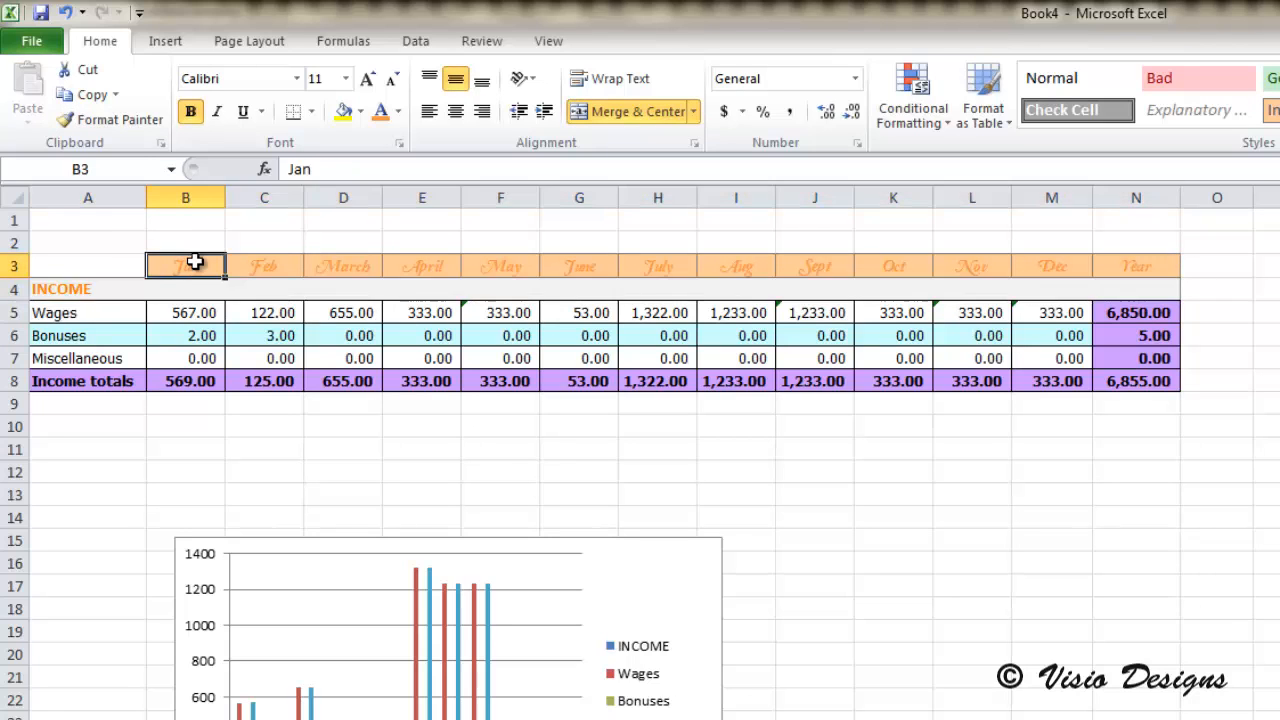
pyautogui.click(110, 119)
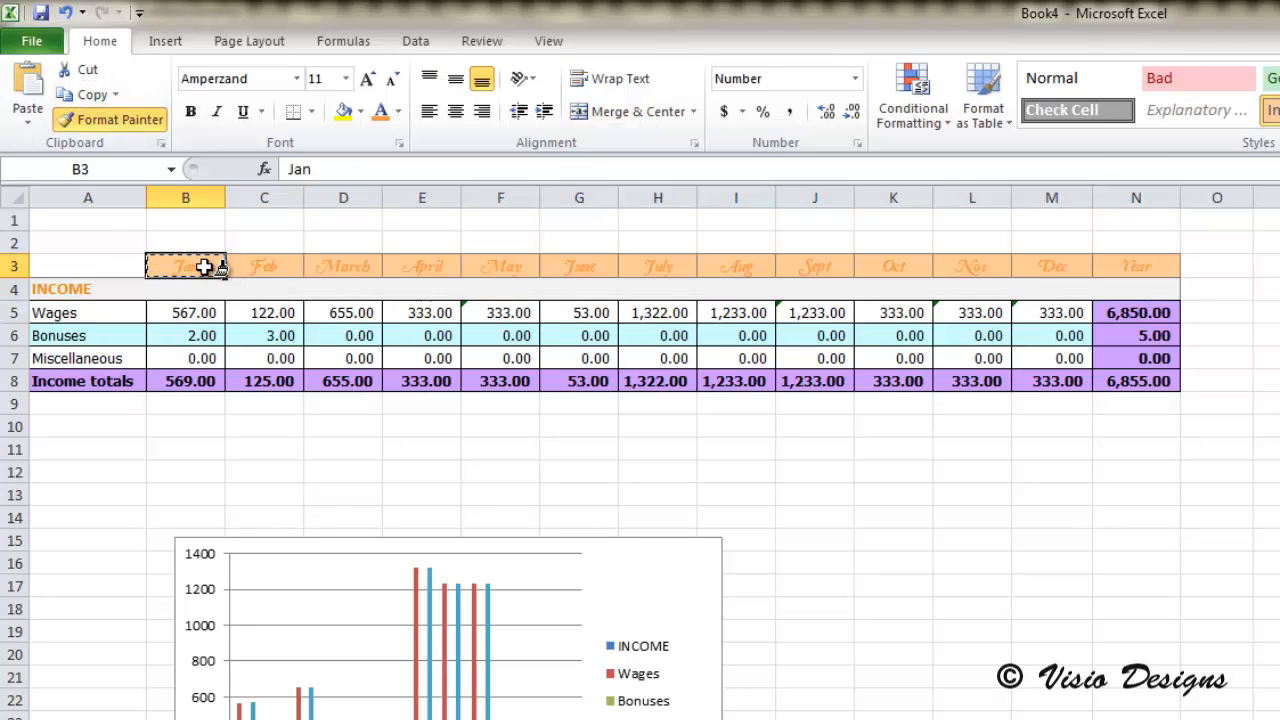
pyautogui.moveTo(205, 267)
pyautogui.mouseDown()
pyautogui.moveTo(195, 383)
pyautogui.moveTo(188, 261)
pyautogui.moveTo(198, 272)
pyautogui.mouseUp()
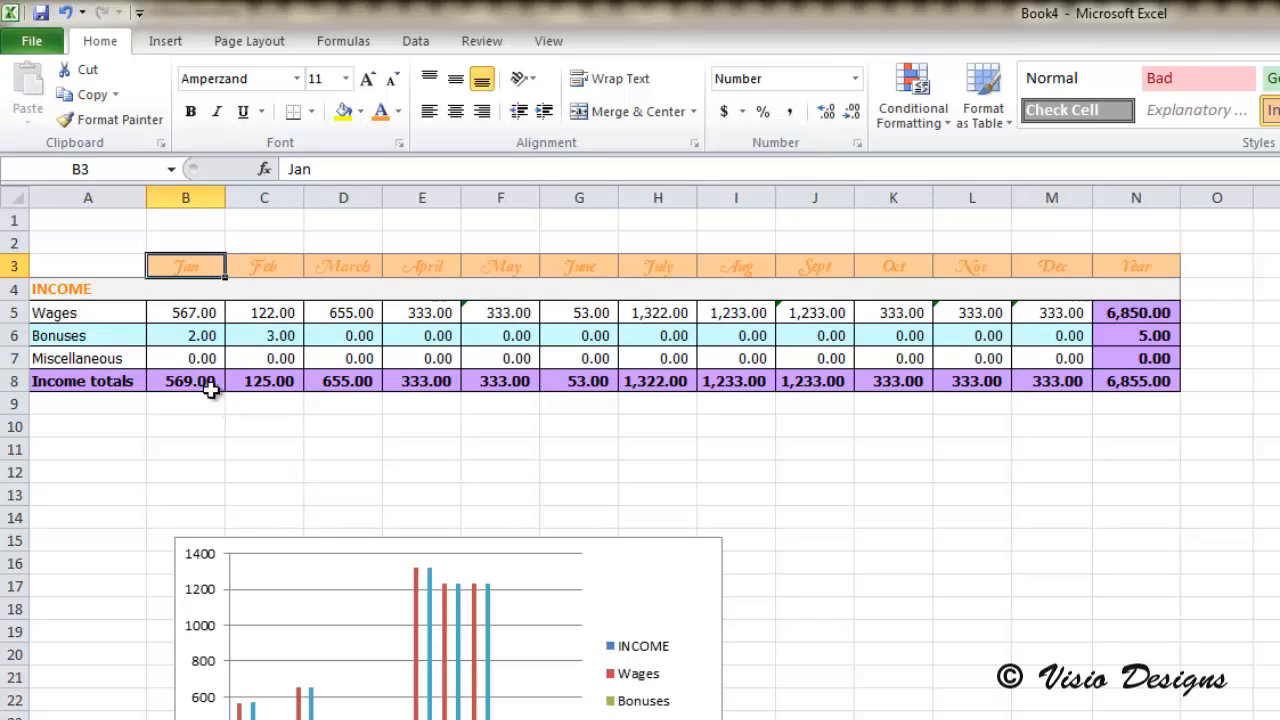
# Step: Change the font of the Wages label in A5 to Script MT Bold
pyautogui.click(118, 314)
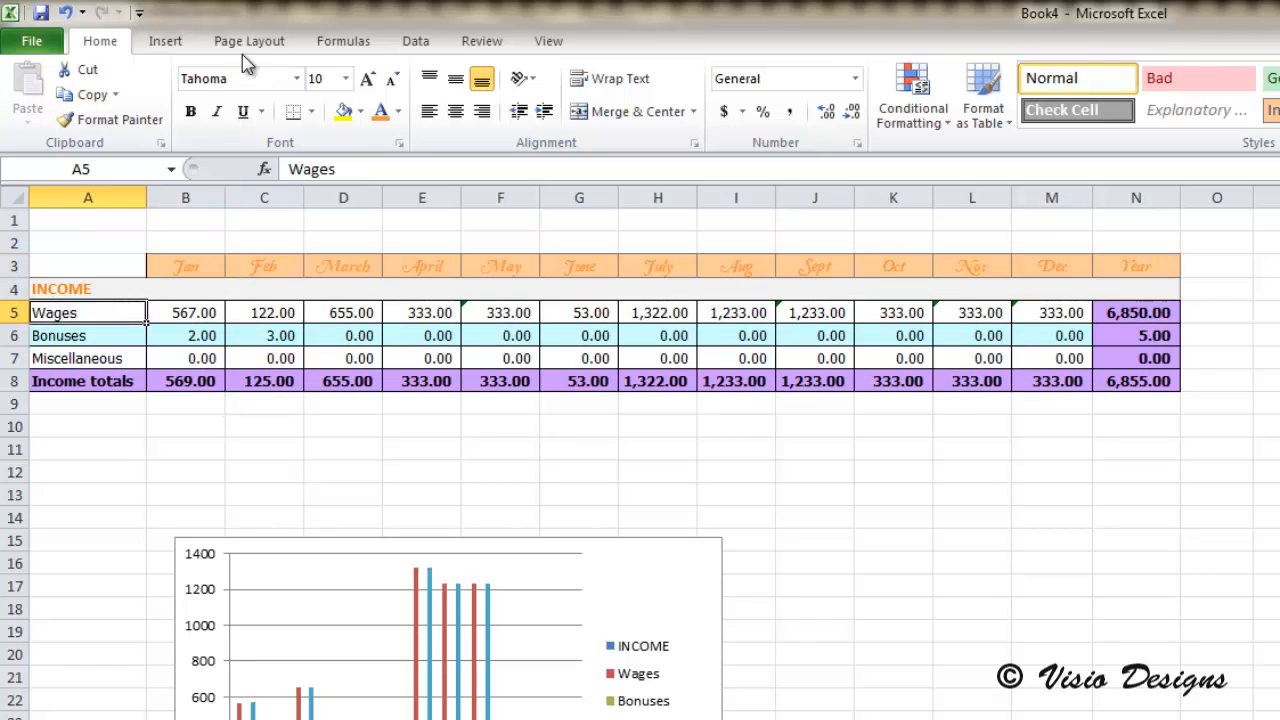
pyautogui.click(297, 78)
pyautogui.scroll(-20, 355, 566)
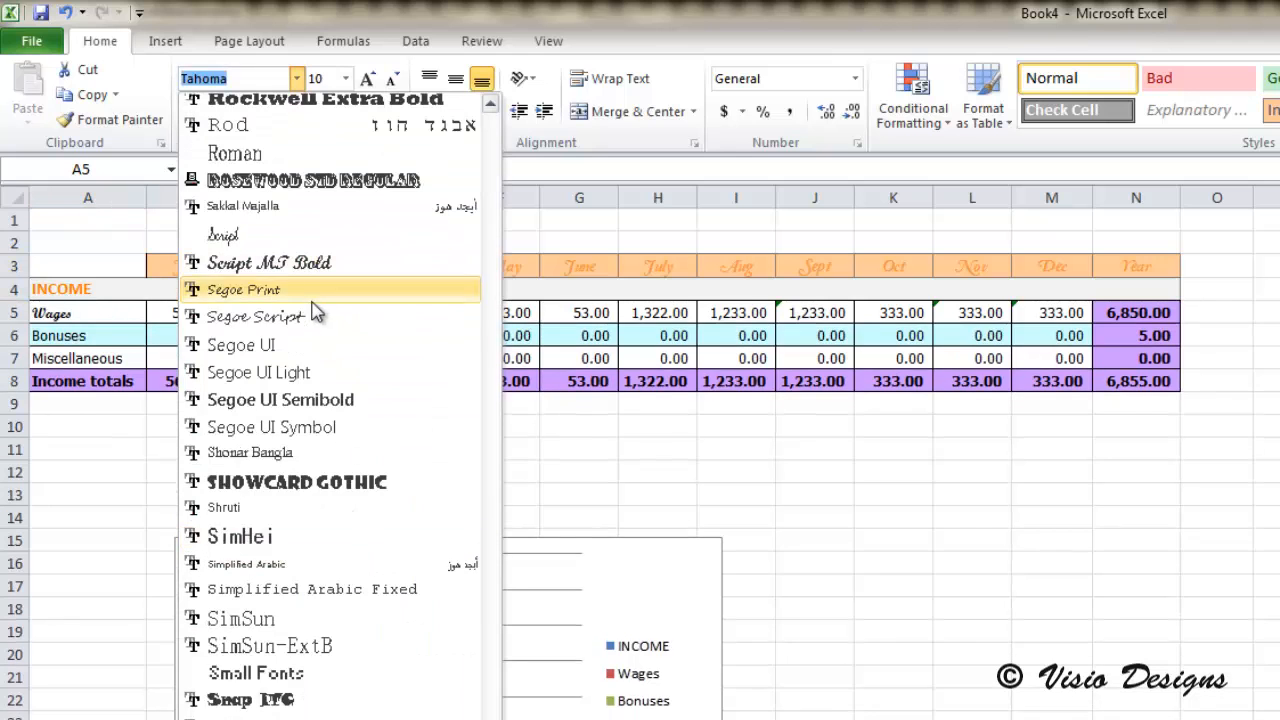
pyautogui.click(316, 282)
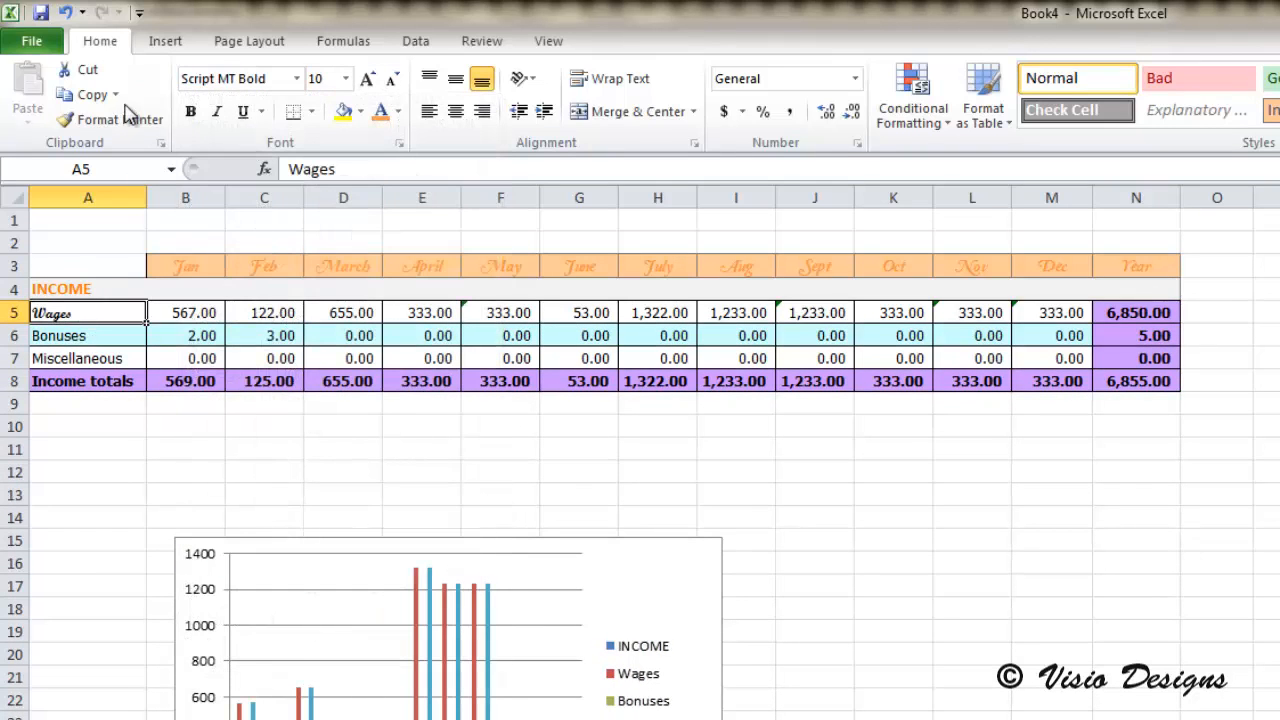
# Step: Copy the Wages label's format across the whole Wages row through the Year column with Format Painter
pyautogui.click(124, 118)
pyautogui.moveTo(115, 312); pyautogui.dragTo(1142, 314)
pyautogui.click(168, 337)
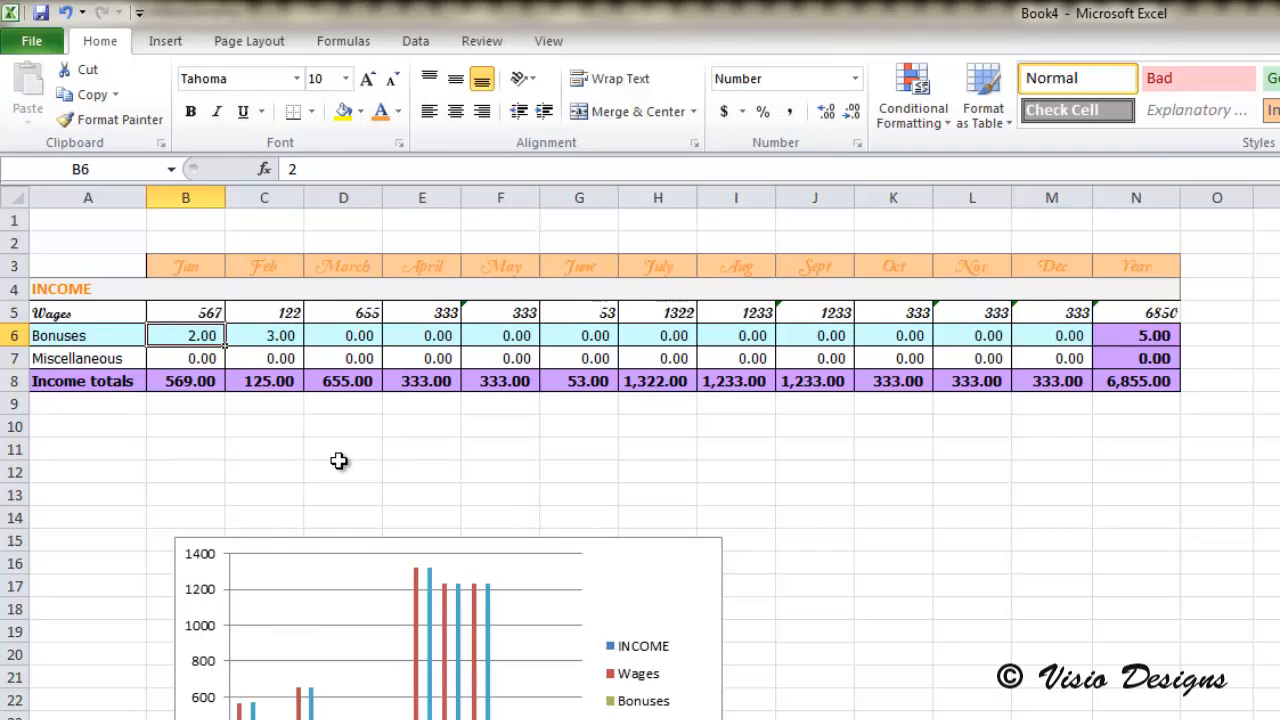
# Step: Undo the copied format on the Wages row and the font change on its label
pyautogui.hotkey('ctrl', 'z')
pyautogui.hotkey('ctrl', 'z')
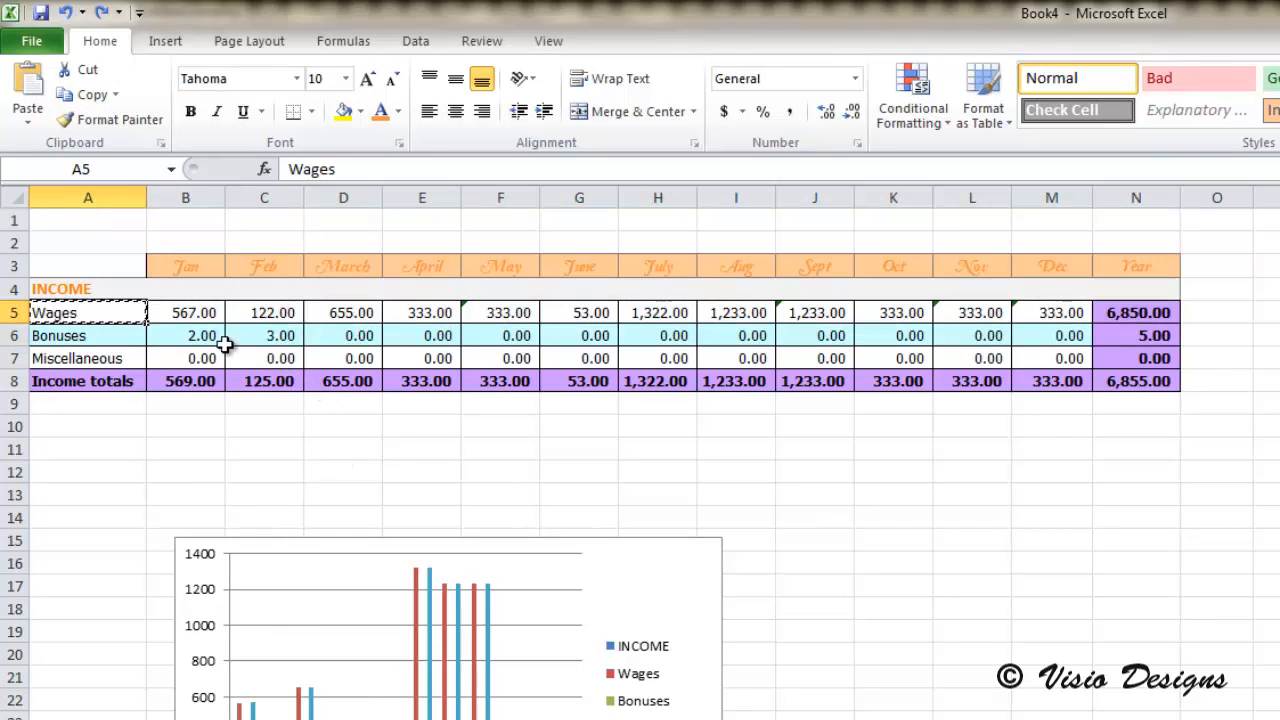
pyautogui.click(218, 338)
pyautogui.doubleClick(216, 333)
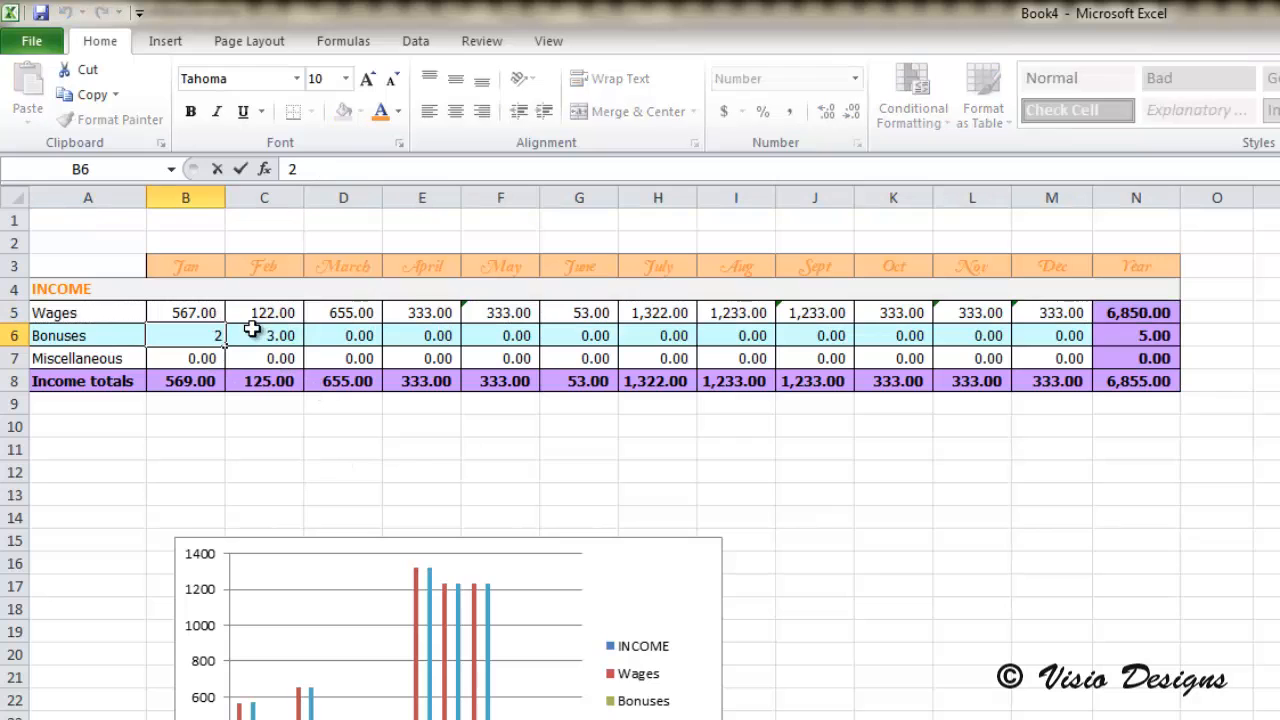
# Step: Open the Format Cells options for the February Bonuses cell and close them without changes
pyautogui.click(252, 332)
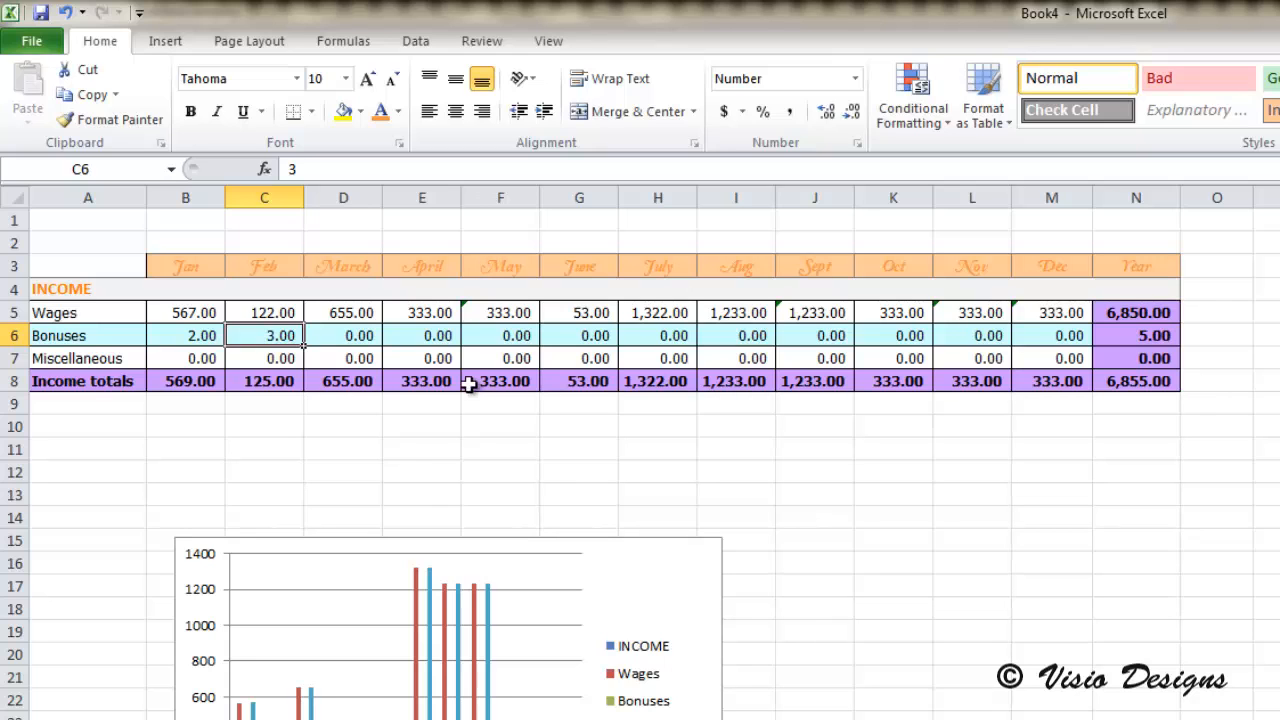
pyautogui.rightClick(282, 334)
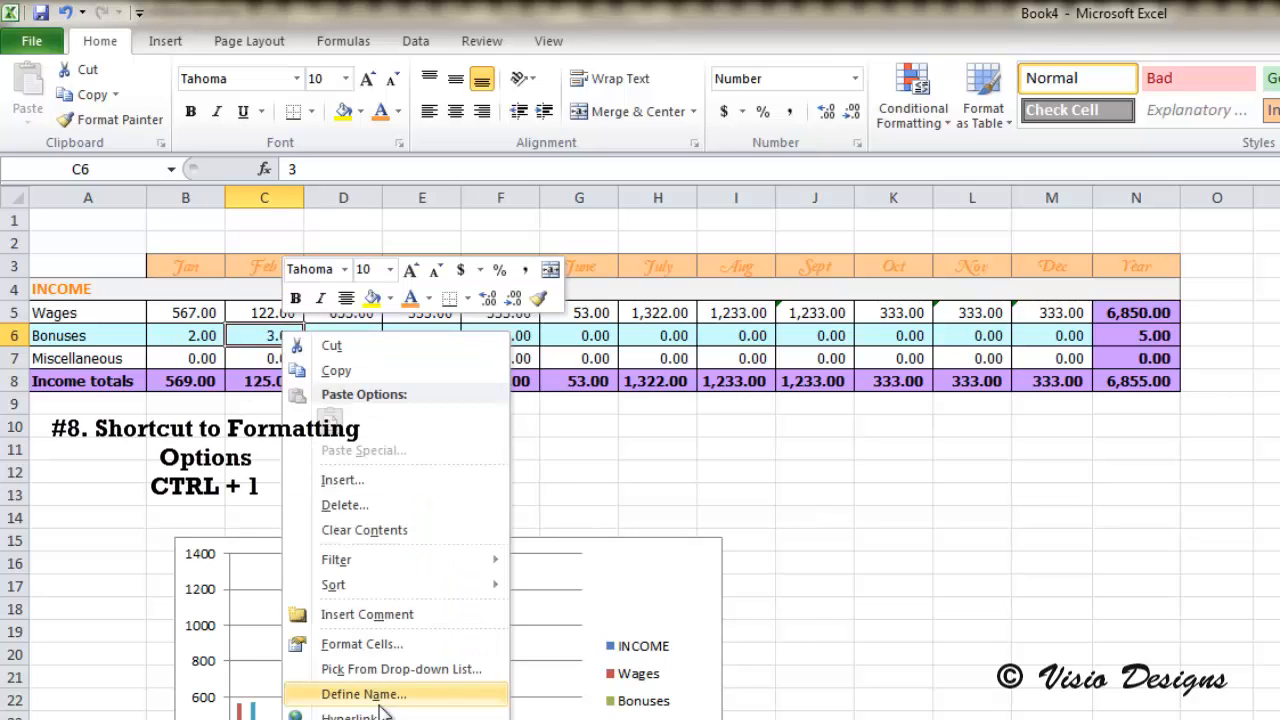
pyautogui.click(387, 647)
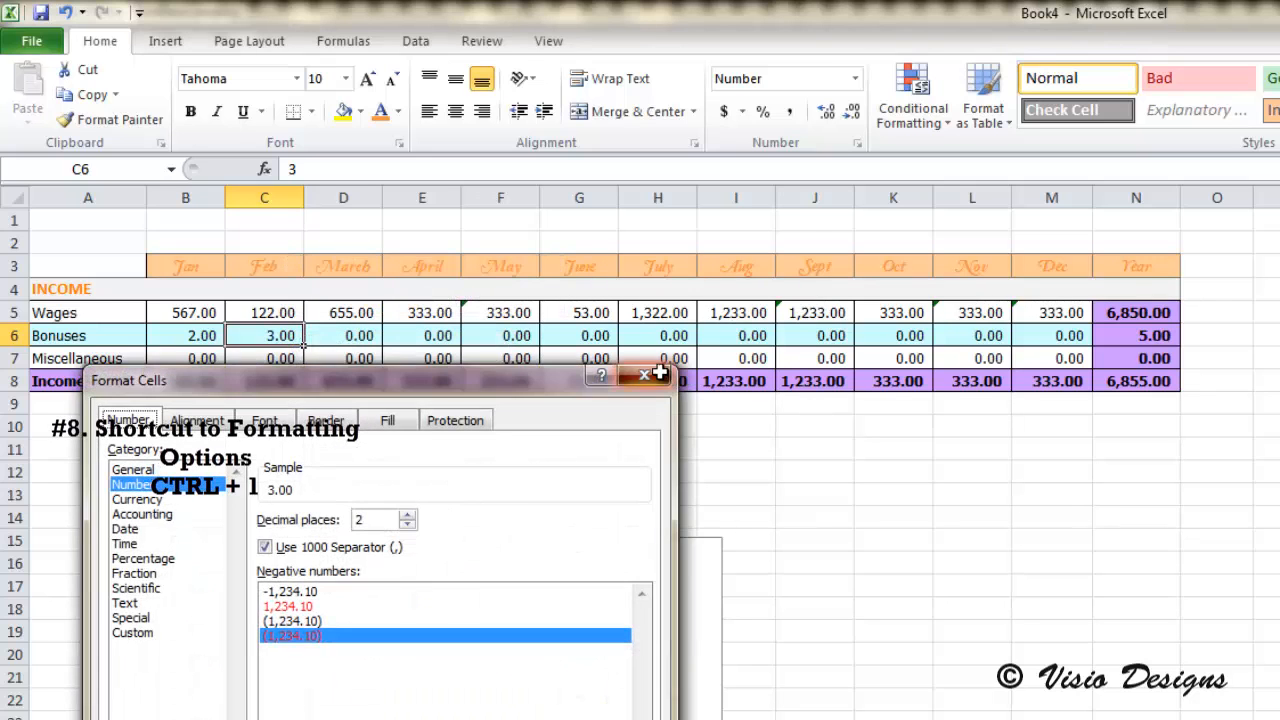
pyautogui.click(658, 372)
# Step: View the Format Cells number options for the February Wages cell and dismiss them unchanged
pyautogui.click(272, 312)
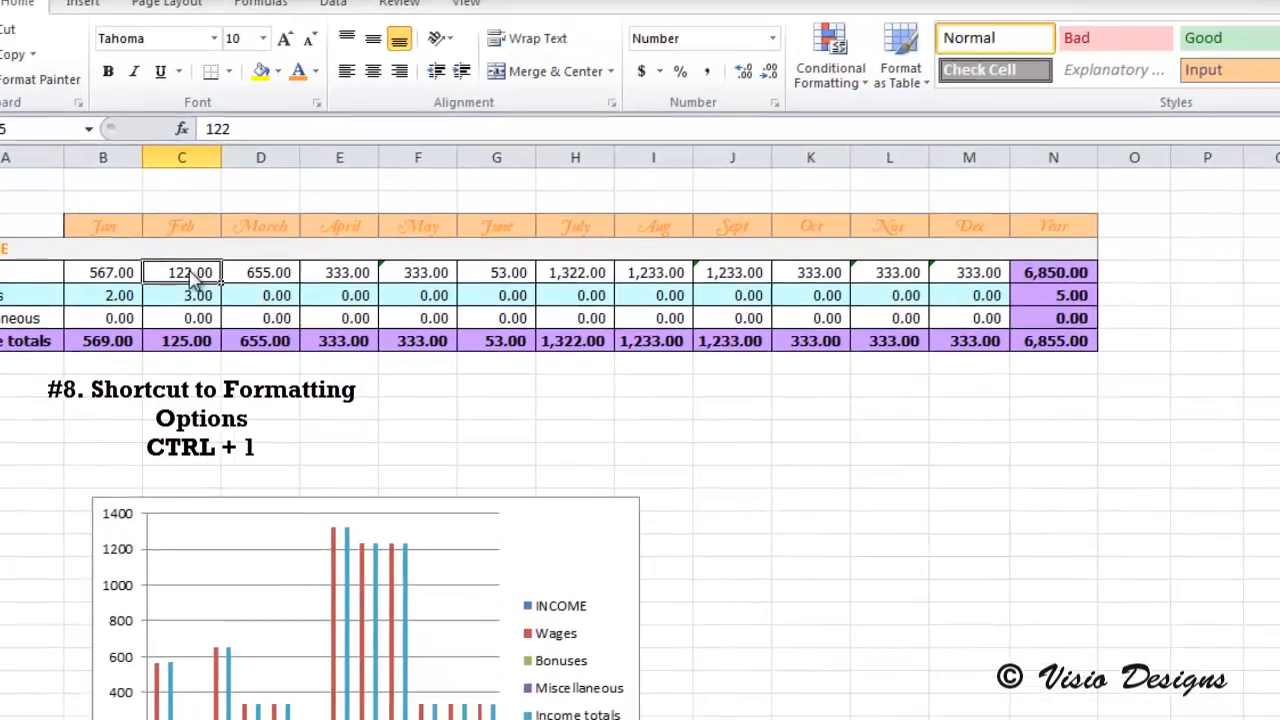
pyautogui.hotkey('ctrl', '1')
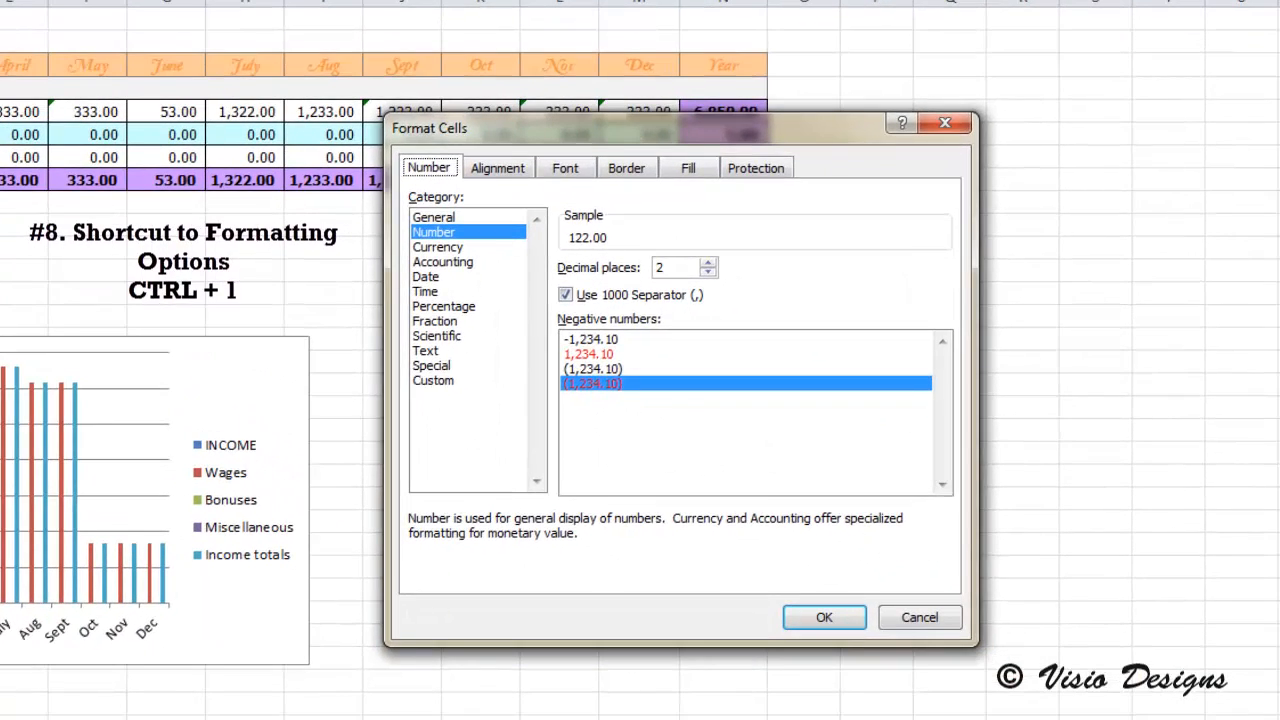
pyautogui.click(943, 616)
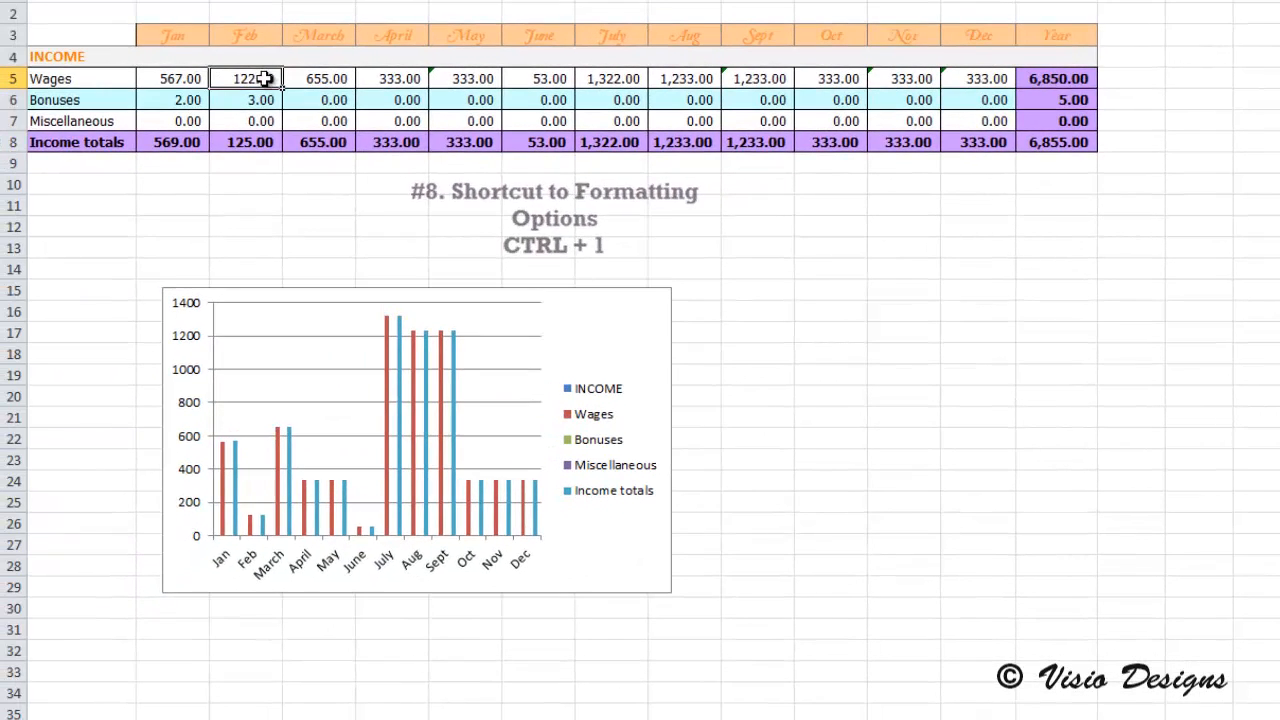
pyautogui.click(345, 79)
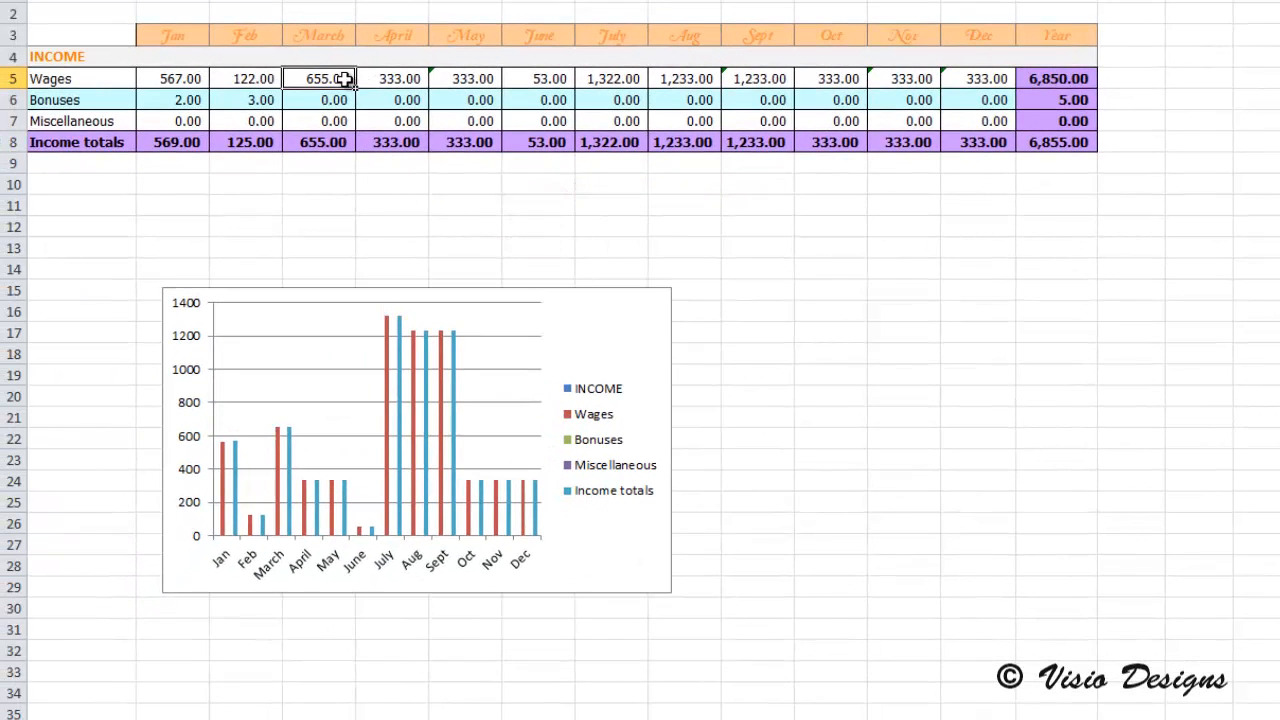
pyautogui.click(423, 79)
pyautogui.click(487, 79)
pyautogui.click(571, 79)
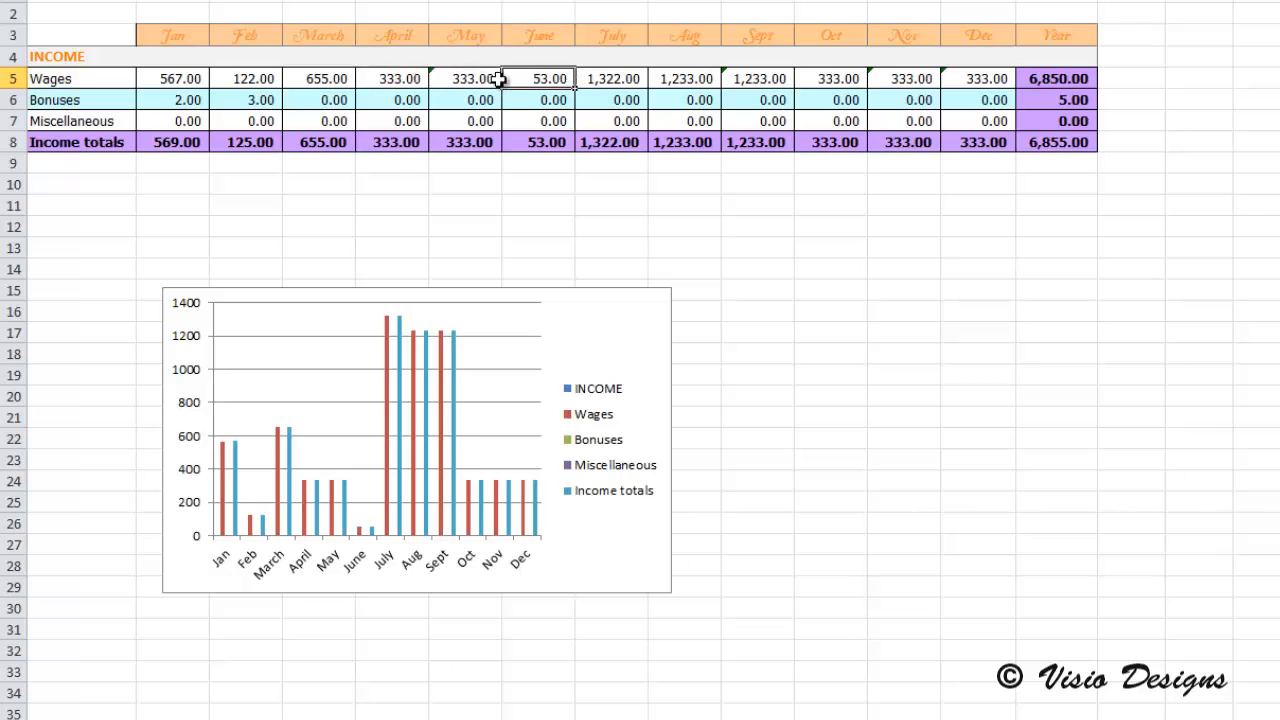
# Step: Apply the Fraction number format to the January Wages cell through the Format Cells options
pyautogui.click(177, 82)
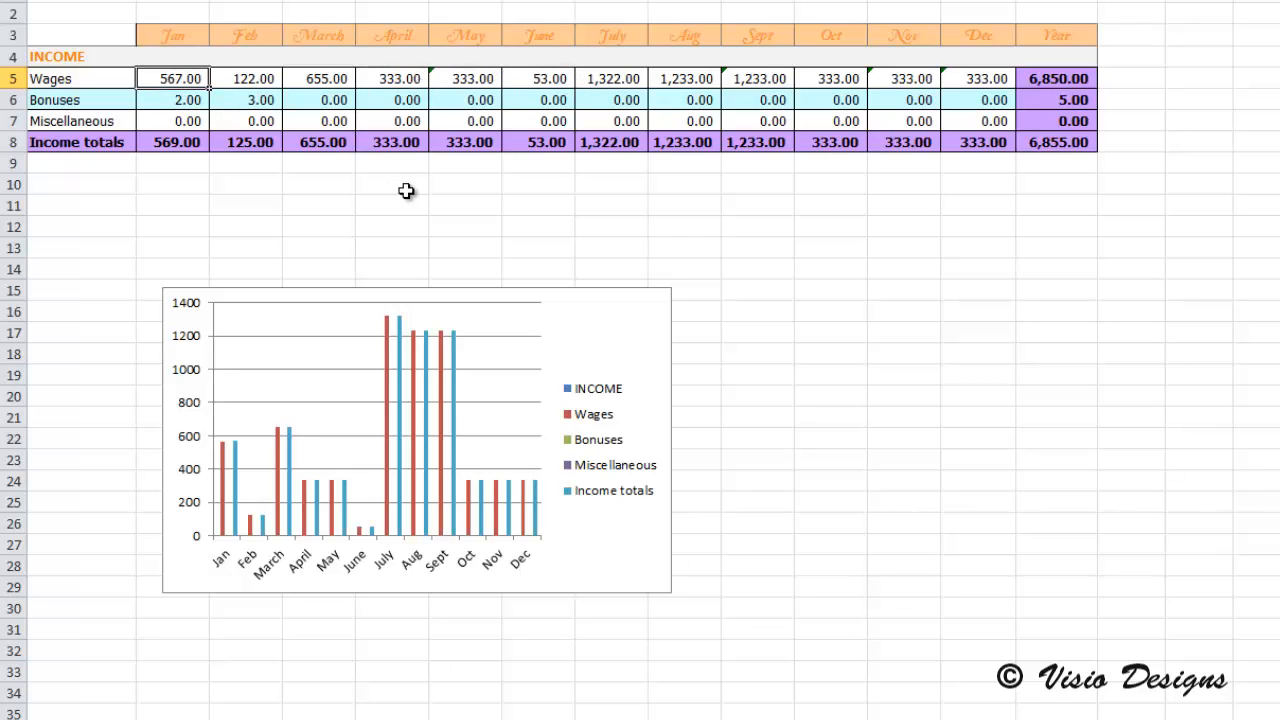
pyautogui.hotkey('ctrl', '1')
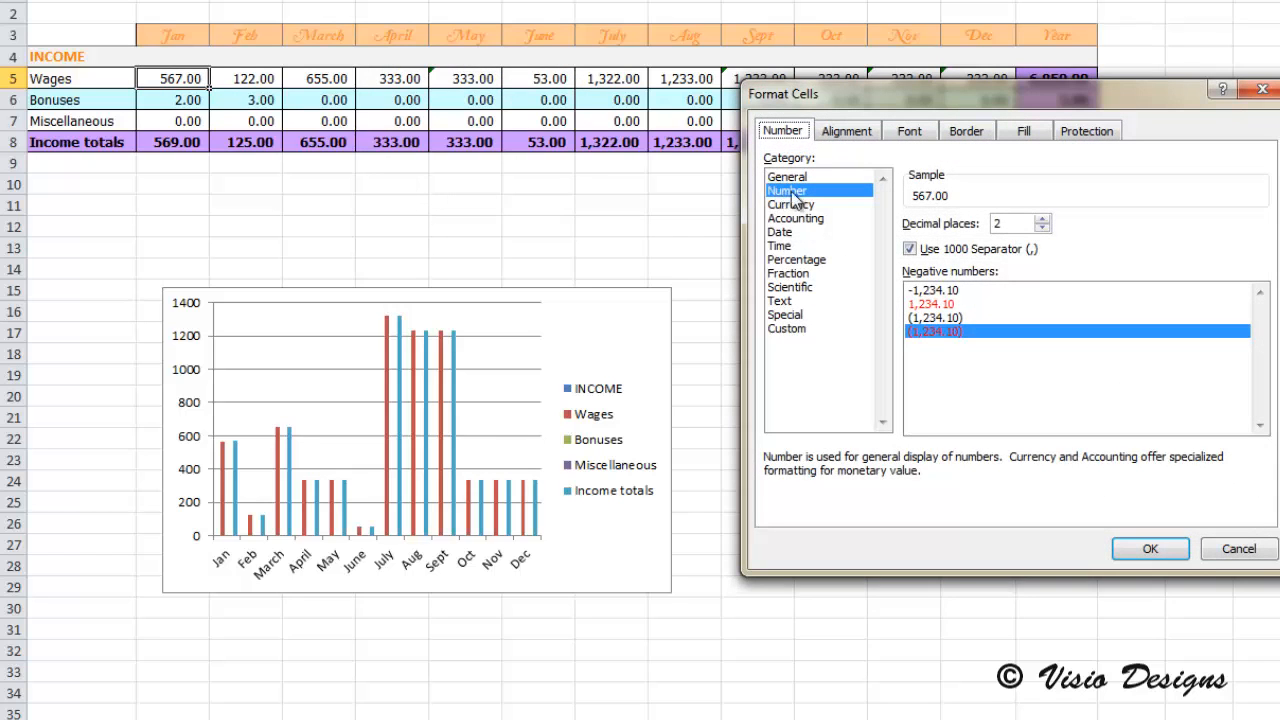
pyautogui.click(811, 177)
pyautogui.click(814, 190)
pyautogui.click(820, 260)
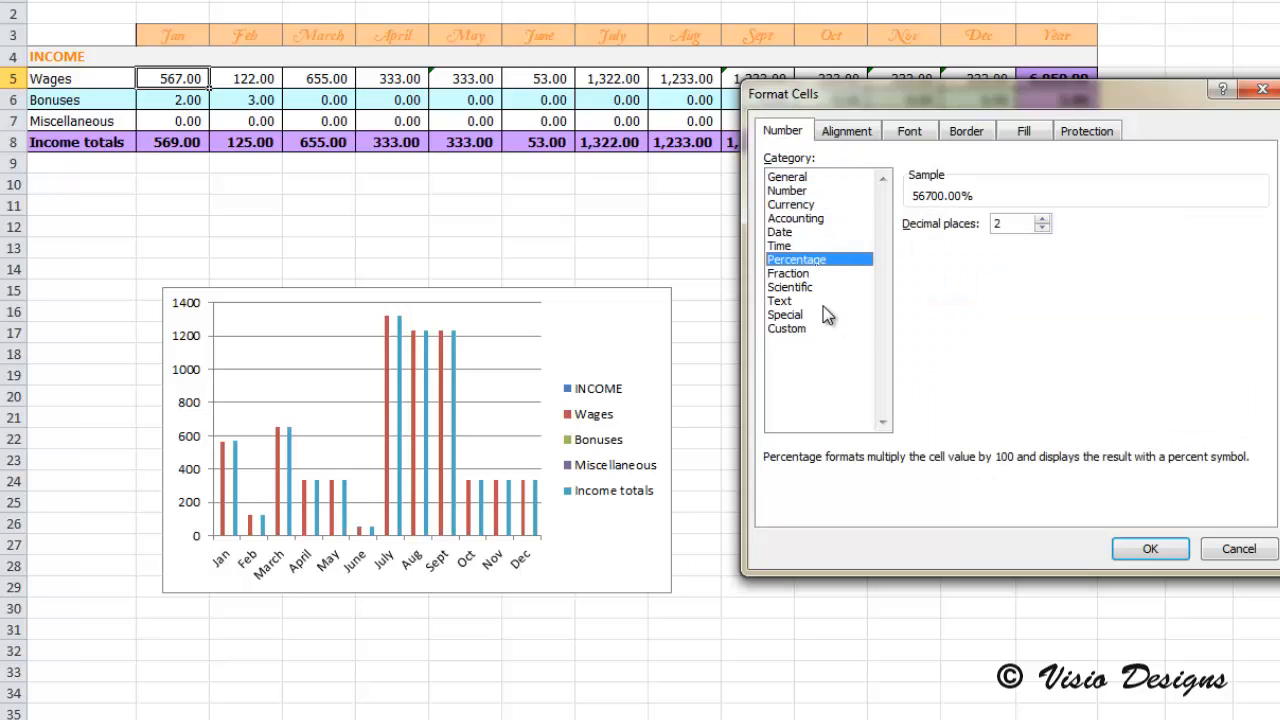
pyautogui.click(788, 328)
pyautogui.click(788, 273)
pyautogui.click(1150, 549)
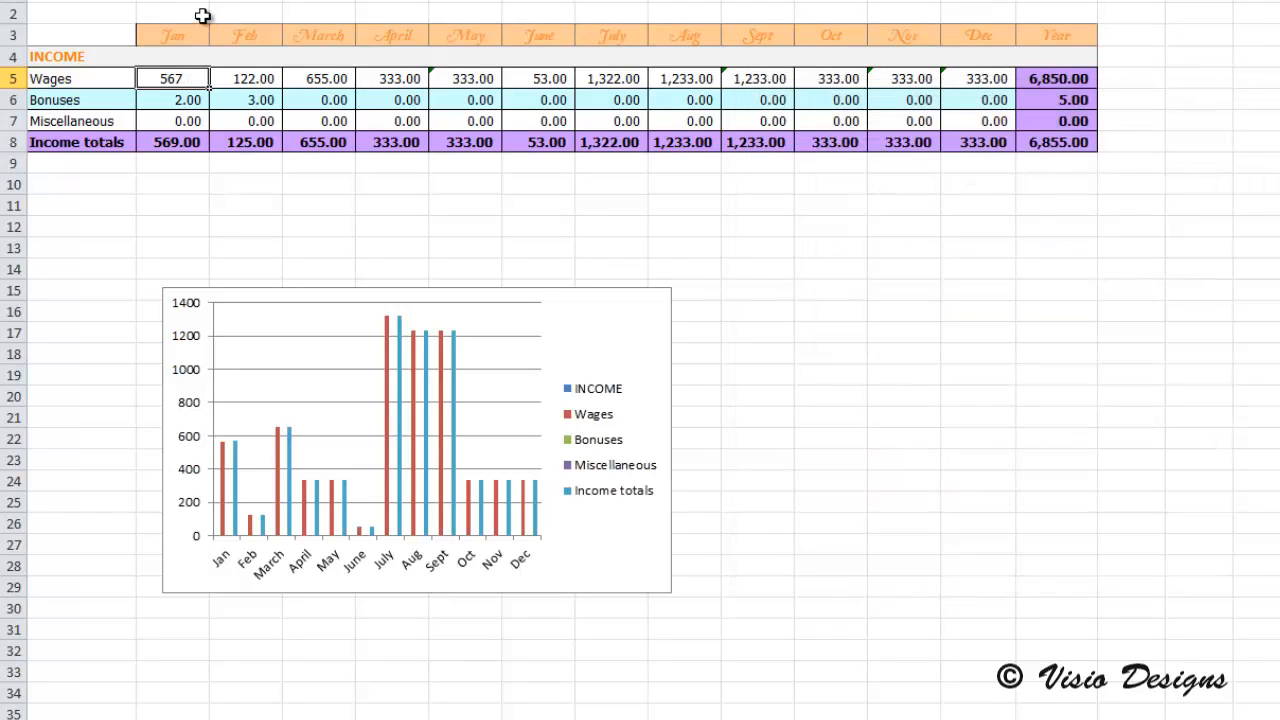
# Step: Open the Format Cells options for the July Wages cell and close them without changes
pyautogui.click(248, 84)
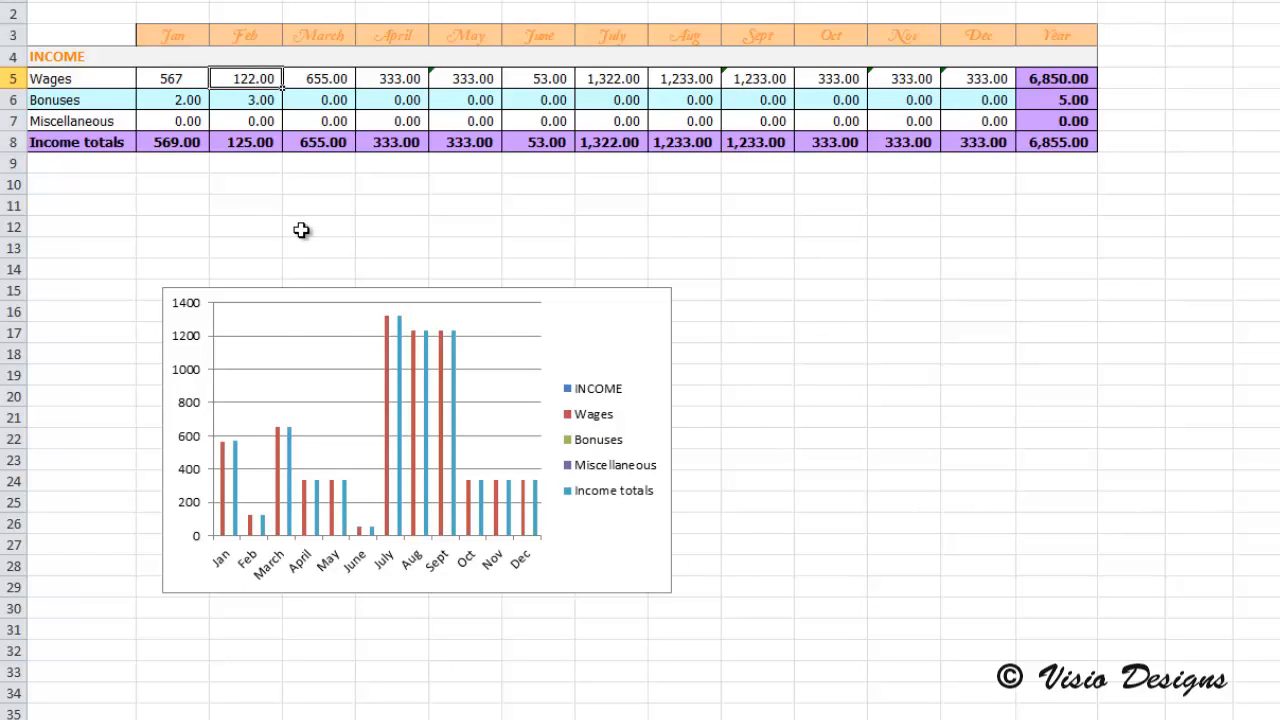
pyautogui.press('Right')
pyautogui.press('Right')
pyautogui.press('Right')
pyautogui.press('Right')
pyautogui.press('Right')
pyautogui.hotkey('ctrl', '1')
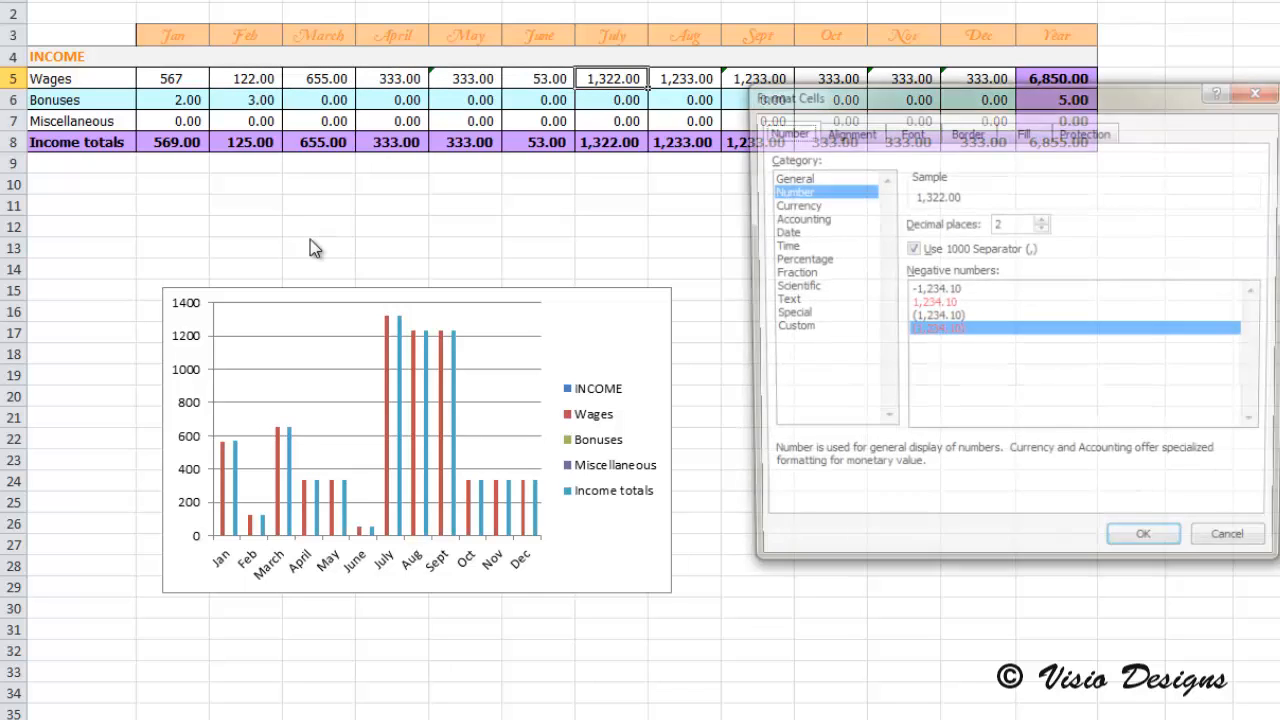
pyautogui.click(1238, 549)
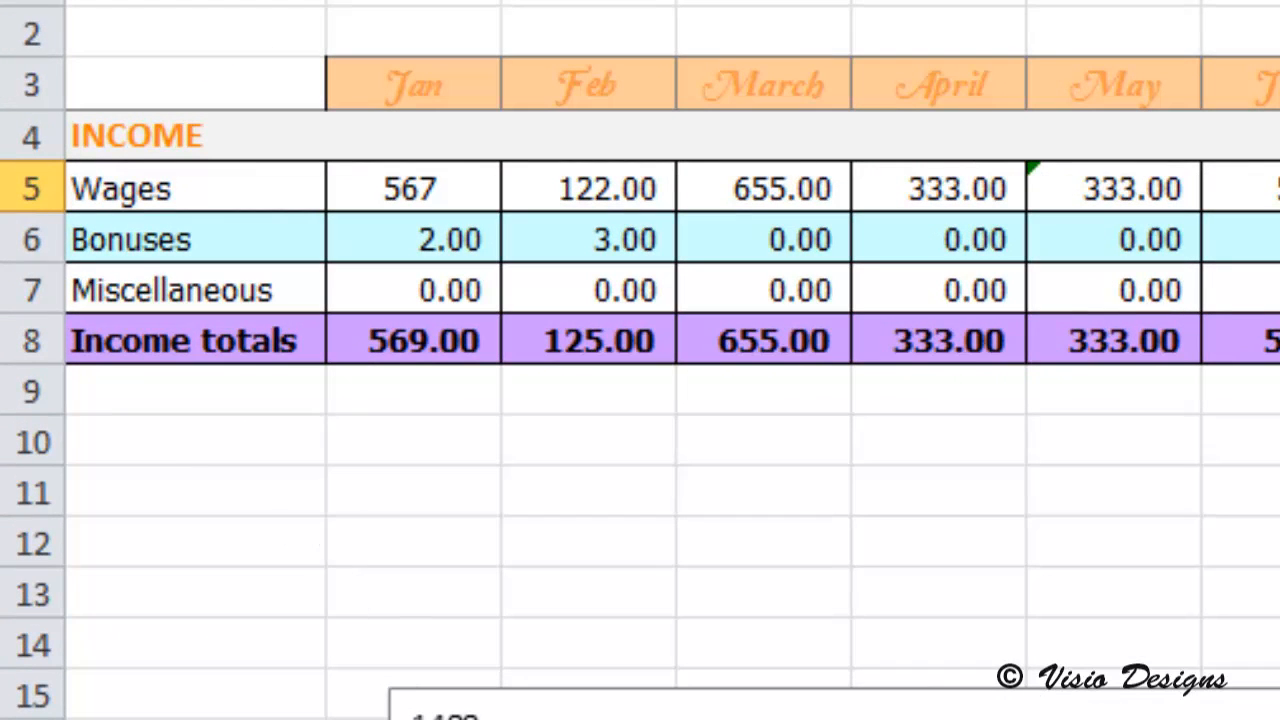
# Step: Insert the current date in row 10 of the label column and the current time beside it in the January column
pyautogui.click(263, 451)
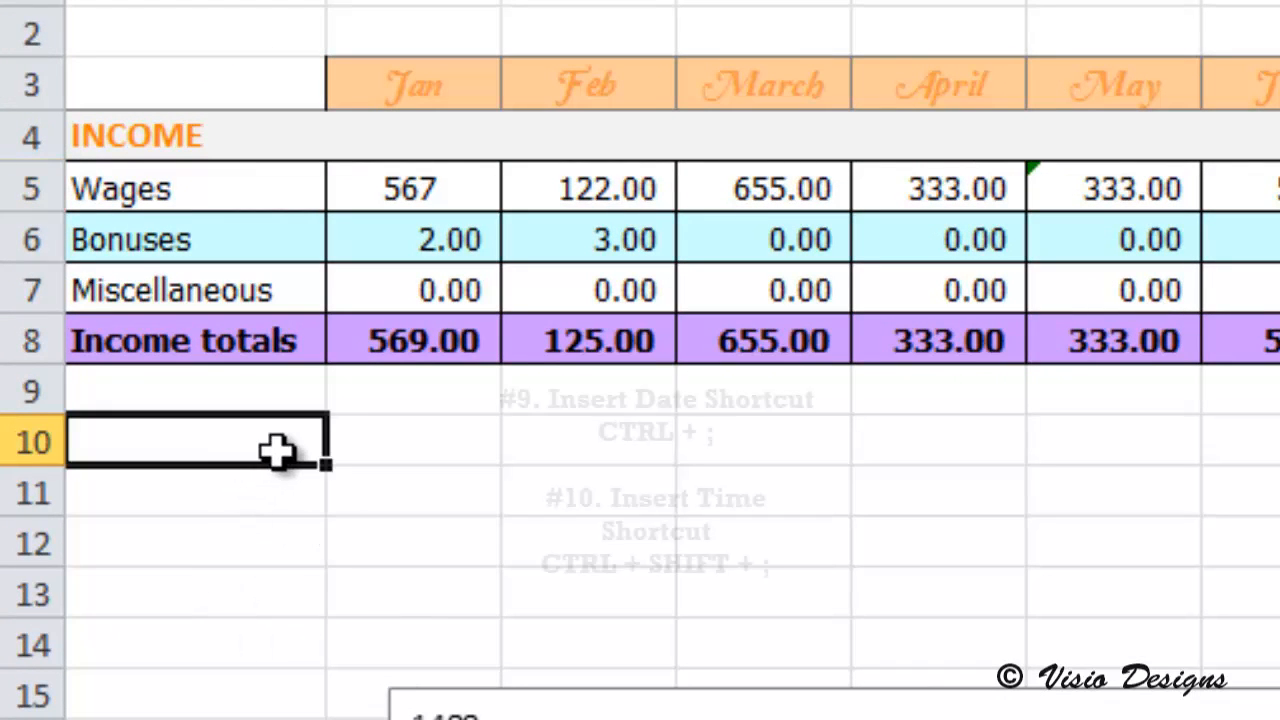
pyautogui.hotkey('ctrl', ';')
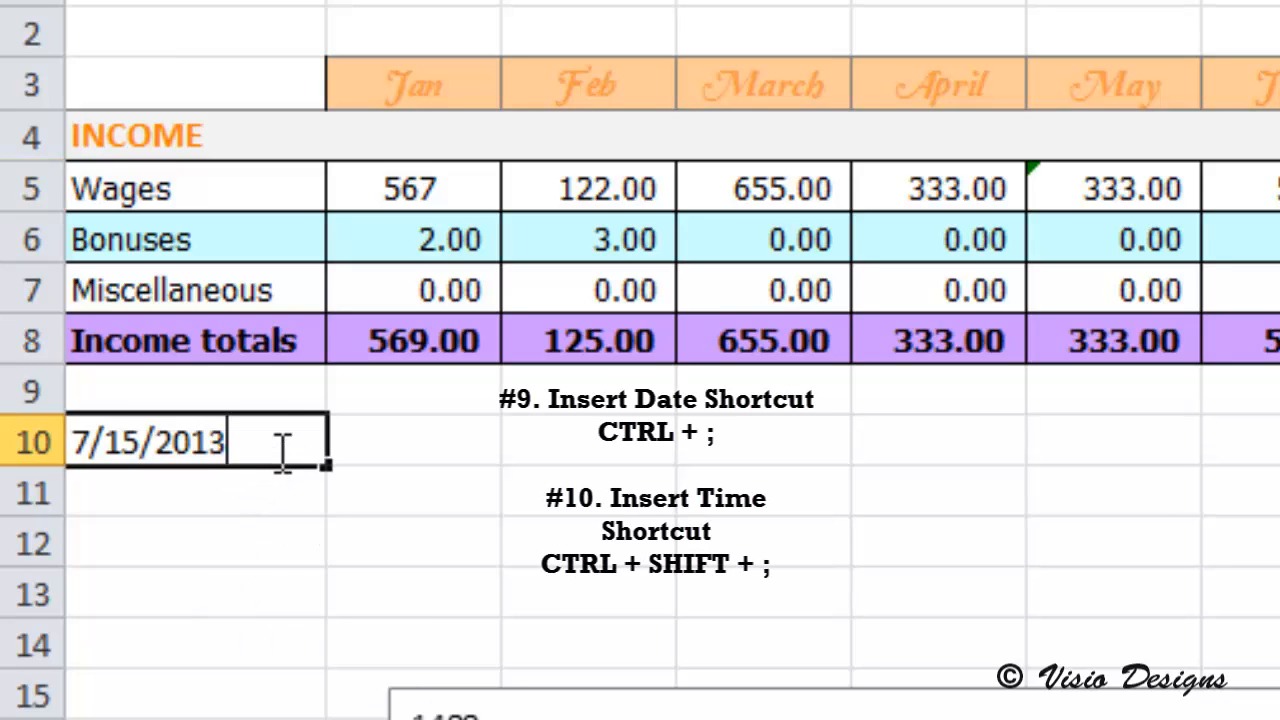
pyautogui.press('Tab')
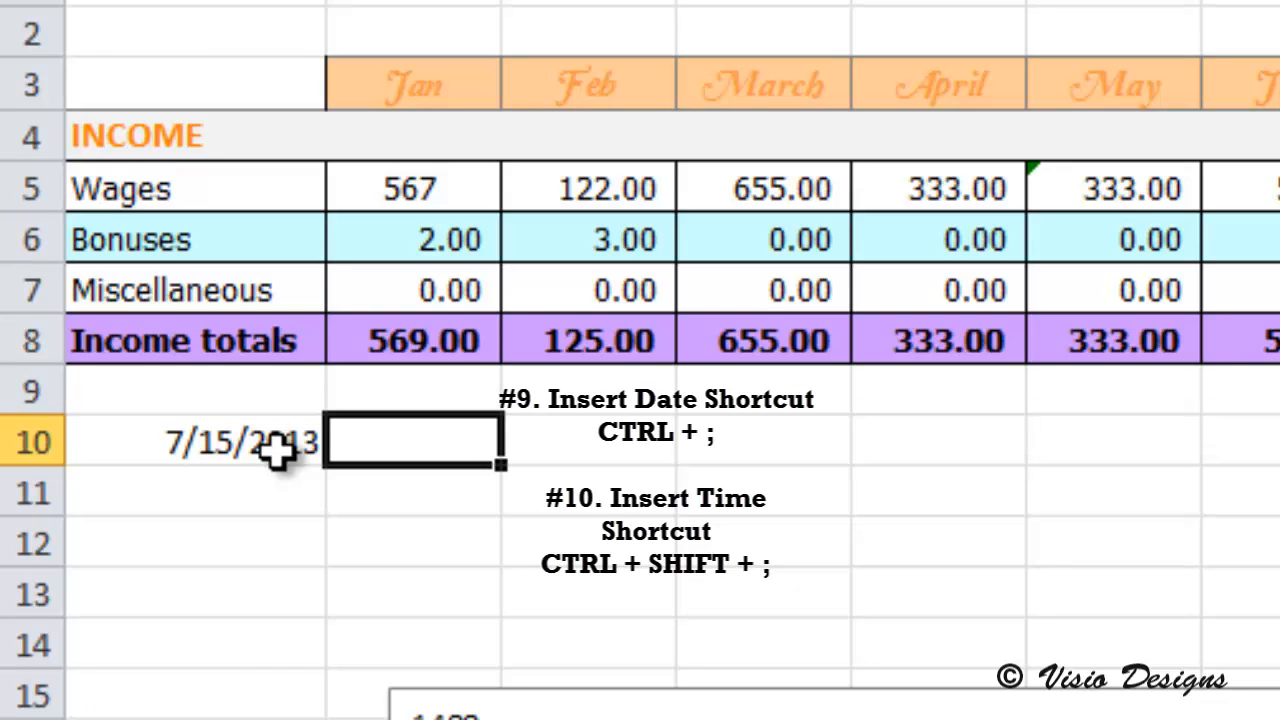
pyautogui.hotkey('ctrl', 'shift', ';')
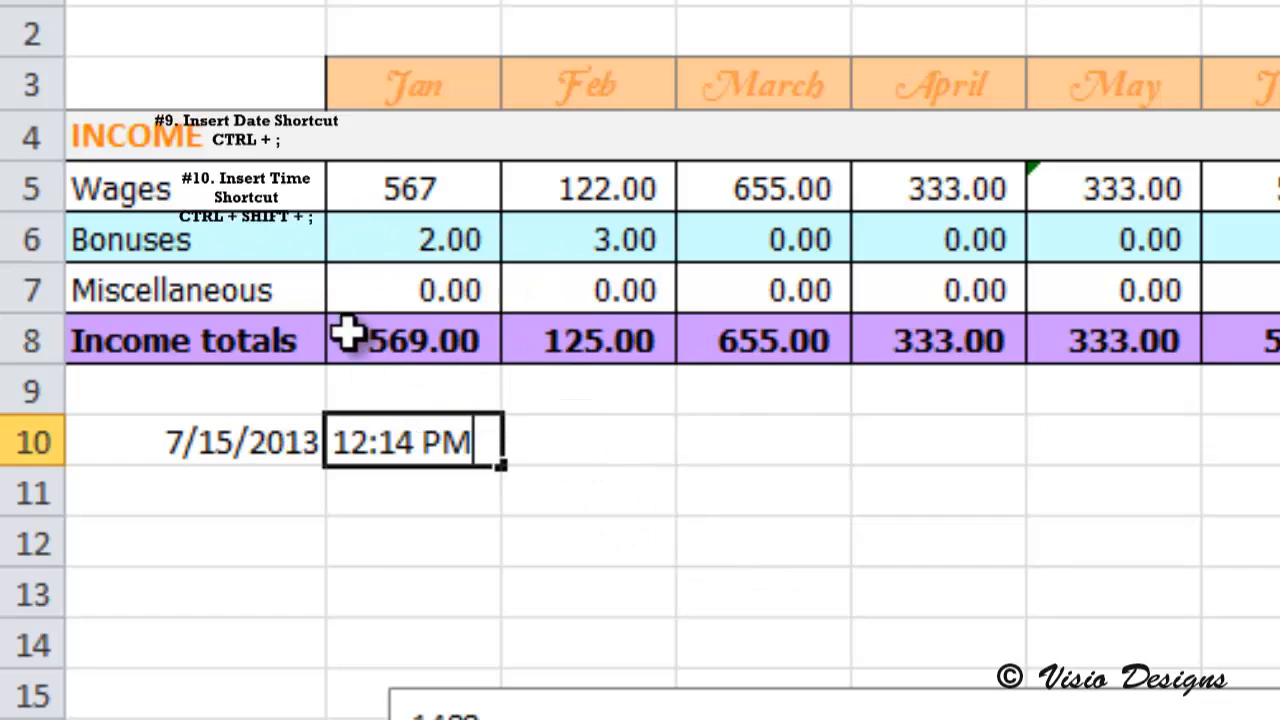
pyautogui.press('Return')
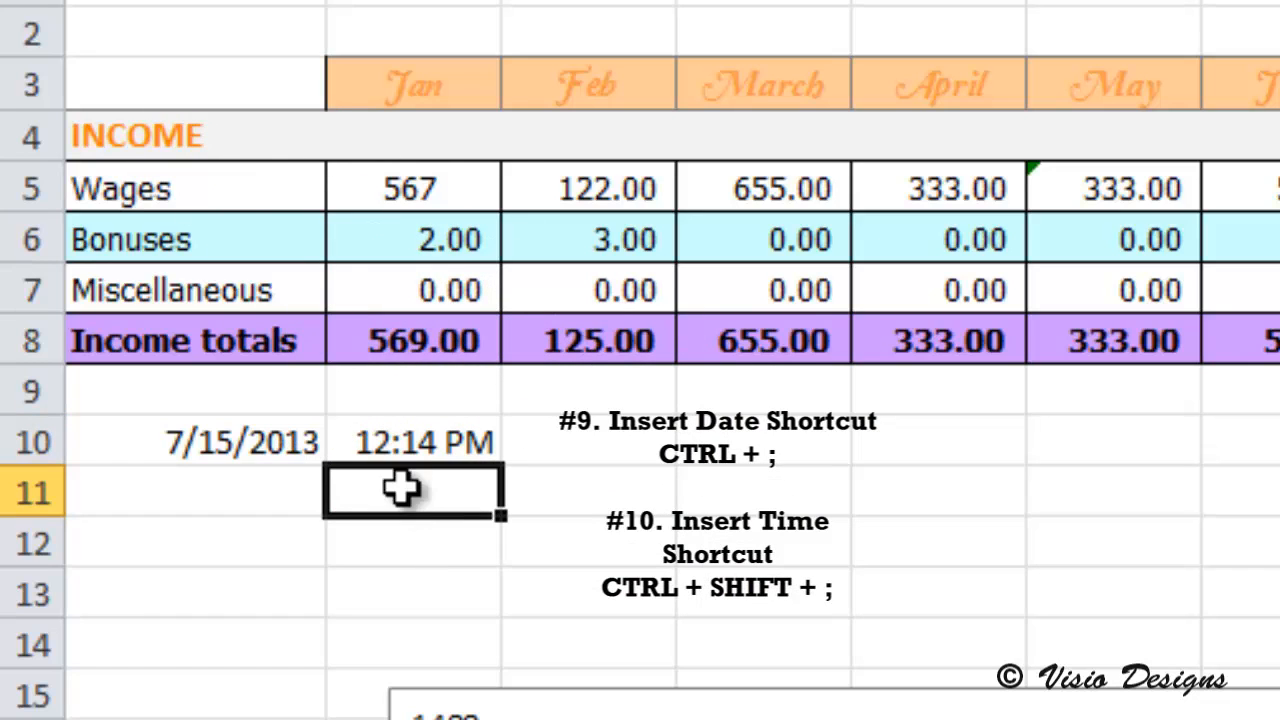
pyautogui.click(290, 435)
pyautogui.click(417, 449)
pyautogui.click(260, 452)
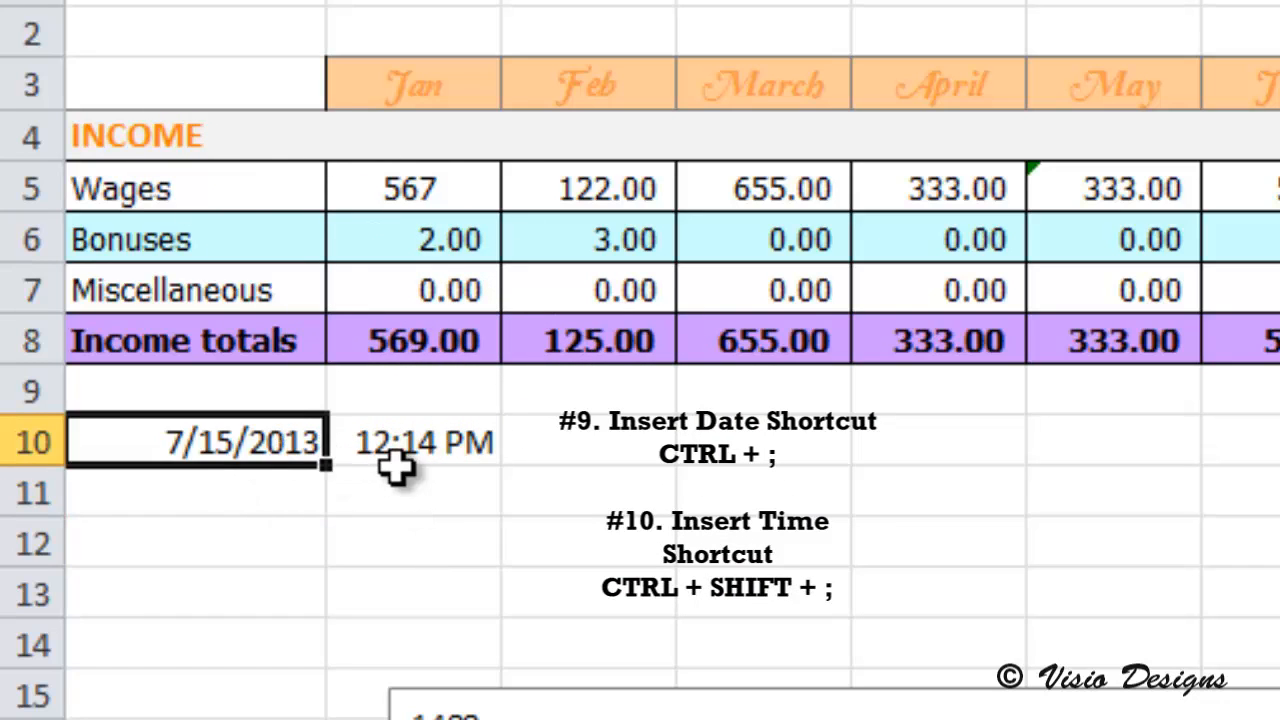
pyautogui.click(397, 469)
pyautogui.click(397, 458)
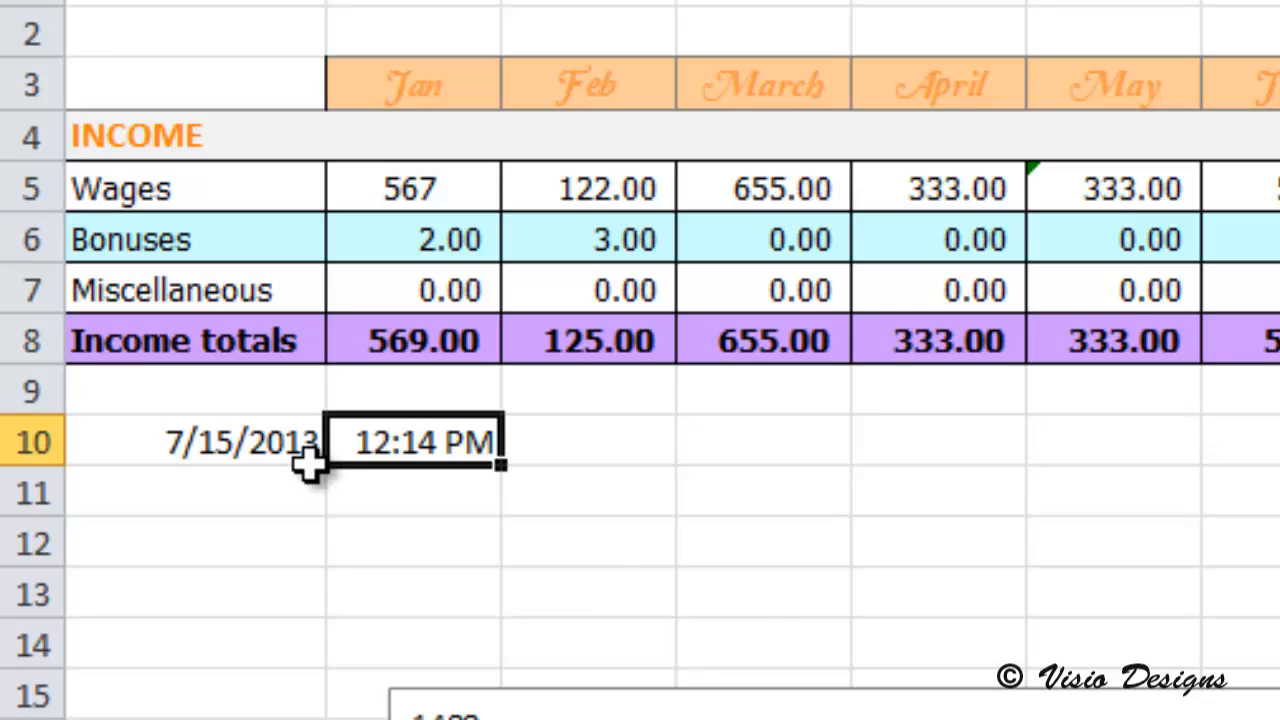
pyautogui.click(291, 15)
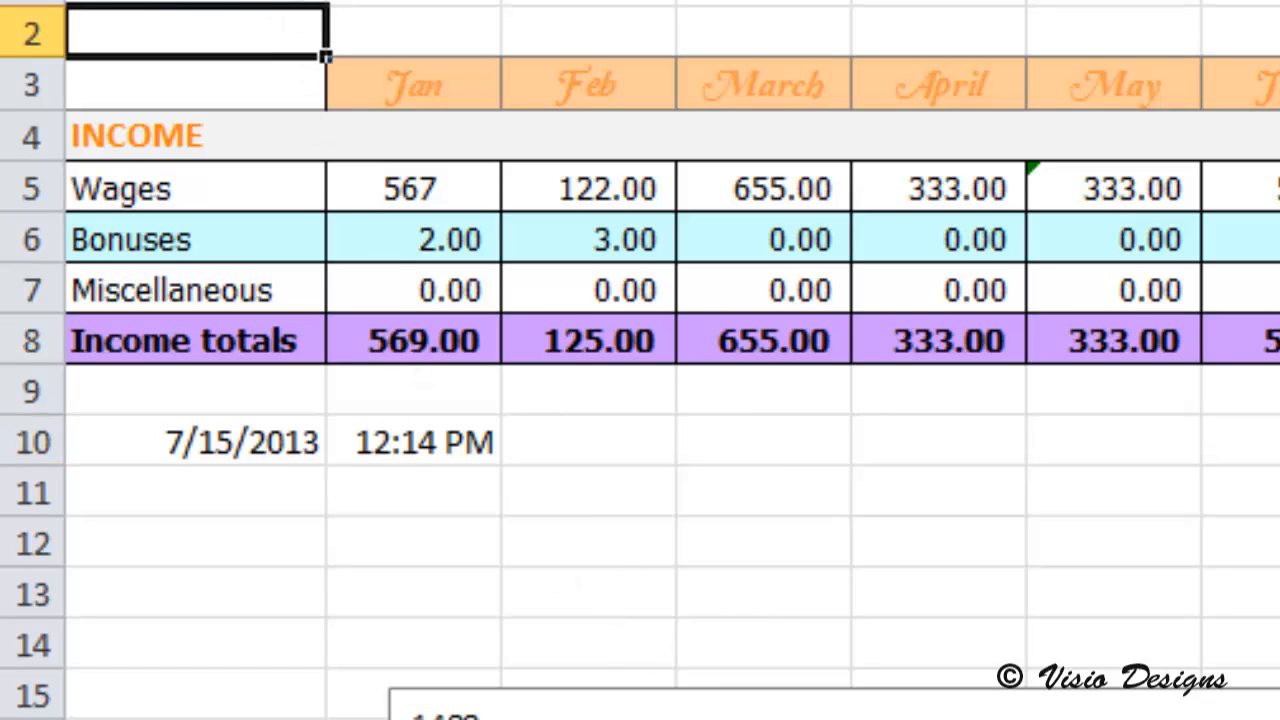
pyautogui.click(294, 2)
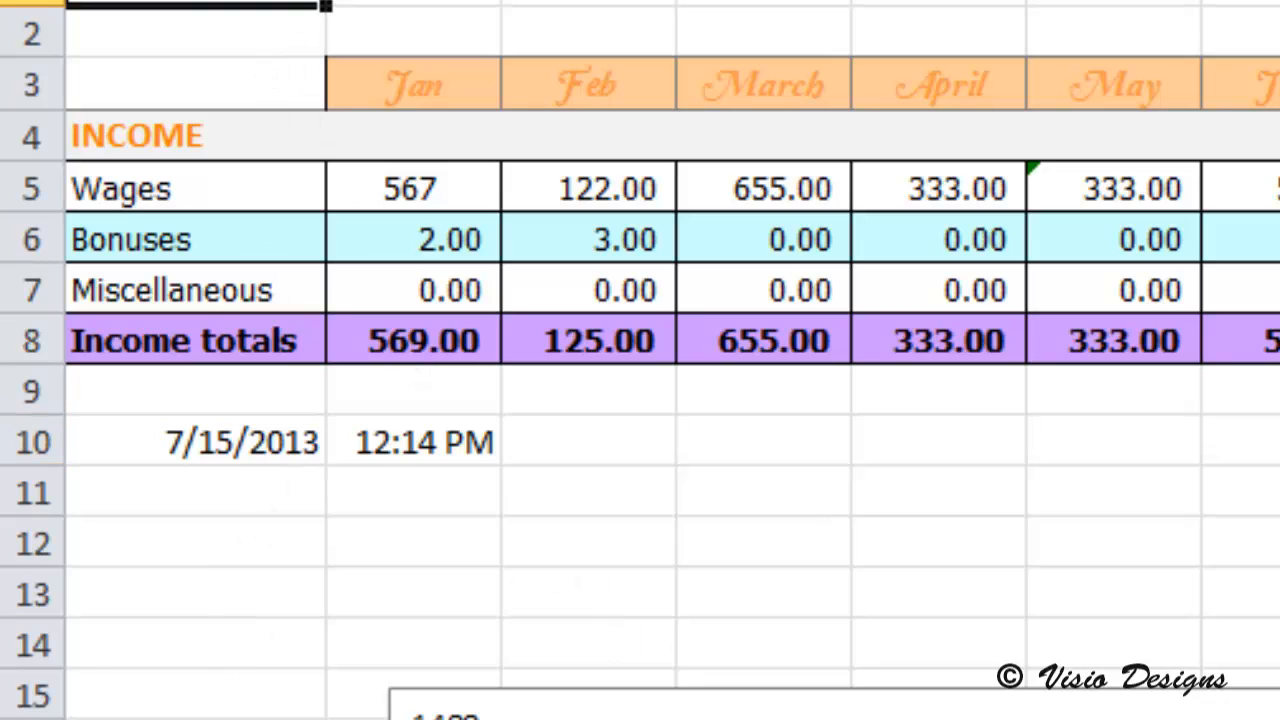
# Step: Insert the current date in each label-column cell from row 11 down to row 19
pyautogui.click(230, 506)
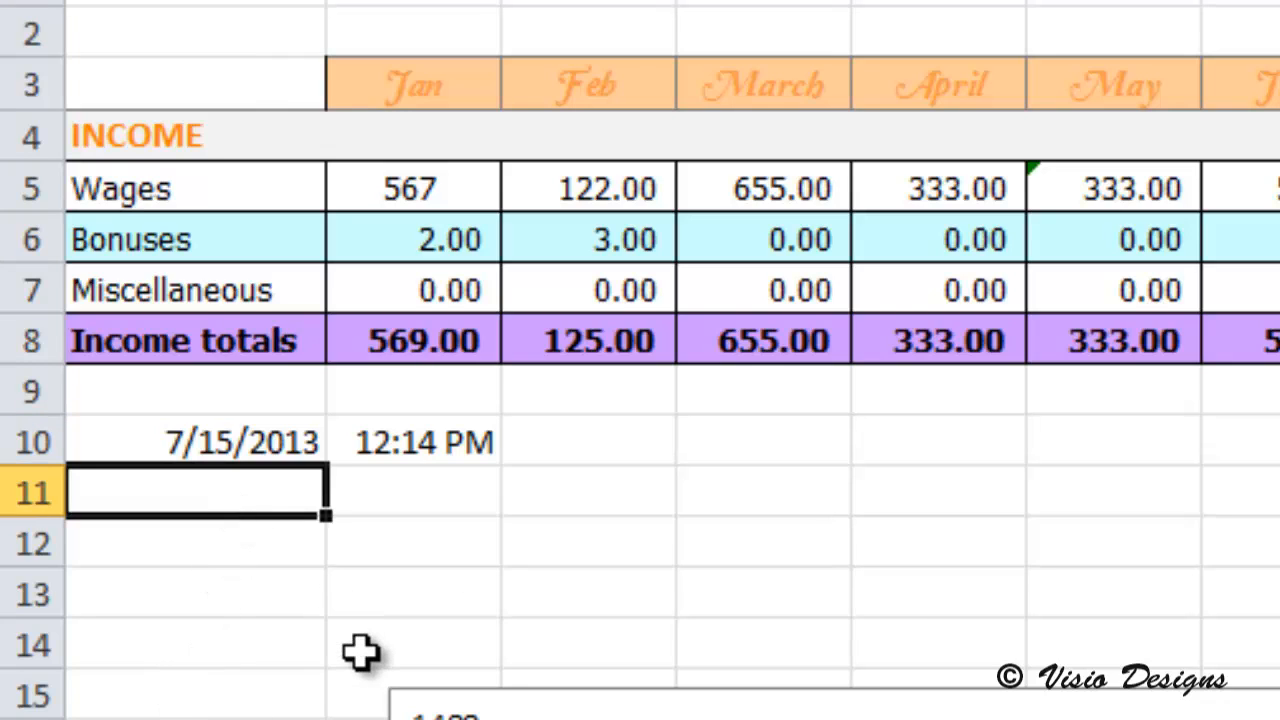
pyautogui.hotkey('ctrl', ';')
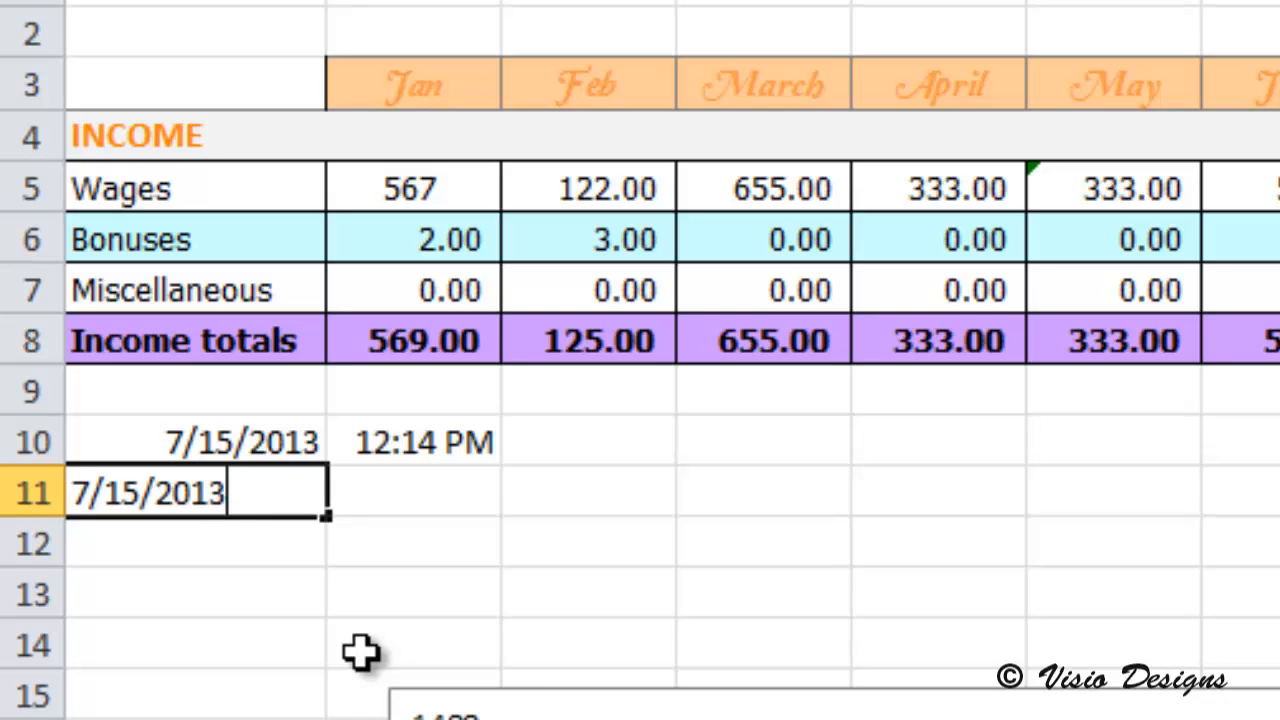
pyautogui.press('Return')
pyautogui.hotkey('ctrl', ';')
pyautogui.press('Return')
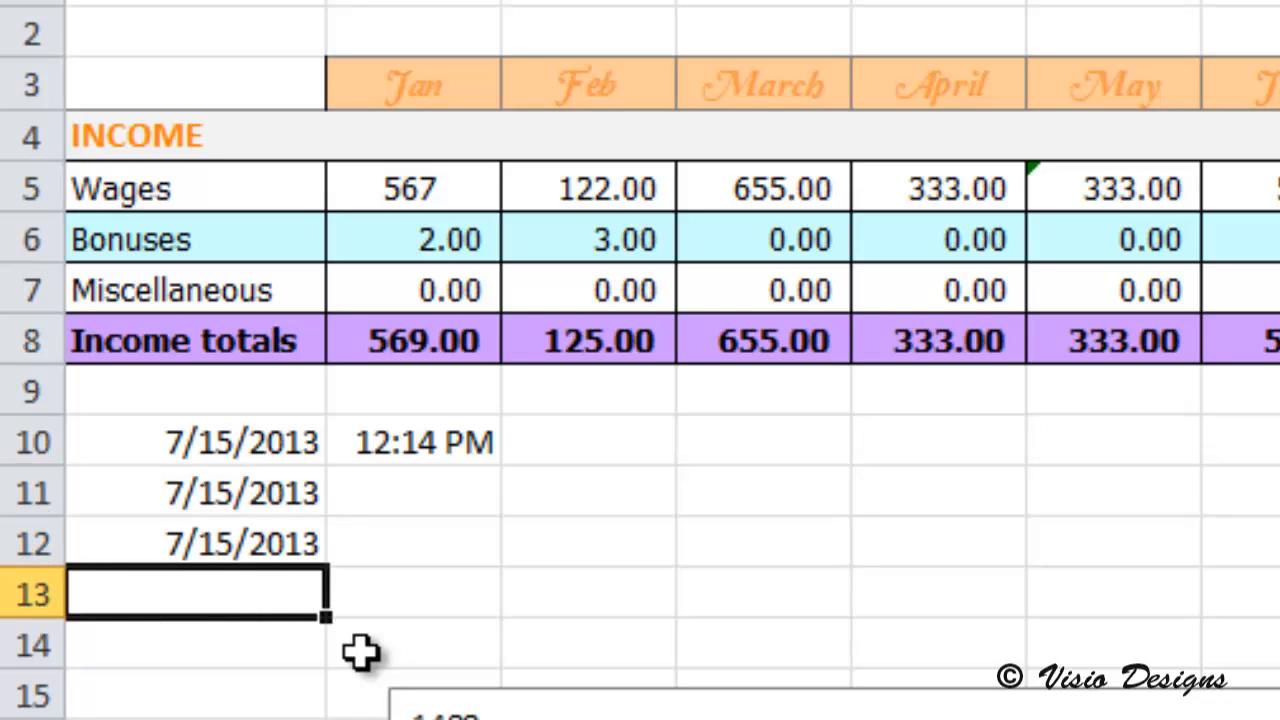
pyautogui.hotkey('ctrl', ';')
pyautogui.press('Return')
pyautogui.hotkey('ctrl', ';')
pyautogui.press('Return')
pyautogui.hotkey('ctrl', ';')
pyautogui.press('Return')
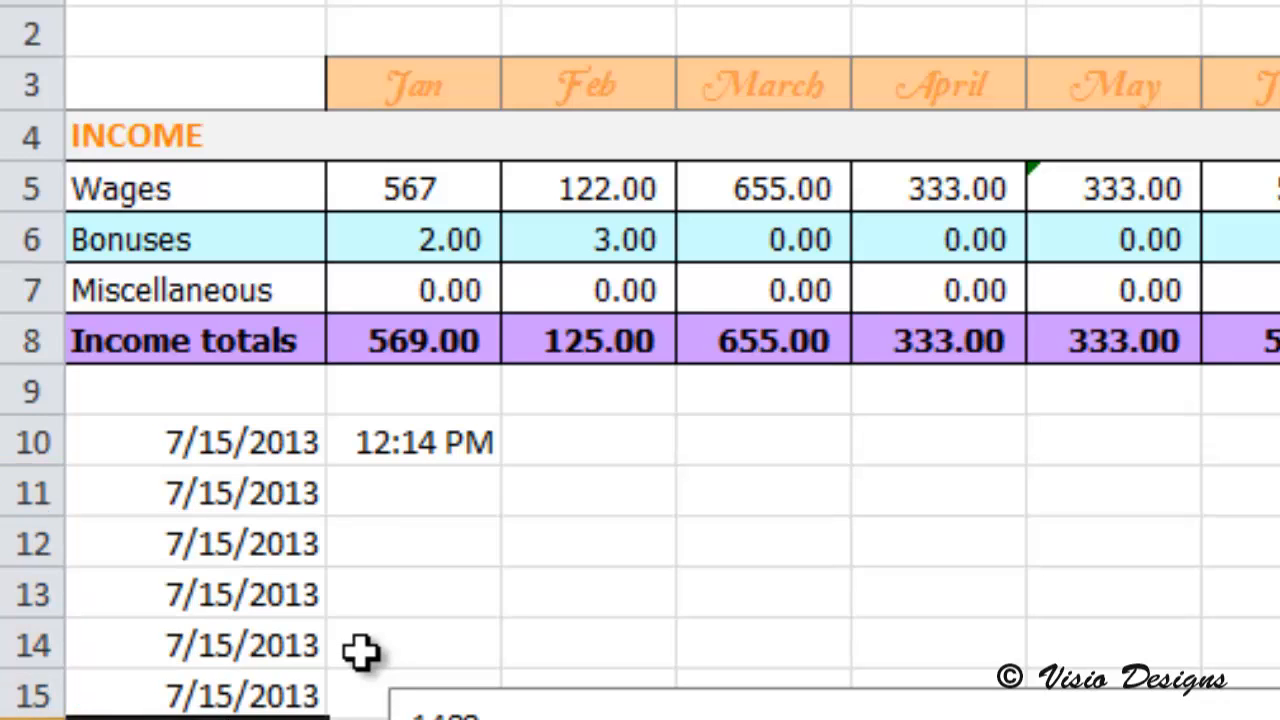
pyautogui.hotkey('ctrl', ';')
pyautogui.press('Return')
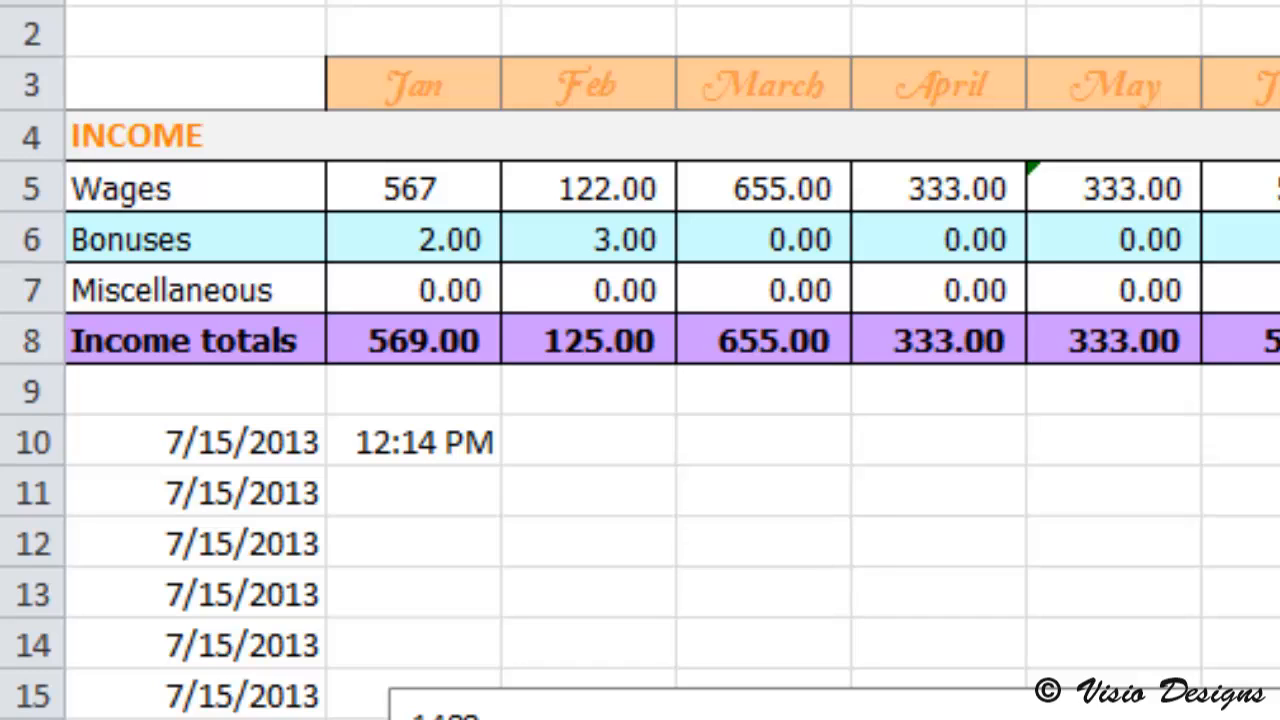
# Step: Apply the Currency format to all January to December amounts from the Wages row through the Income totals row
pyautogui.click(449, 343)
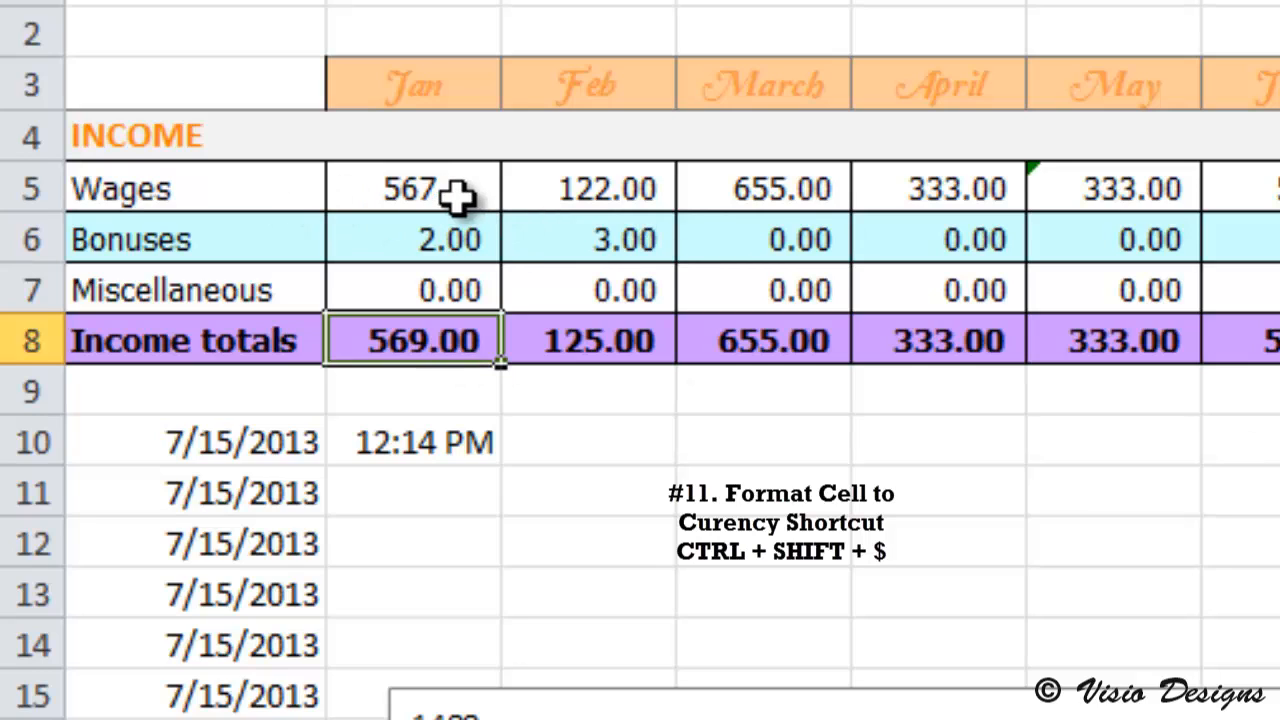
pyautogui.moveTo(457, 198); pyautogui.dragTo(1279, 340)
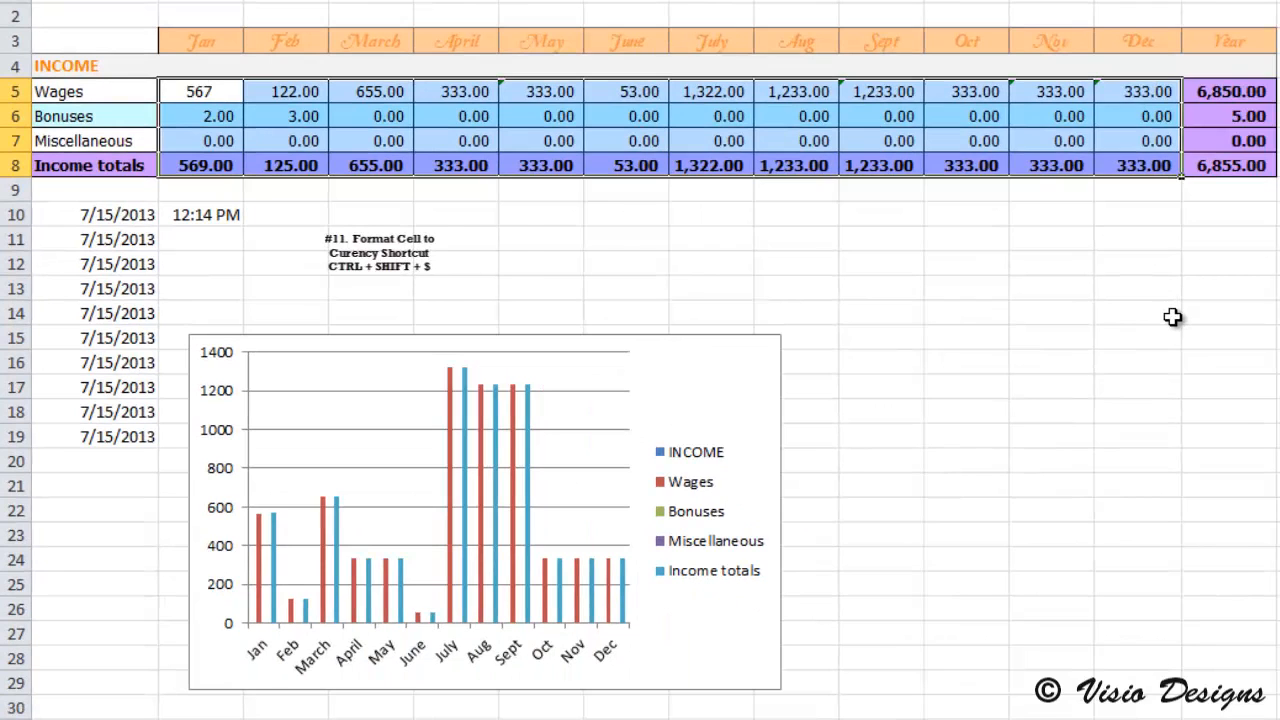
pyautogui.hotkey('ctrl', 'shift', '4')
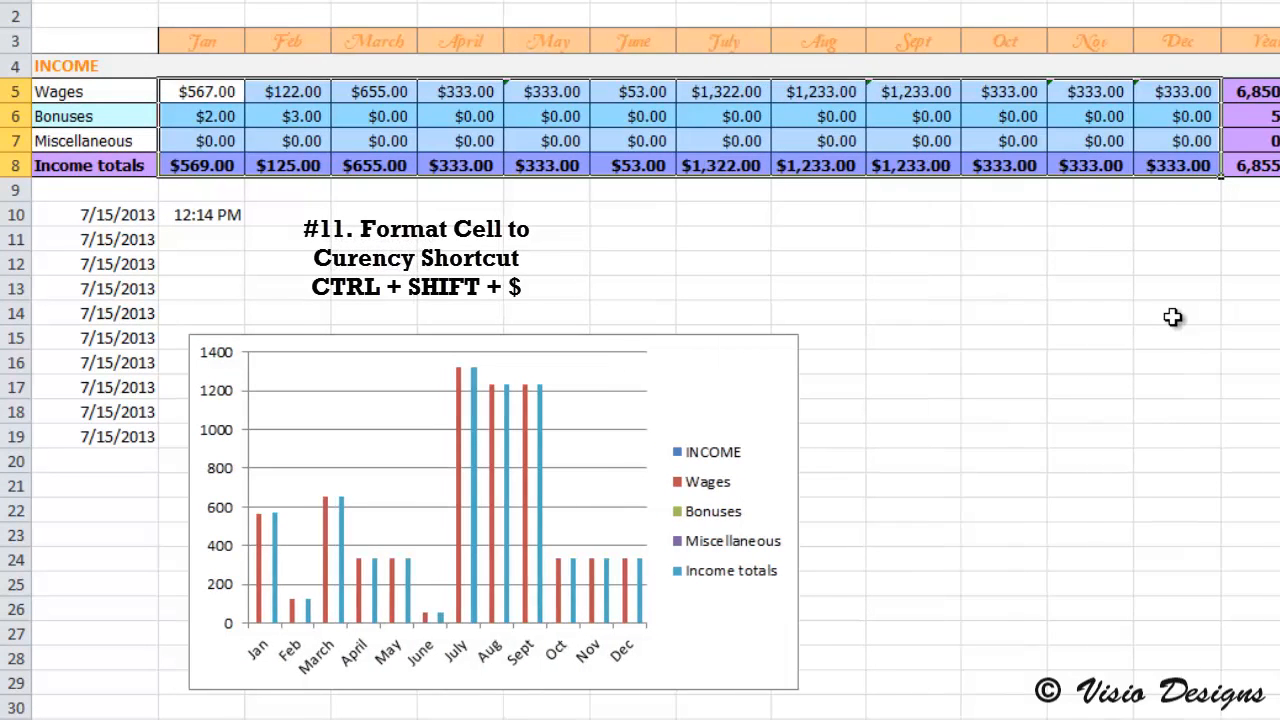
pyautogui.click(818, 112)
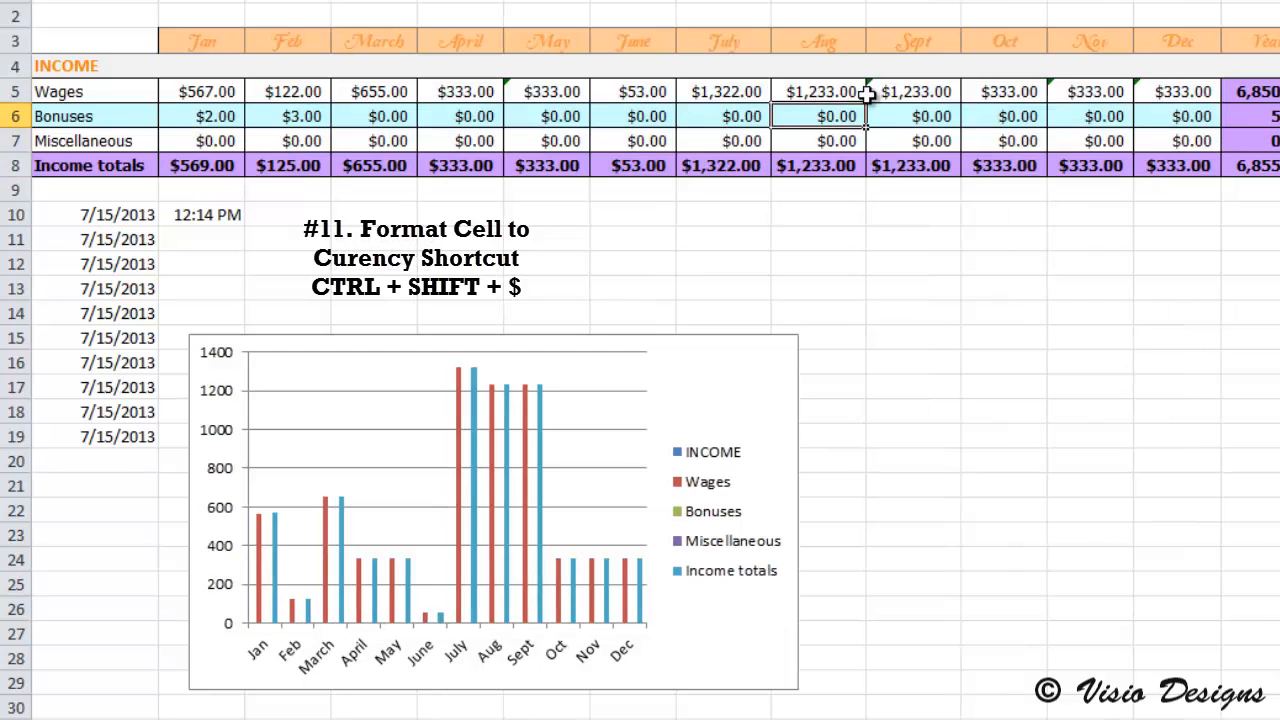
pyautogui.moveTo(1190, 95); pyautogui.dragTo(258, 160)
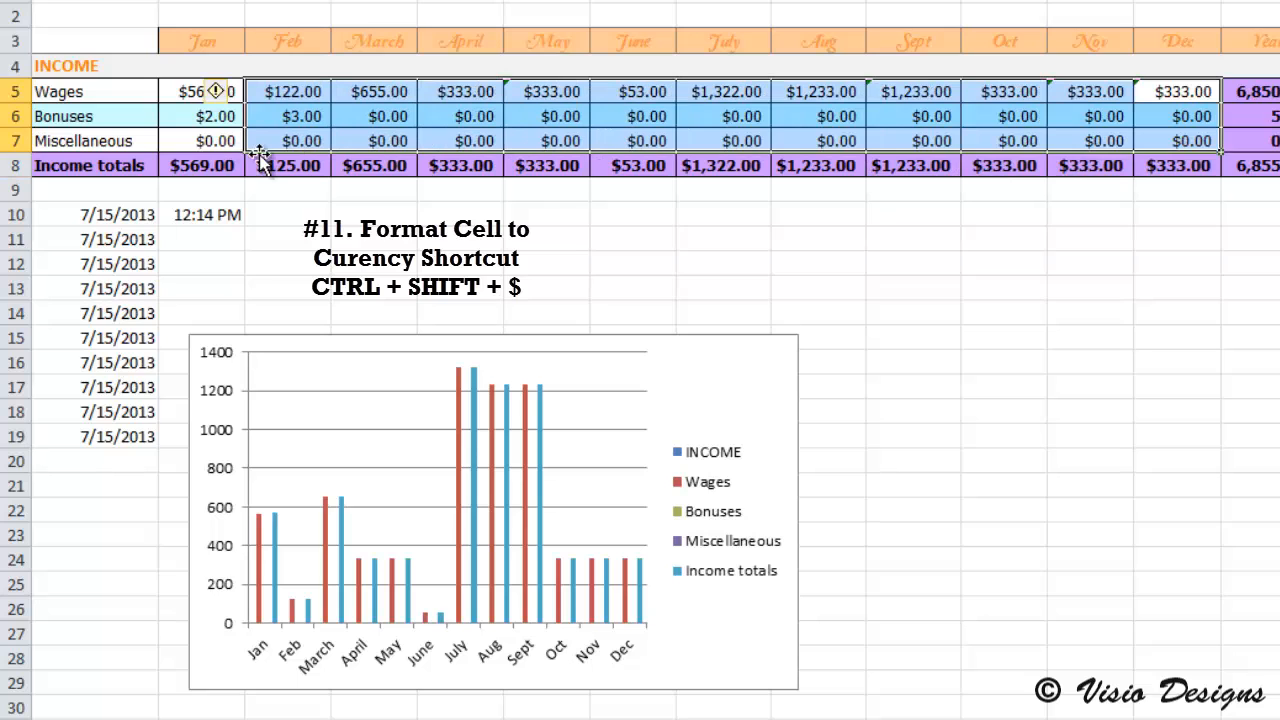
pyautogui.click(225, 175)
pyautogui.click(209, 90)
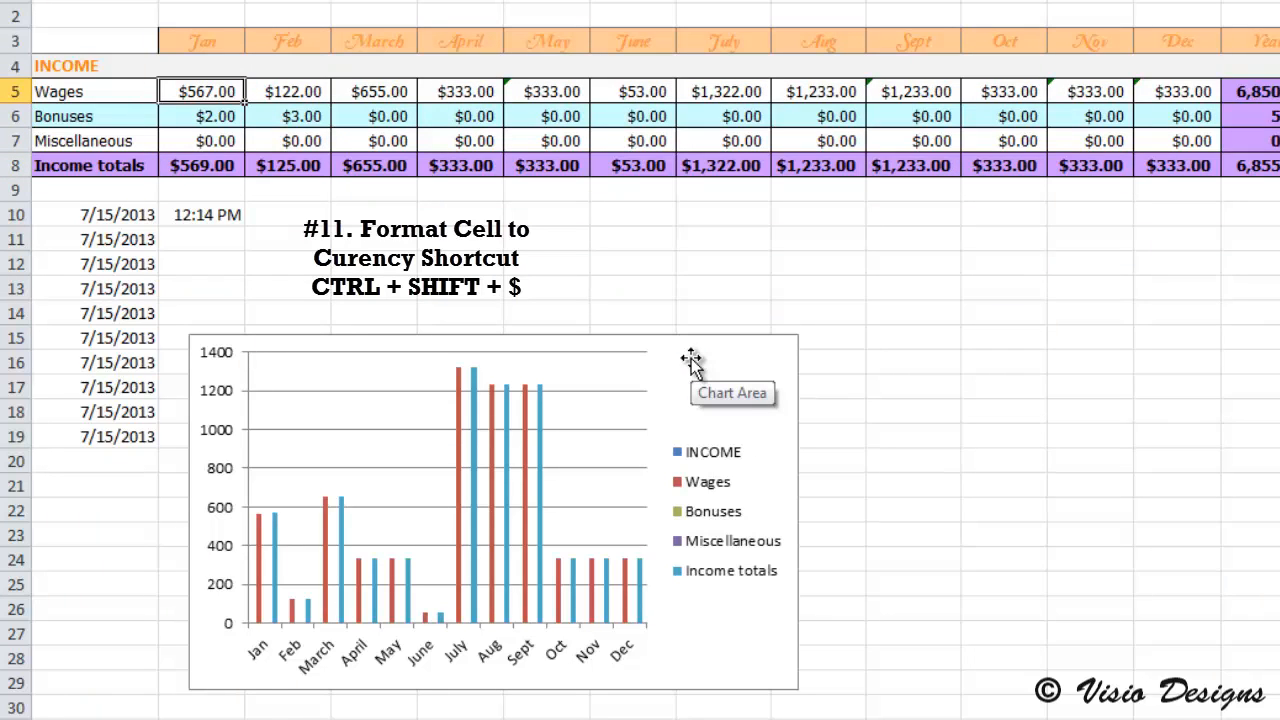
pyautogui.click(195, 116)
pyautogui.click(305, 116)
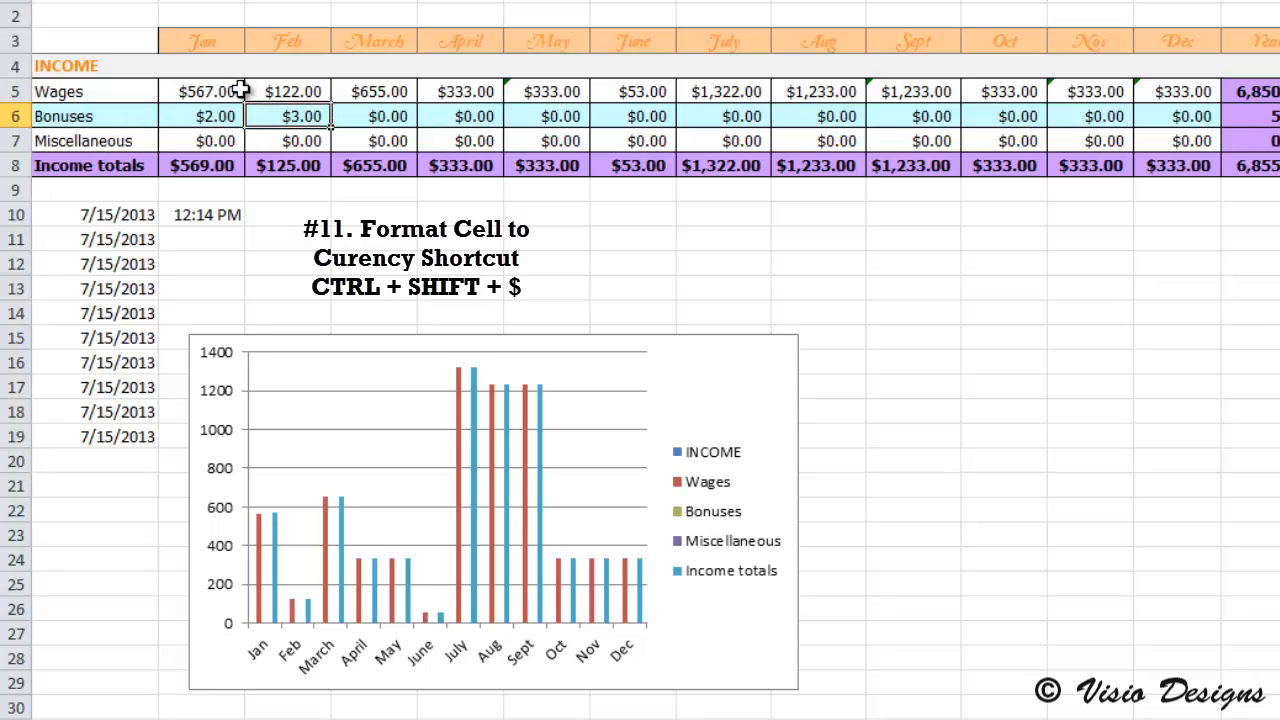
pyautogui.moveTo(228, 91); pyautogui.dragTo(1152, 172)
pyautogui.click(896, 91)
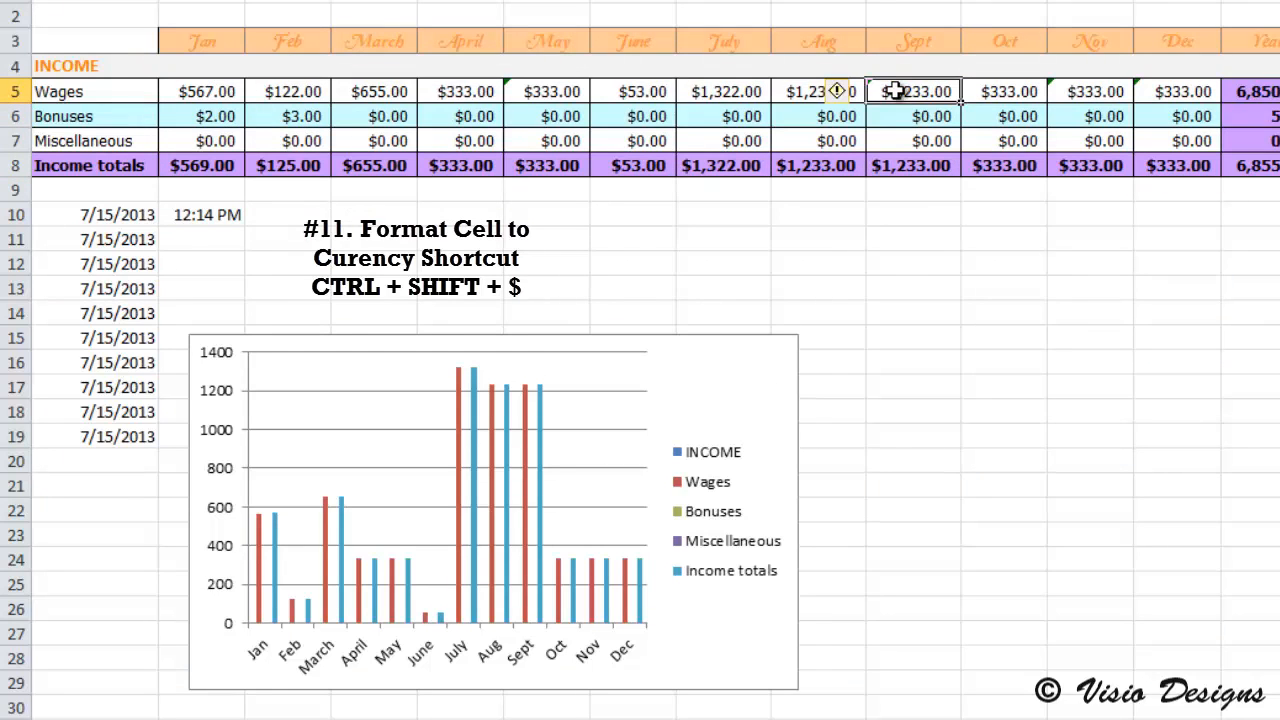
# Step: View the Currency number options in Format Cells for the December Bonuses cell and close them without changes
pyautogui.rightClick(1193, 118)
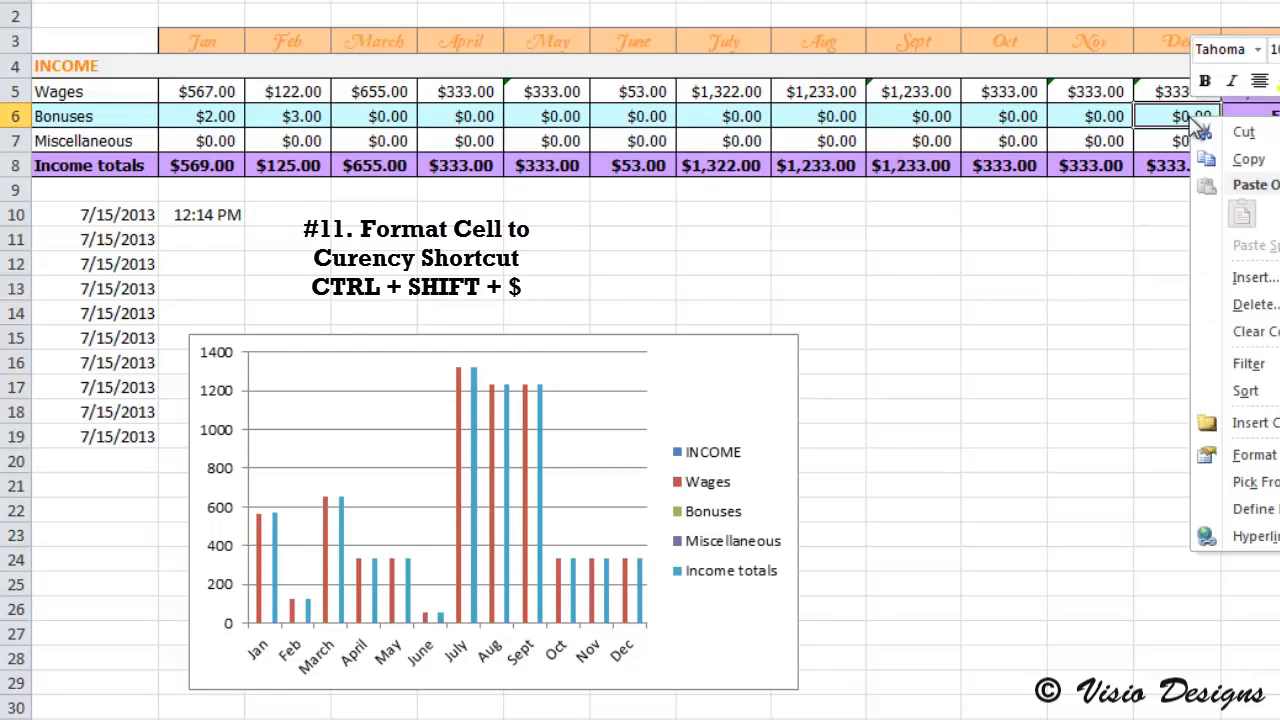
pyautogui.click(1175, 115)
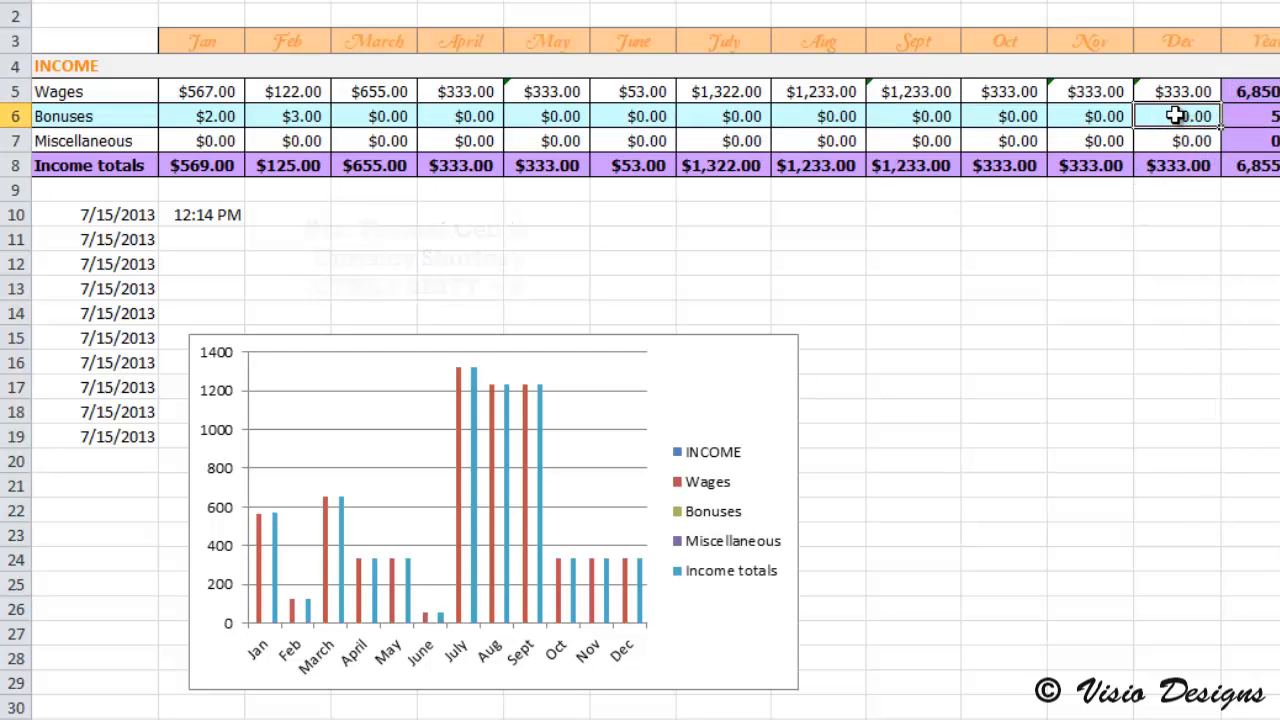
pyautogui.hotkey('ctrl', '1')
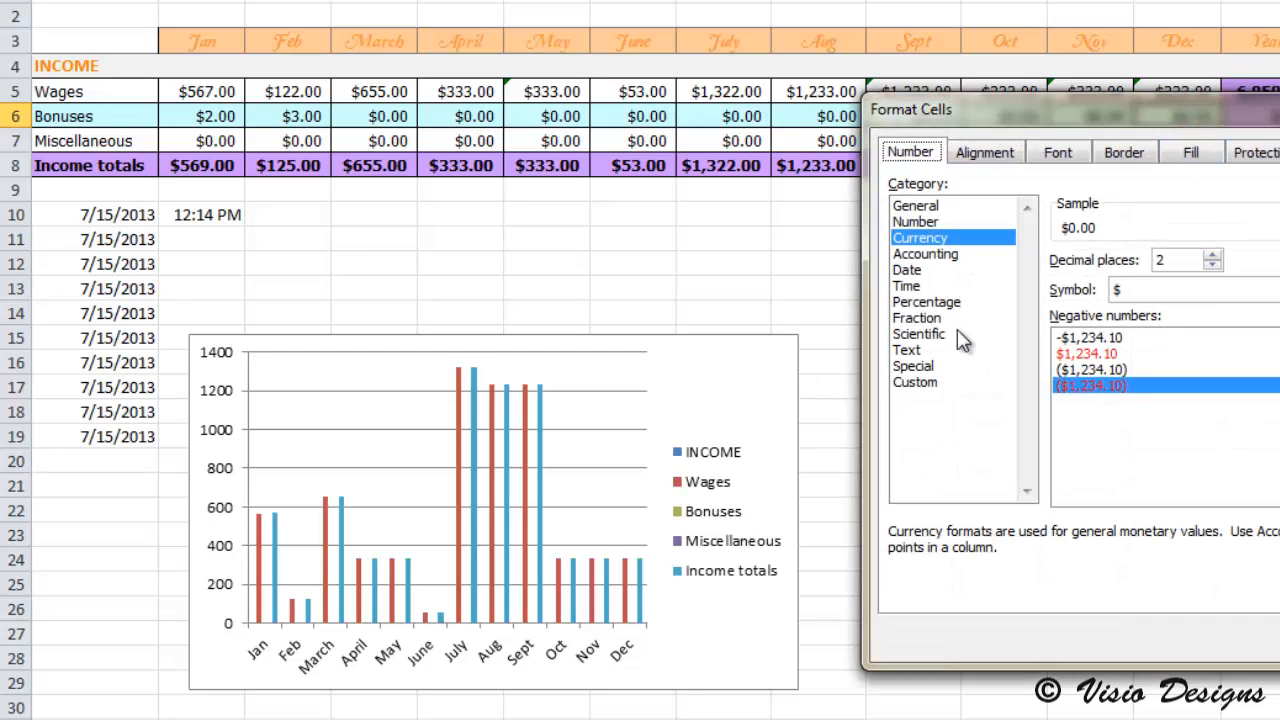
pyautogui.click(970, 240)
pyautogui.press('Escape')
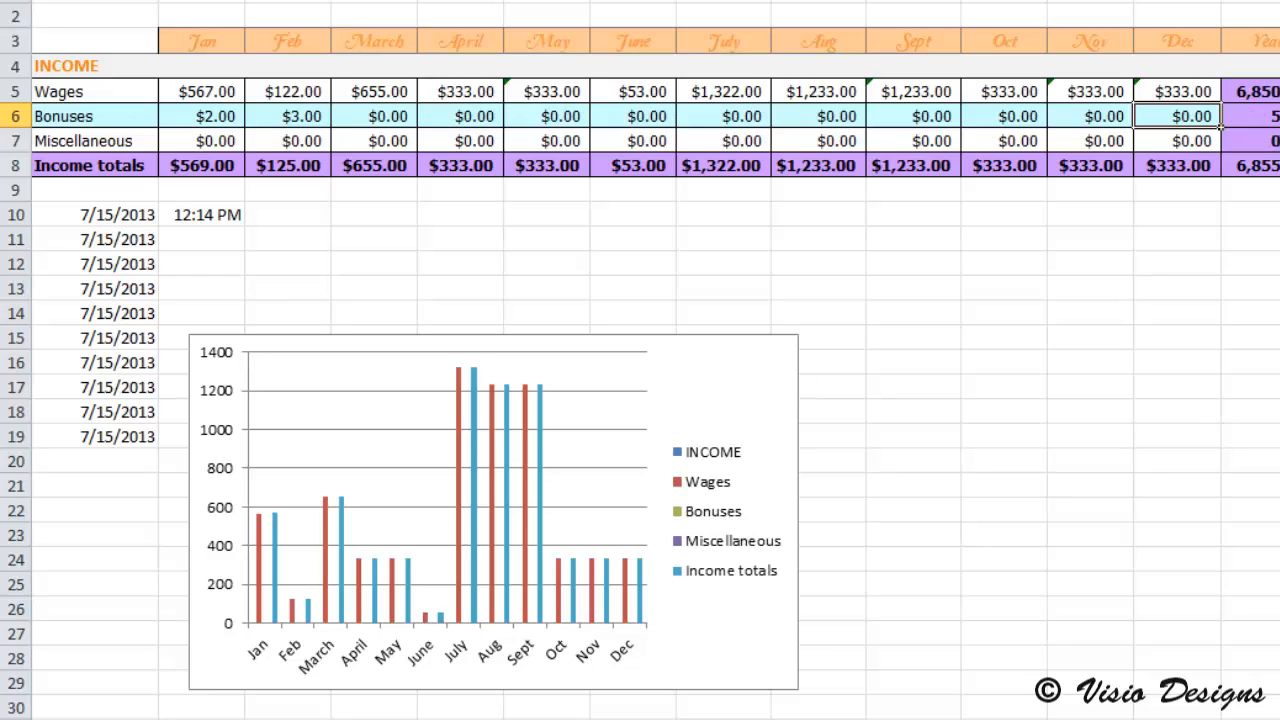
pyautogui.click(268, 216)
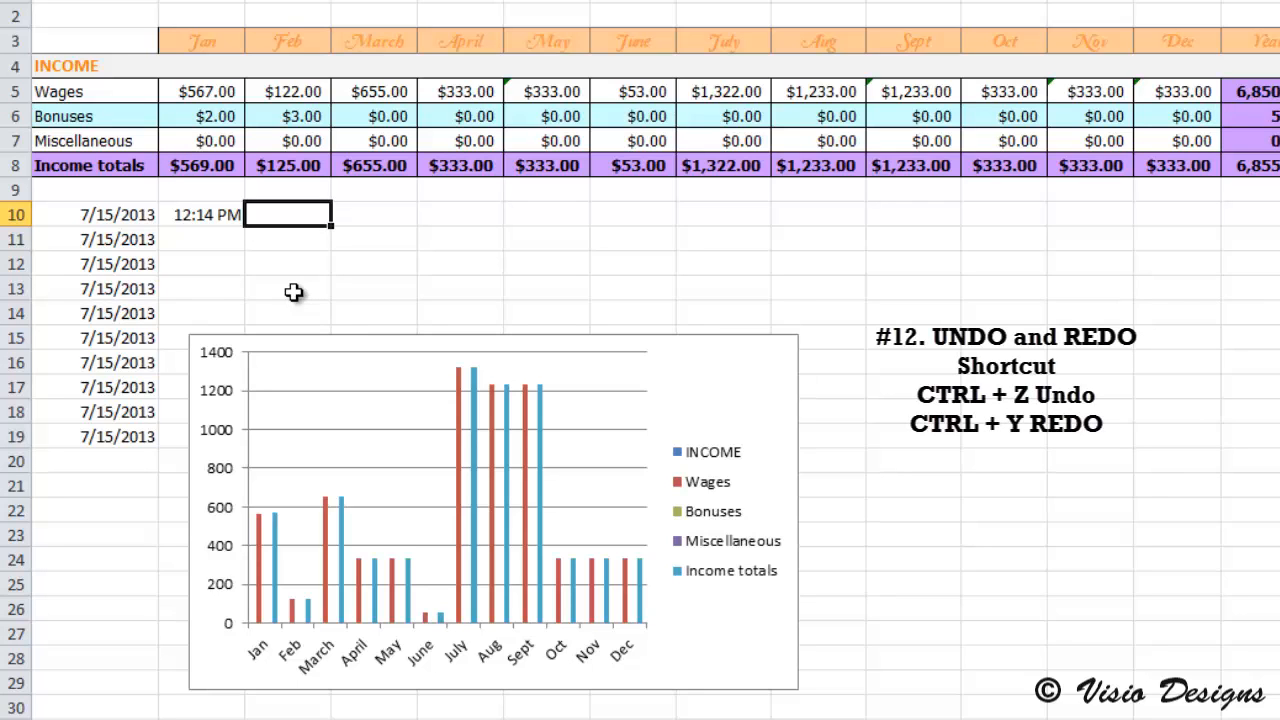
pyautogui.click(356, 240)
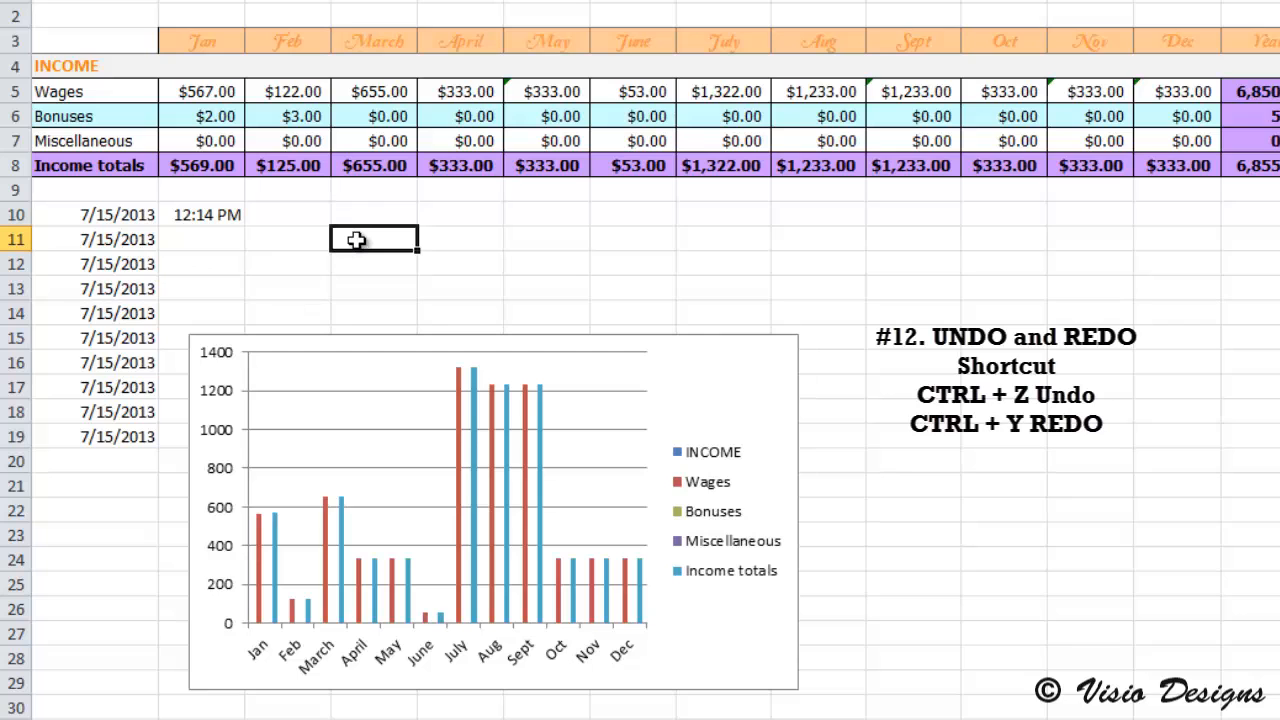
# Step: Undo the recent changes back through the Currency formatting, the dates and time in rows 10 to 19, and the January Wages number format
pyautogui.hotkey('ctrl', 'z')
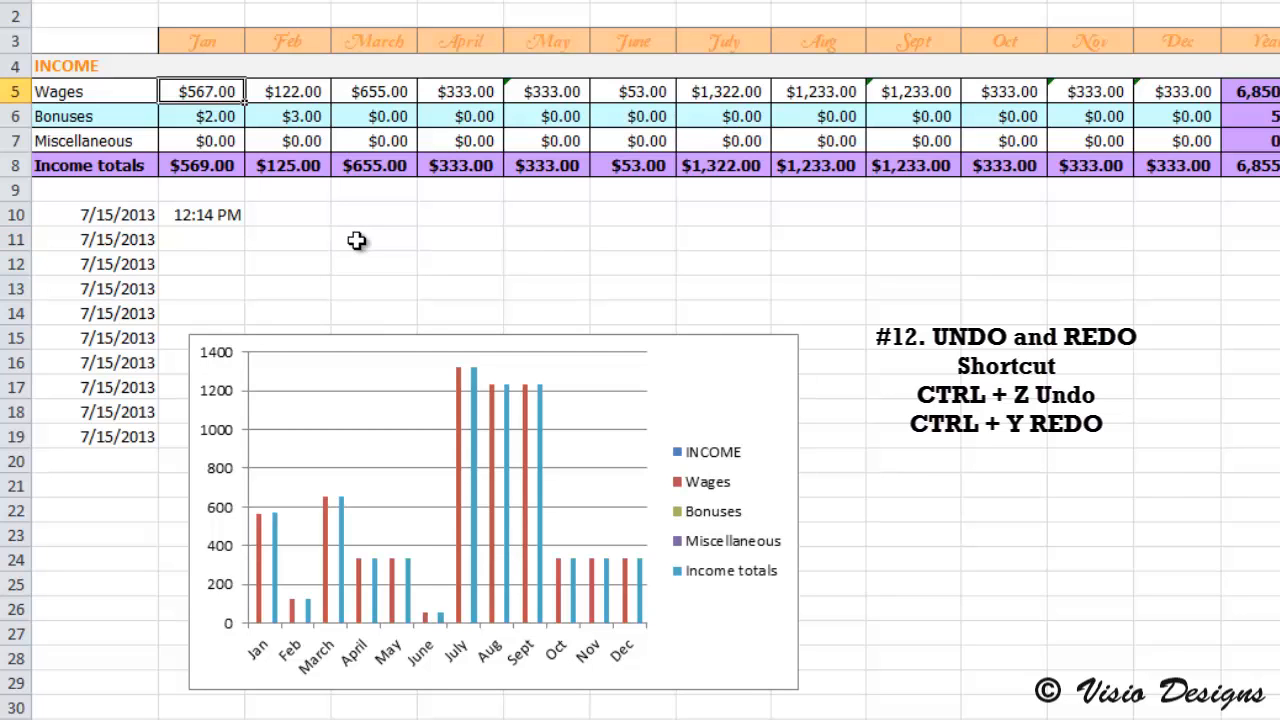
pyautogui.hotkey('ctrl', 'z')
pyautogui.hotkey('ctrl', 'z')
pyautogui.hotkey('ctrl', 'z')
pyautogui.hotkey('ctrl', 'z')
pyautogui.hotkey('ctrl', 'z')
pyautogui.hotkey('ctrl', 'z')
pyautogui.hotkey('ctrl', 'z')
pyautogui.hotkey('ctrl', 'z')
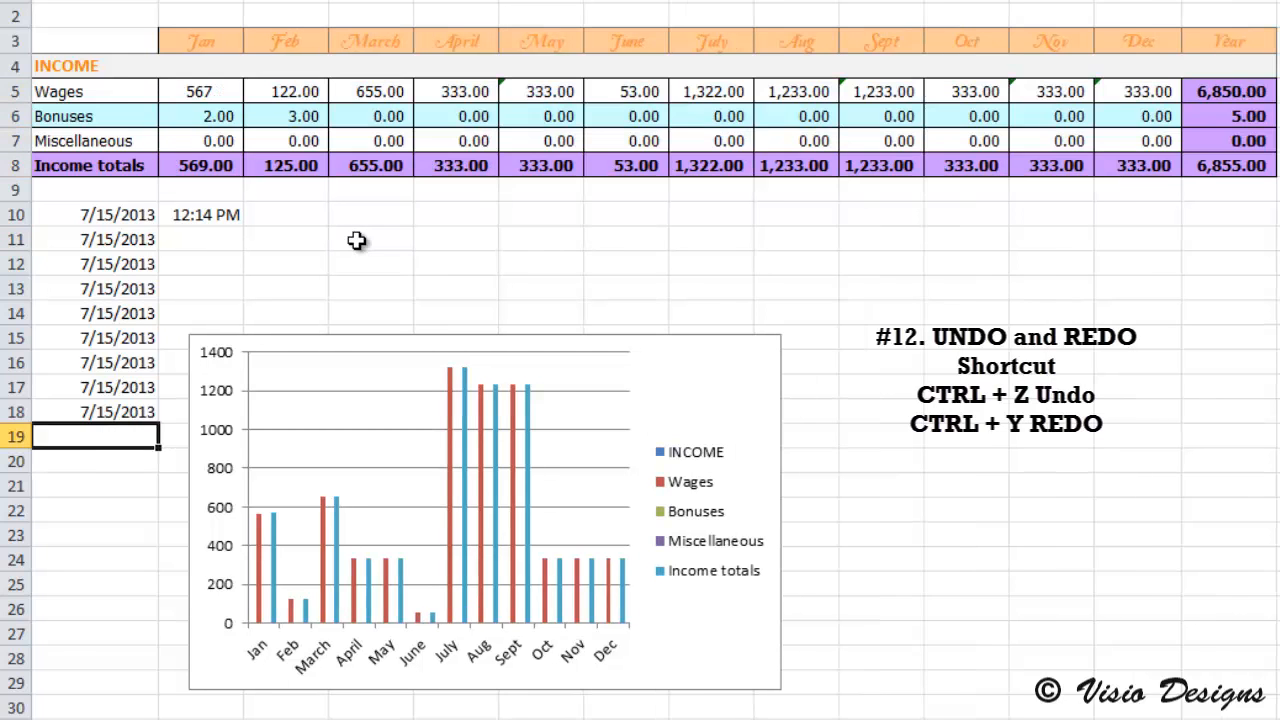
pyautogui.hotkey('ctrl', 'z')
pyautogui.hotkey('ctrl', 'z')
pyautogui.hotkey('ctrl', 'z')
pyautogui.hotkey('ctrl', 'z')
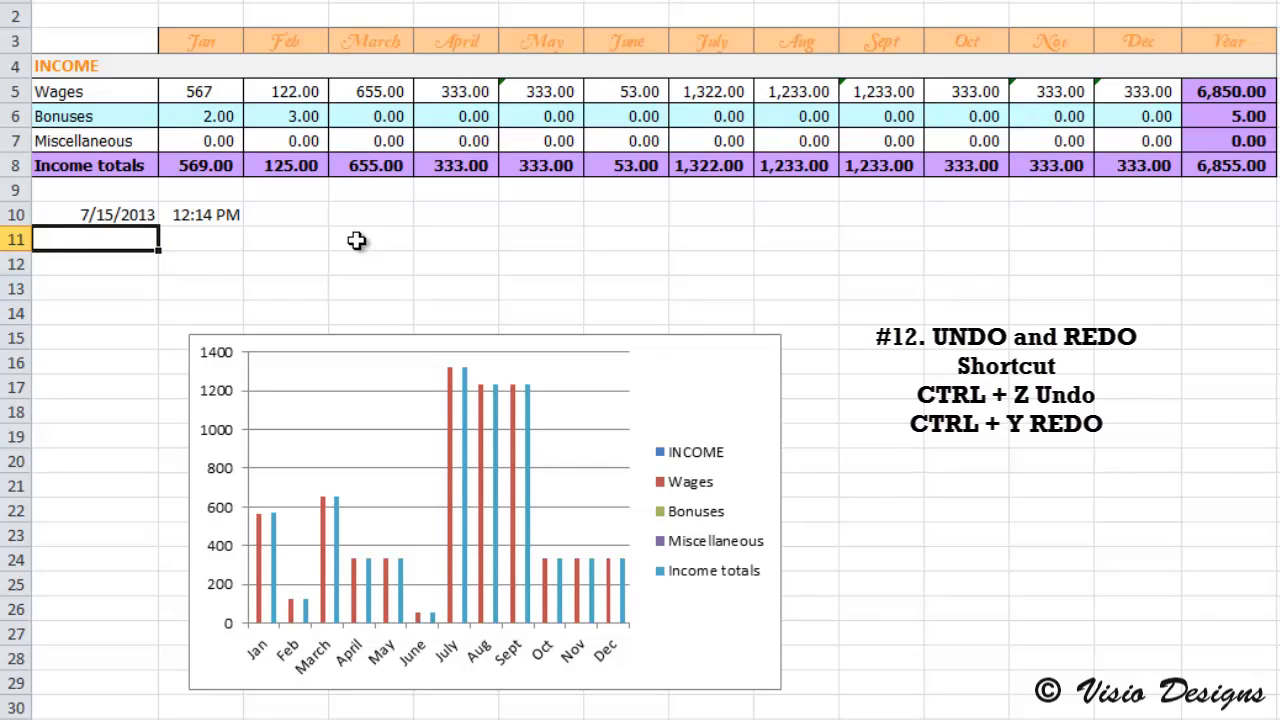
pyautogui.hotkey('ctrl', 'z')
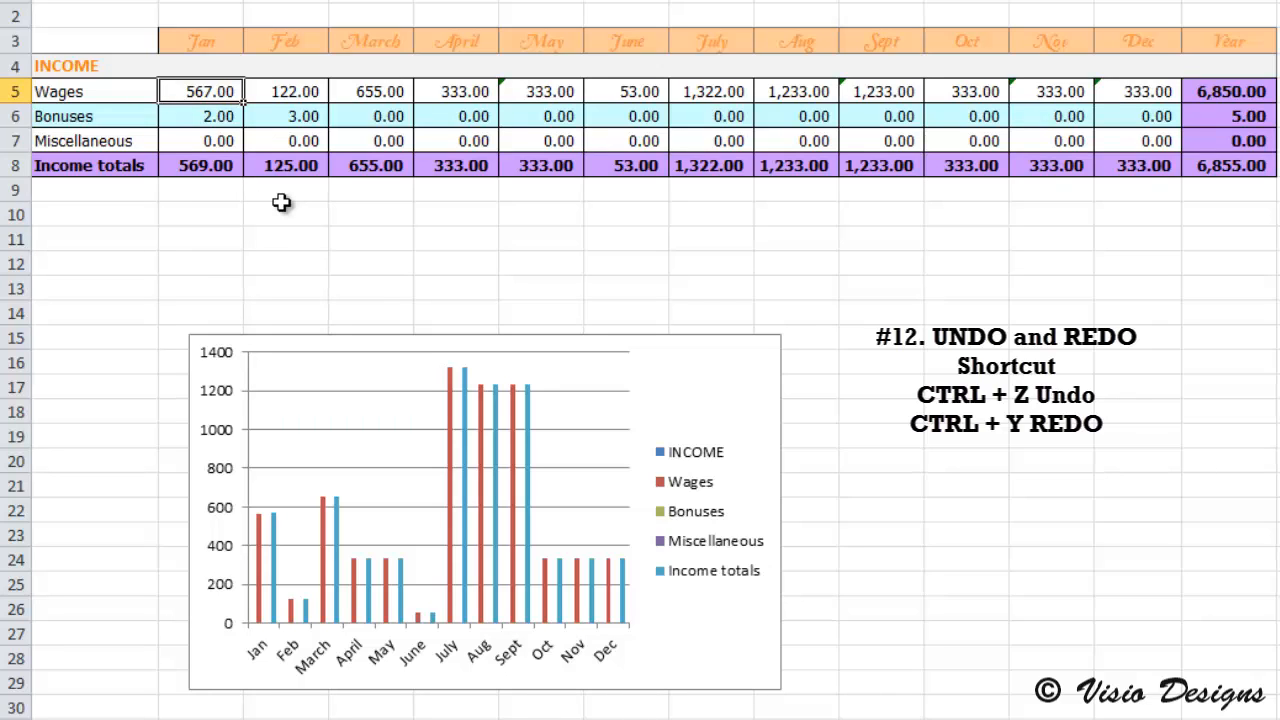
# Step: Redo all the undone changes through the Currency formatting of the income amounts, and deselect the range by selecting cell C13
pyautogui.hotkey('ctrl', 'y')
pyautogui.hotkey('ctrl', 'y')
pyautogui.hotkey('ctrl', 'y')
pyautogui.hotkey('ctrl', 'y')
pyautogui.hotkey('ctrl', 'y')
pyautogui.hotkey('ctrl', 'y')
pyautogui.hotkey('ctrl', 'y')
pyautogui.hotkey('ctrl', 'y')
pyautogui.hotkey('ctrl', 'y')
pyautogui.hotkey('ctrl', 'y')
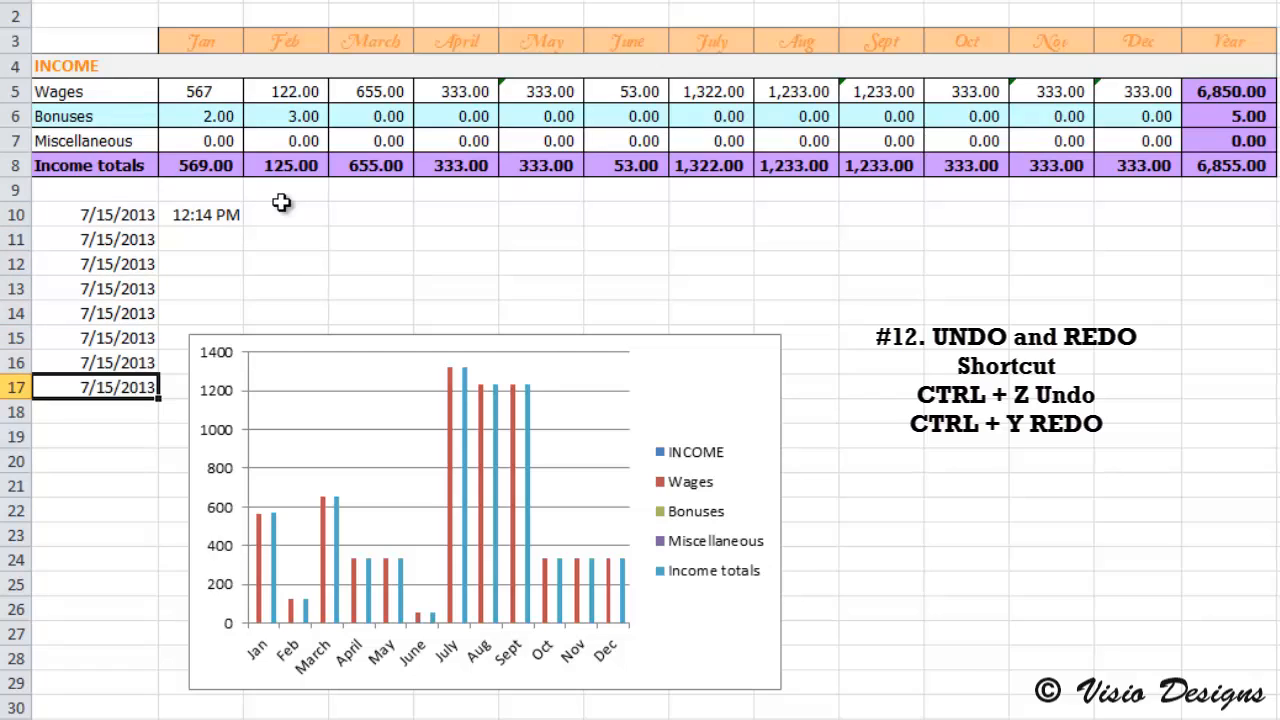
pyautogui.hotkey('ctrl', 'y')
pyautogui.hotkey('ctrl', 'y')
pyautogui.hotkey('ctrl', 'y')
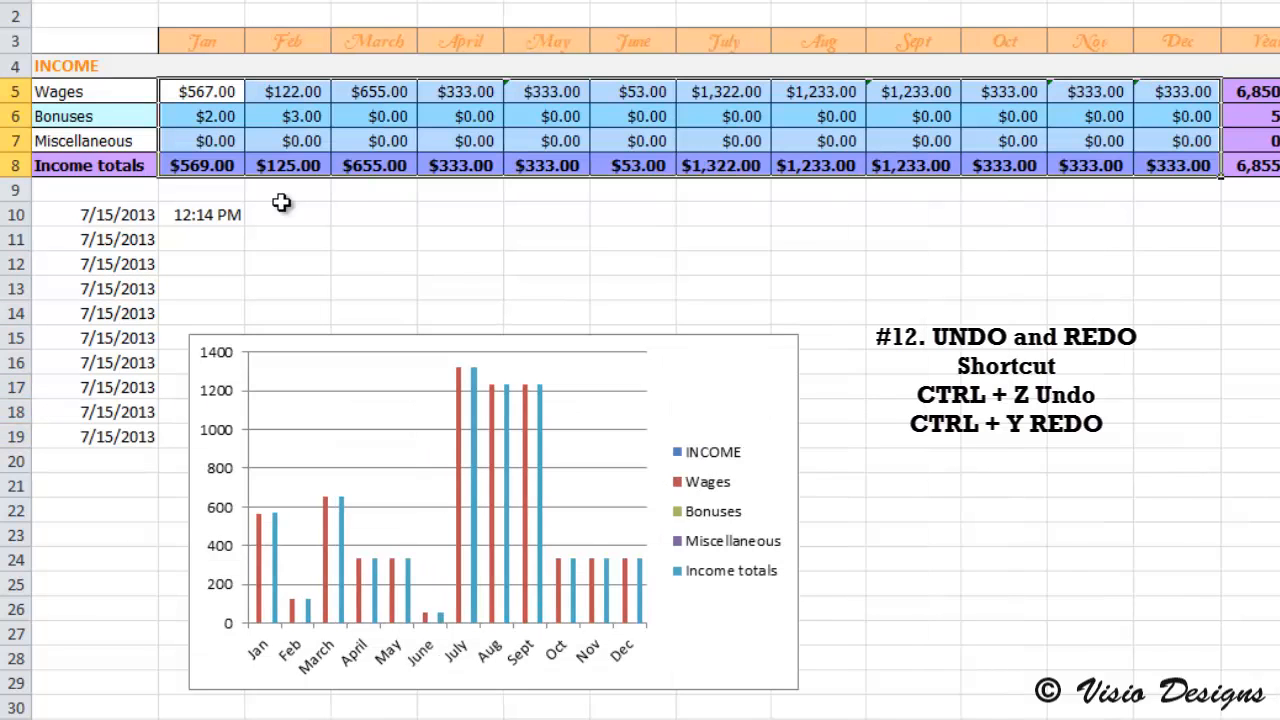
pyautogui.click(294, 285)
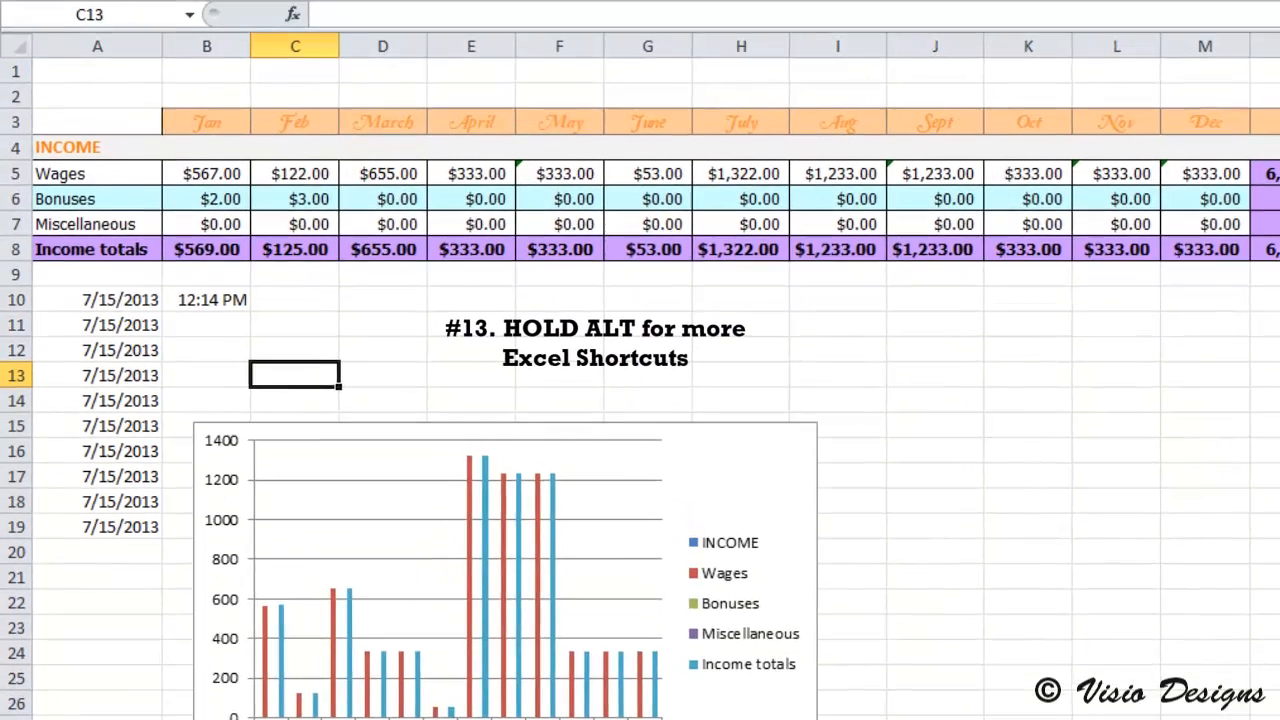
# Step: With cell D11 selected, open the Zoom dialog through the ribbon's access keys and close it without changing the magnification
pyautogui.click(310, 312)
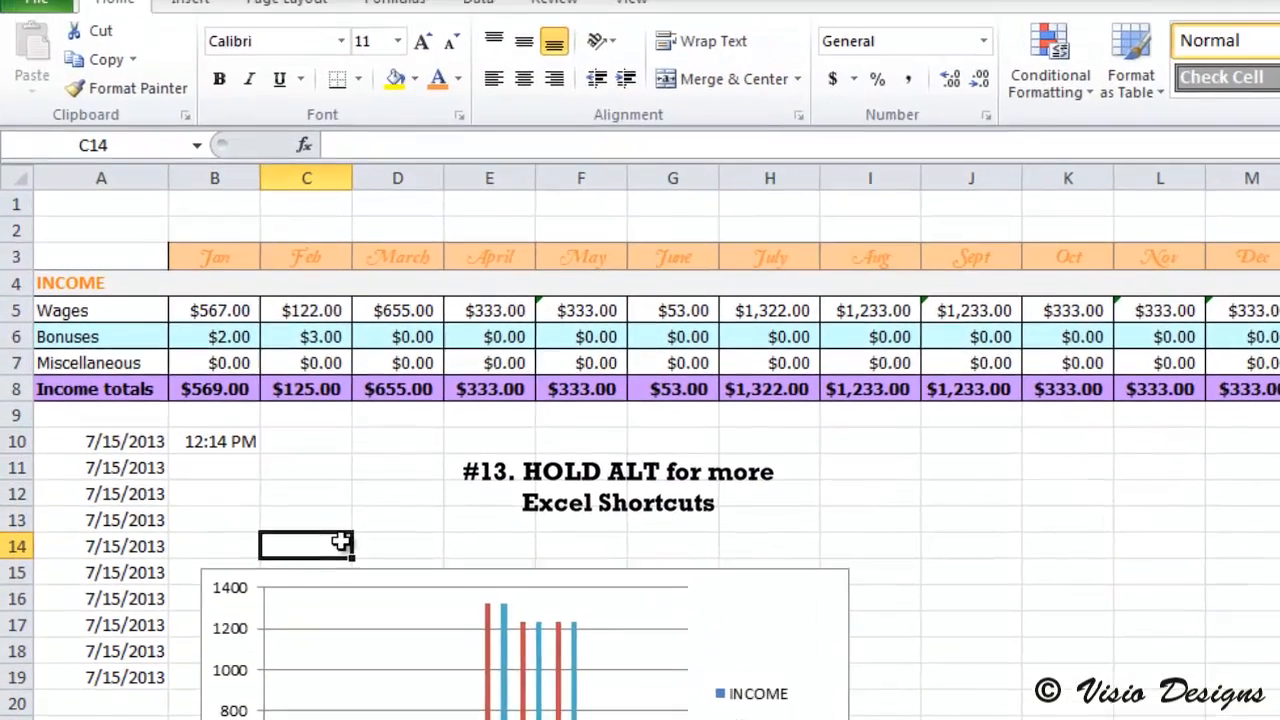
pyautogui.click(355, 244)
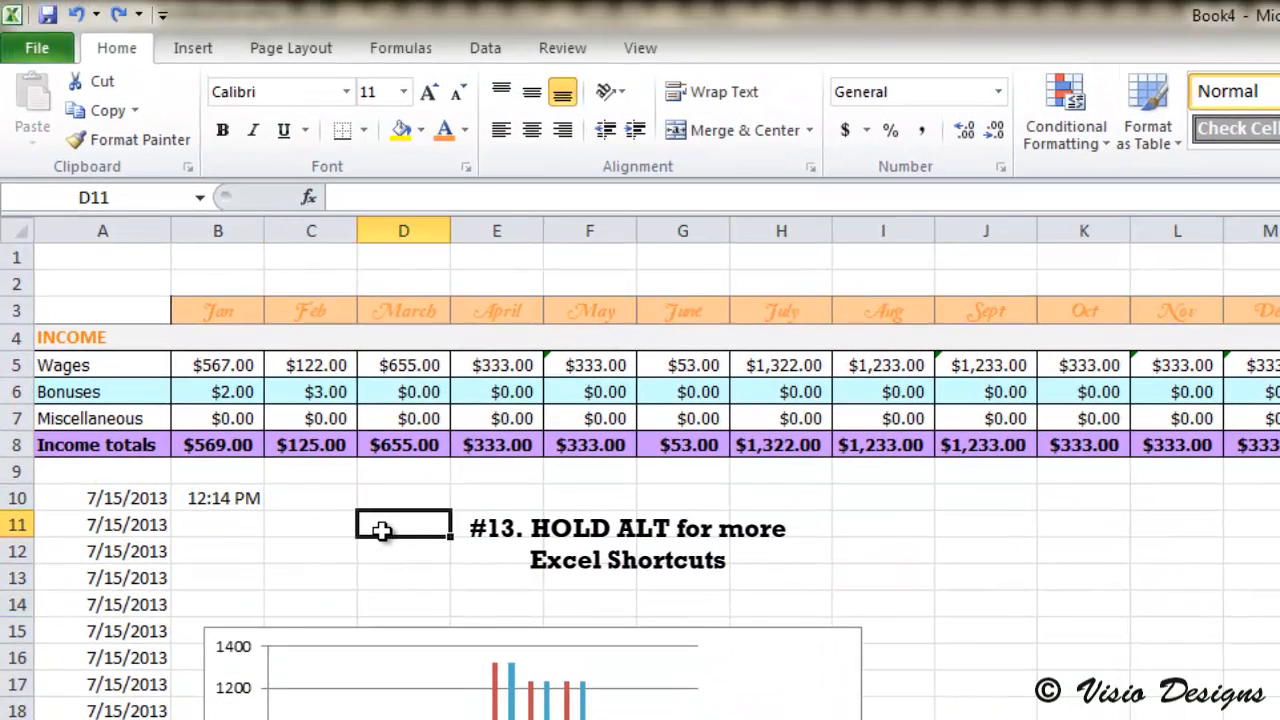
pyautogui.press('alt')
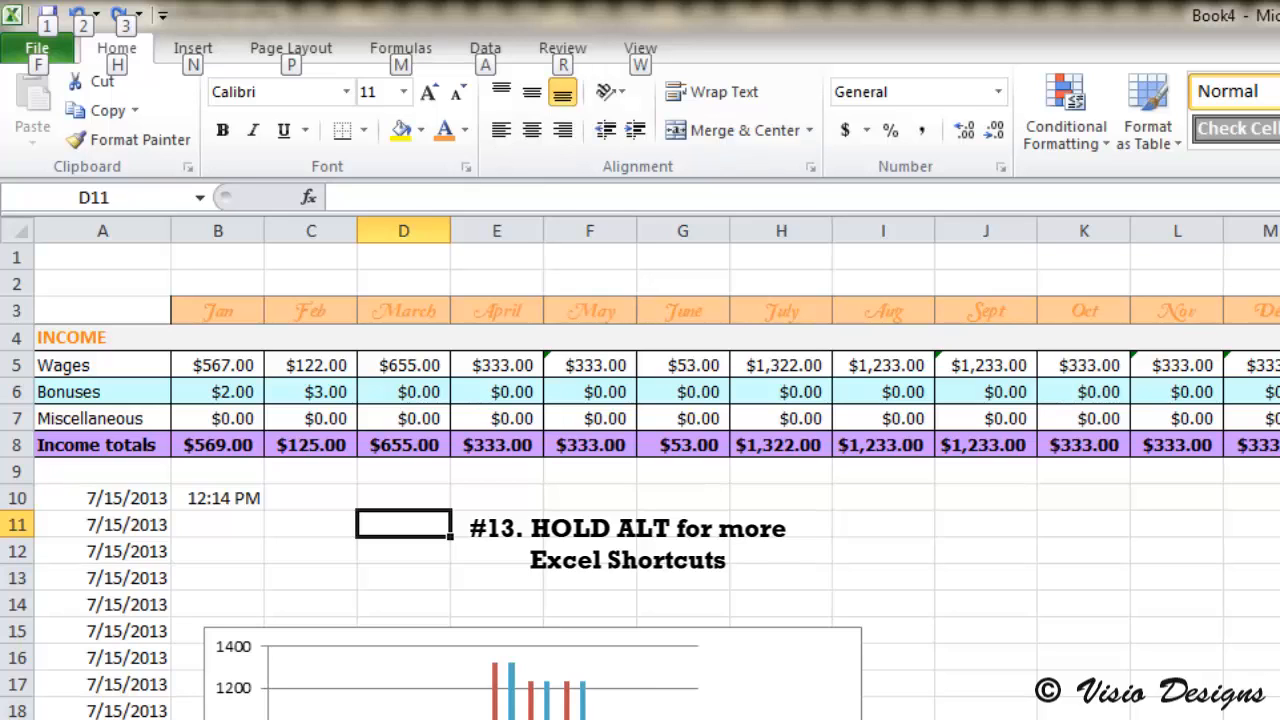
pyautogui.press('w')
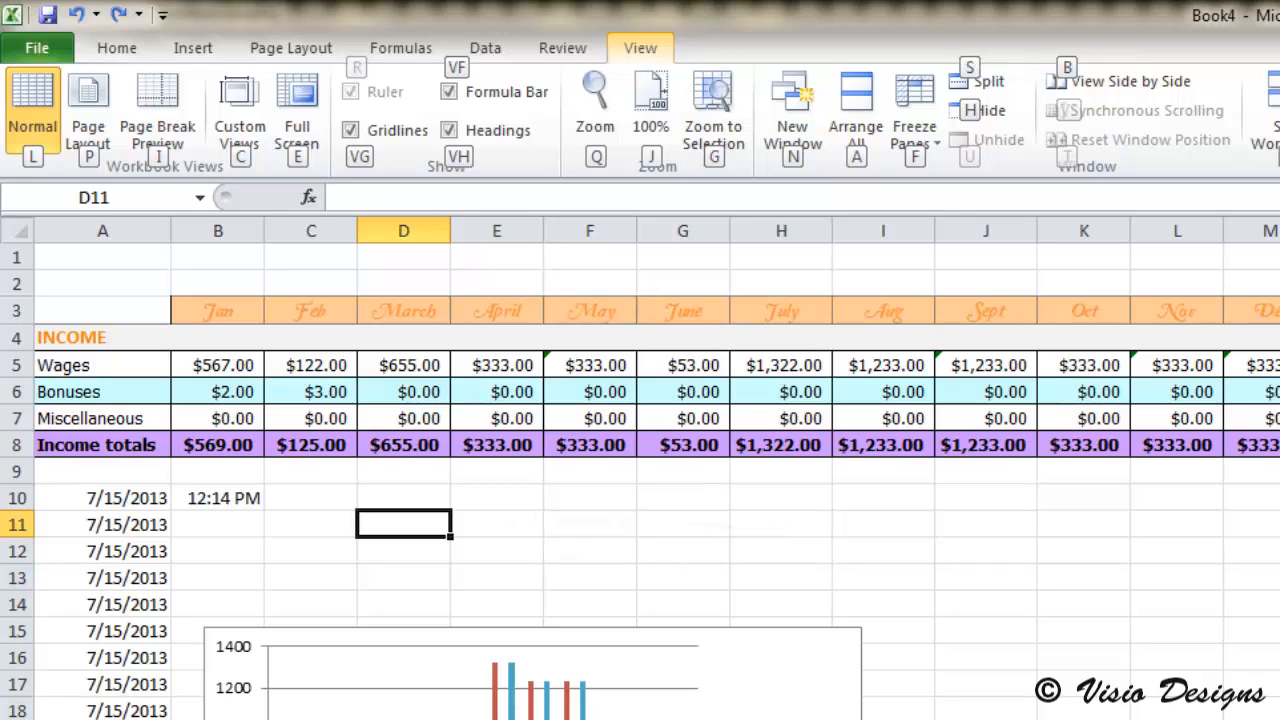
pyautogui.press('q')
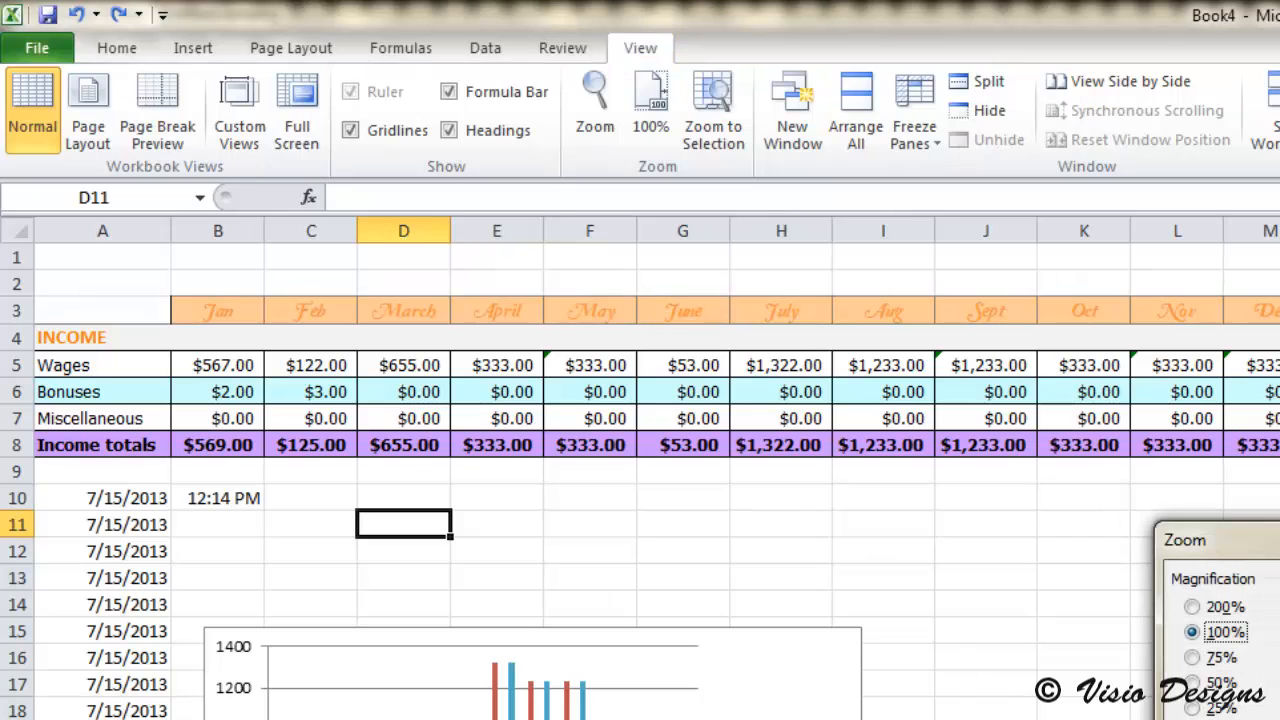
pyautogui.hotkey('alt', 'space')
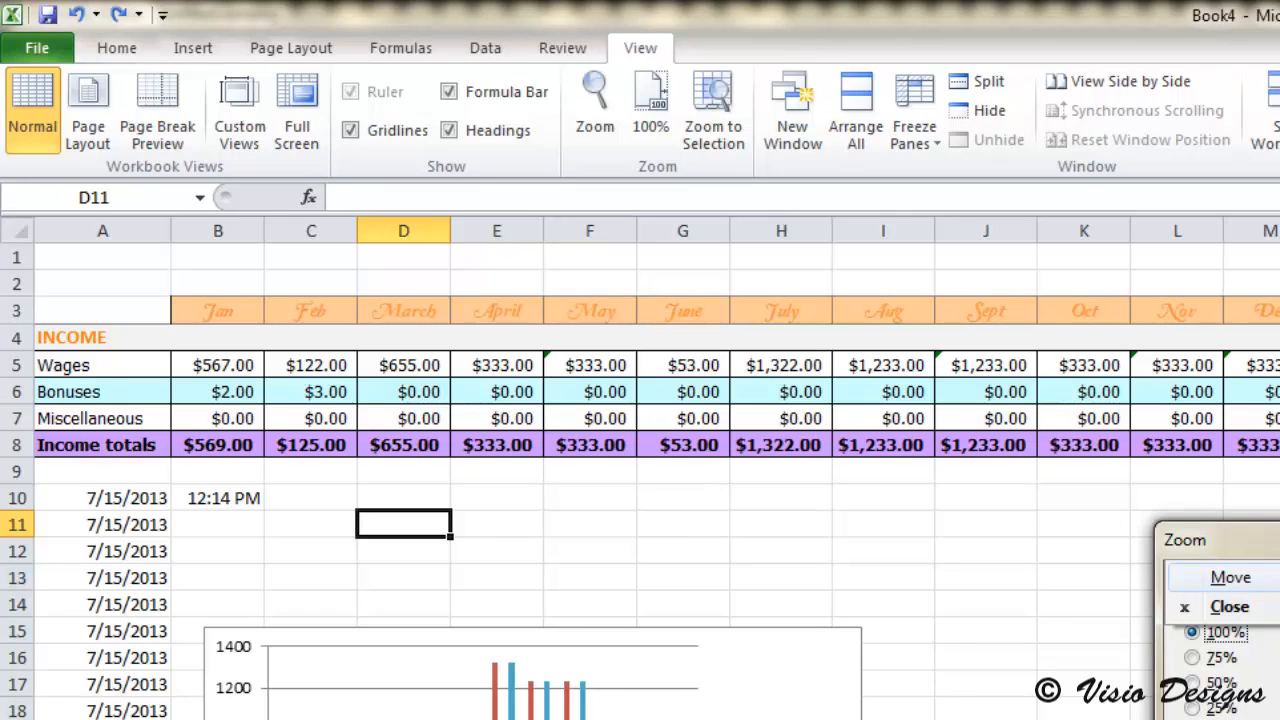
pyautogui.press('Down')
pyautogui.press('Return')
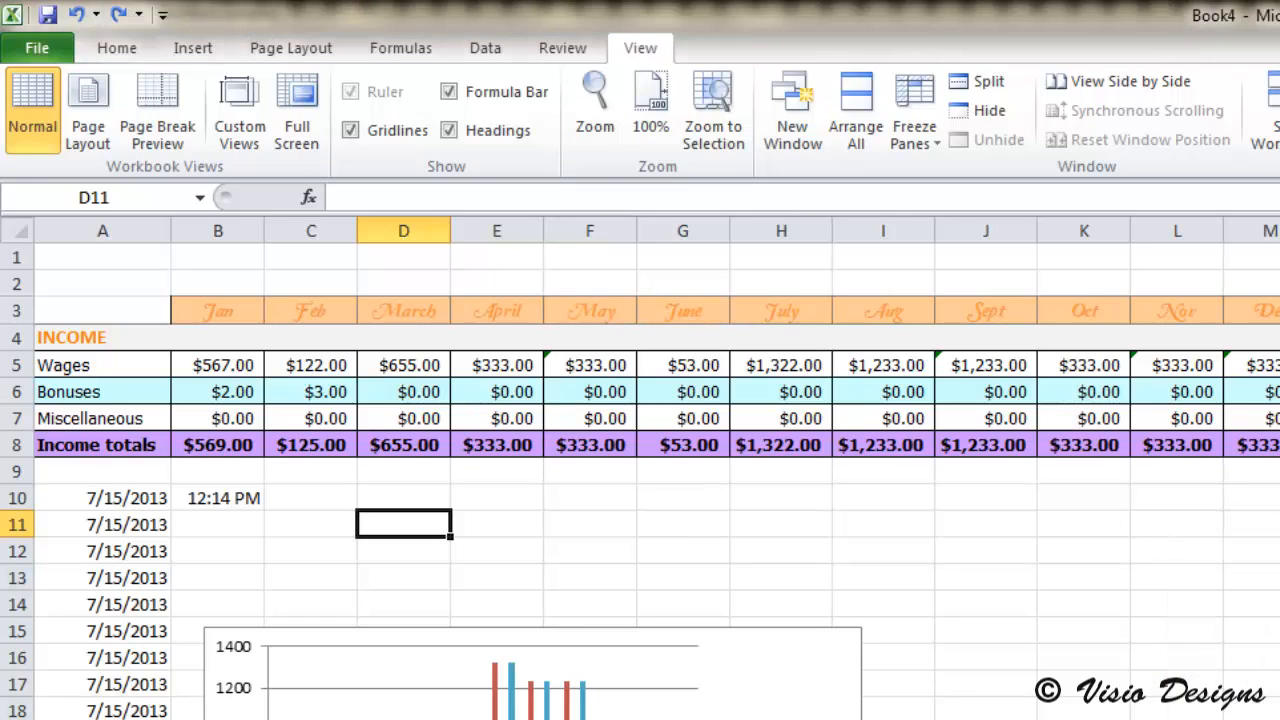
# Step: Display the access-key hints for the Home commands
pyautogui.press('alt')
pyautogui.press('h')
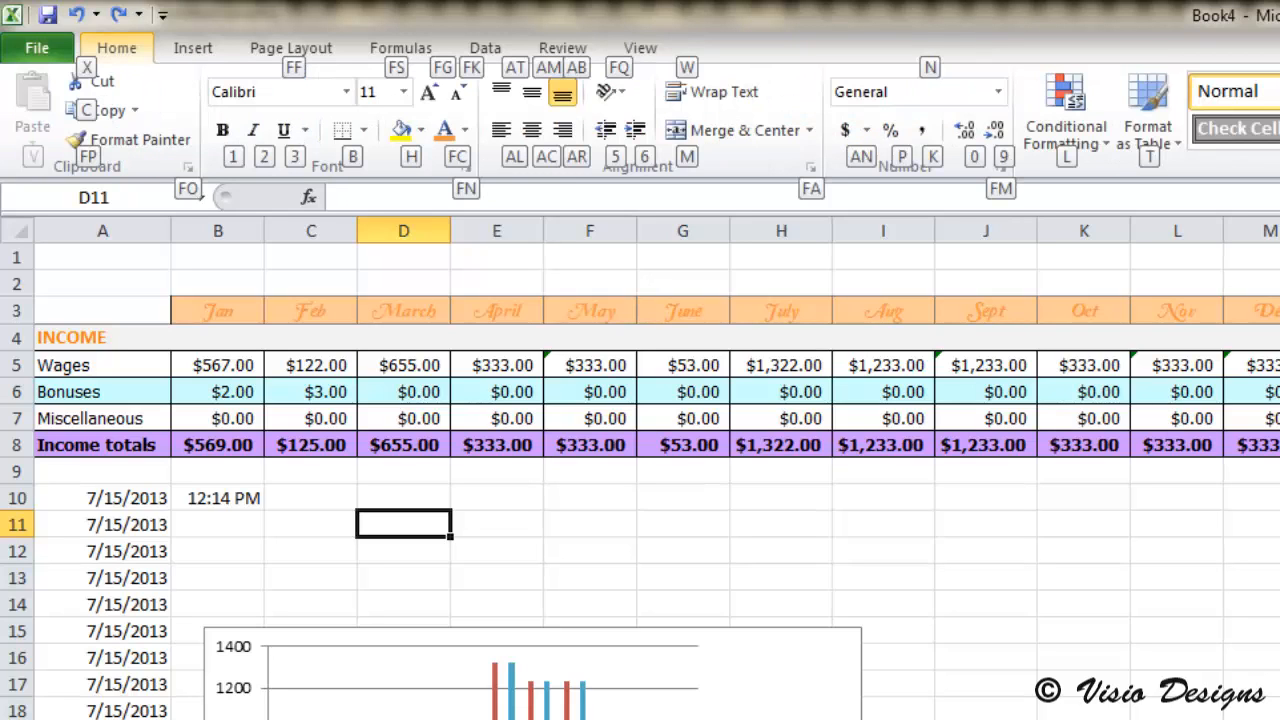